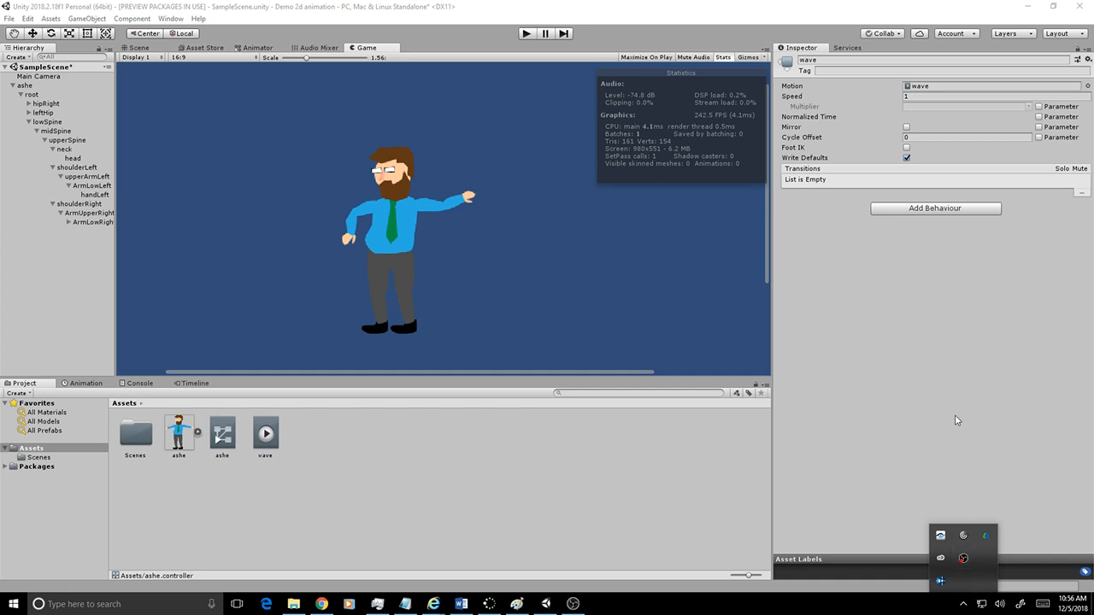
- Show the ashe rig in the Scene view and rotate the ArmUpperRight bone down to about -30°
left_click(965, 583)
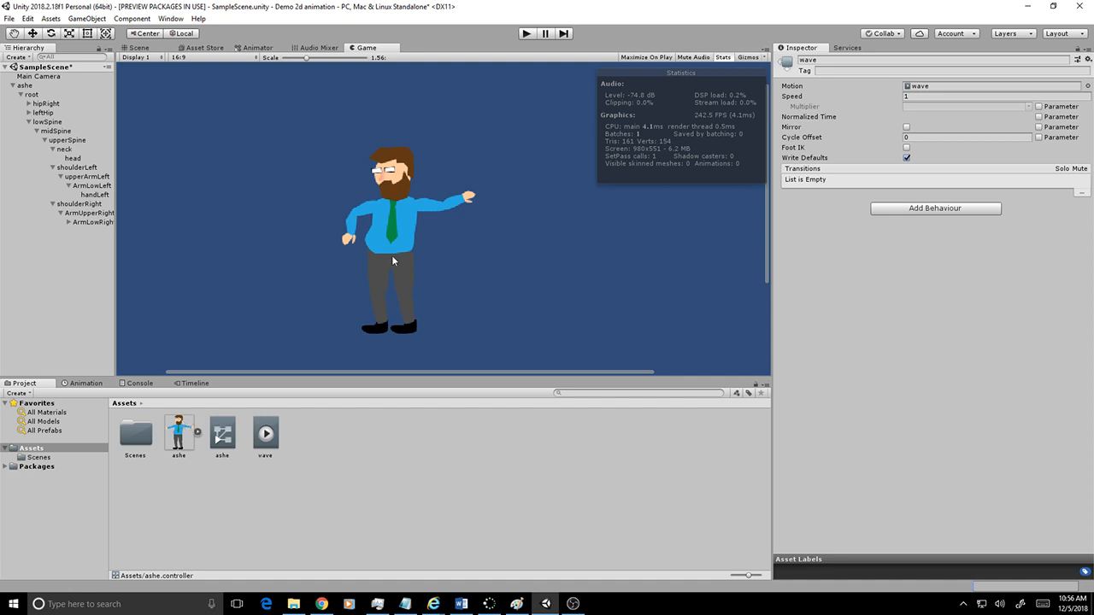
left_click(28, 86)
left_click(138, 47)
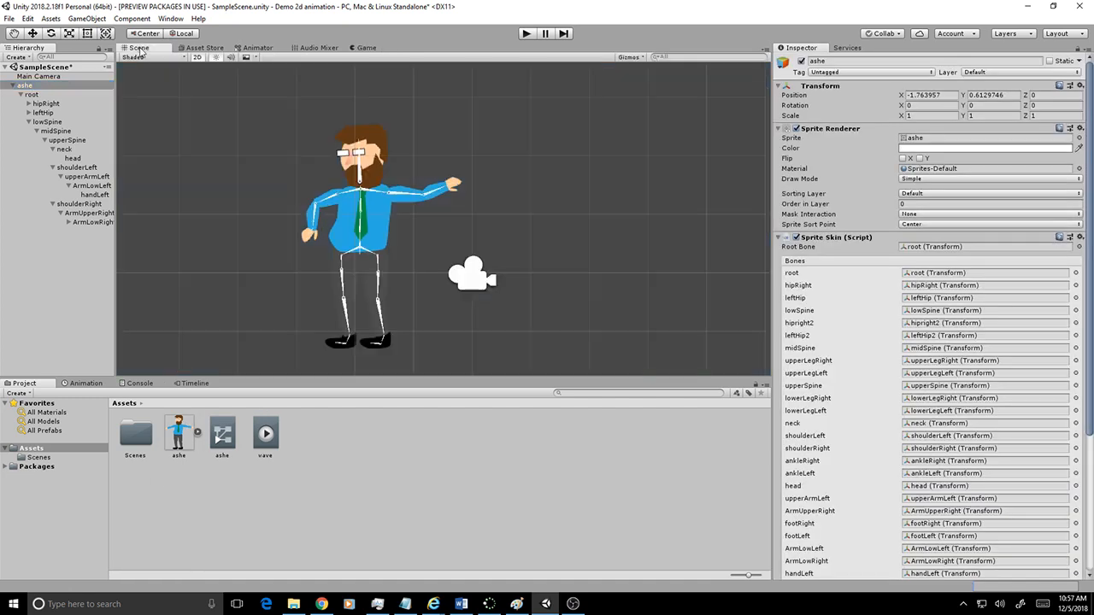
left_click_drag(442, 195, 425, 222)
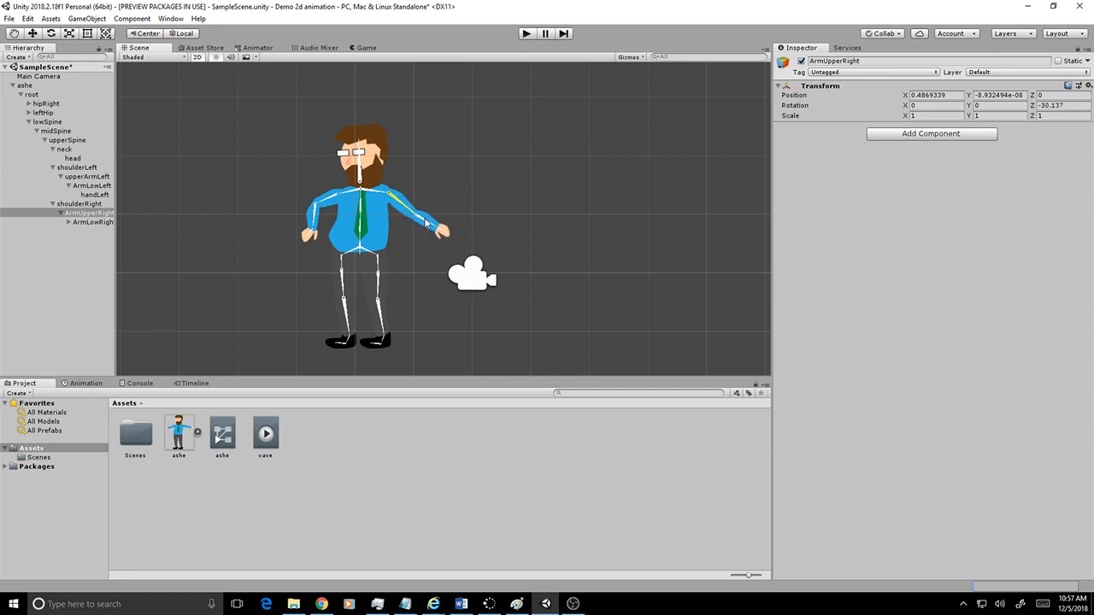
- Create a new animation clip named kick for the character
left_click(87, 384)
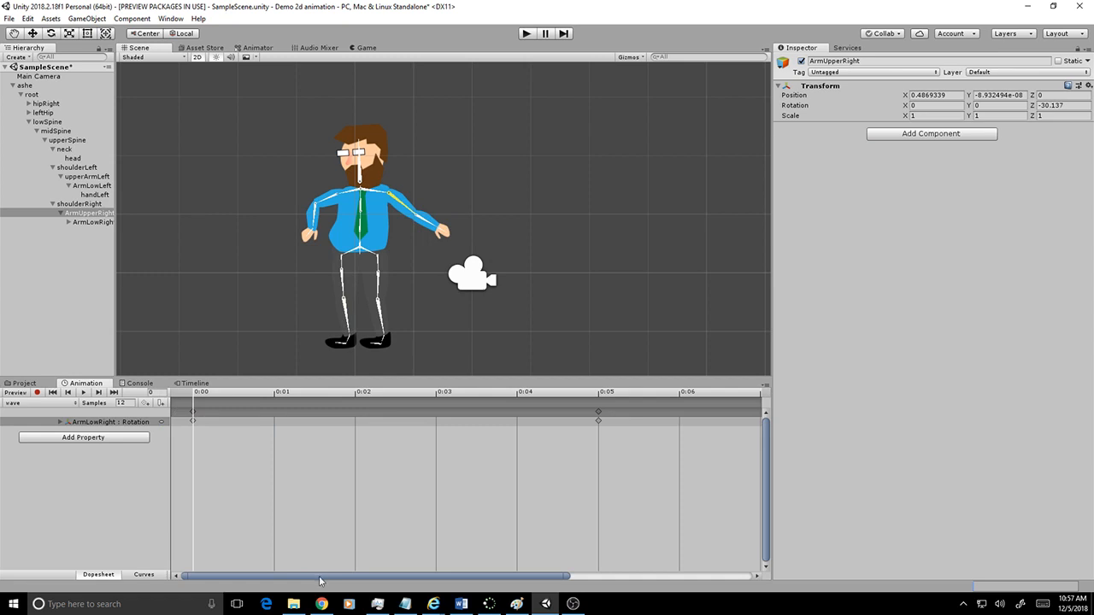
left_click(75, 403)
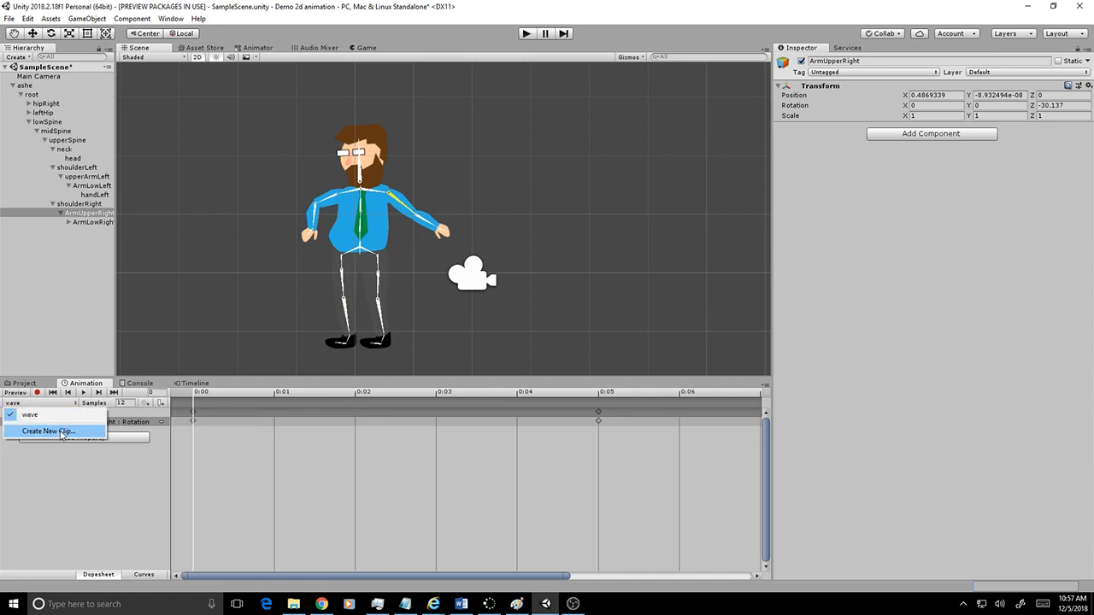
left_click(62, 432)
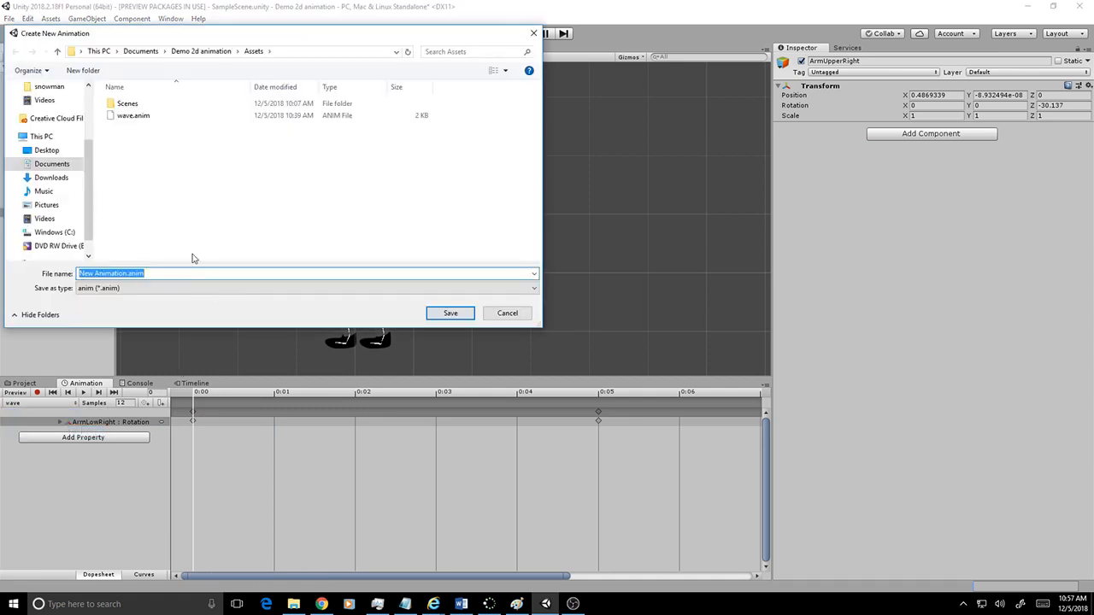
type("kick")
key("Return")
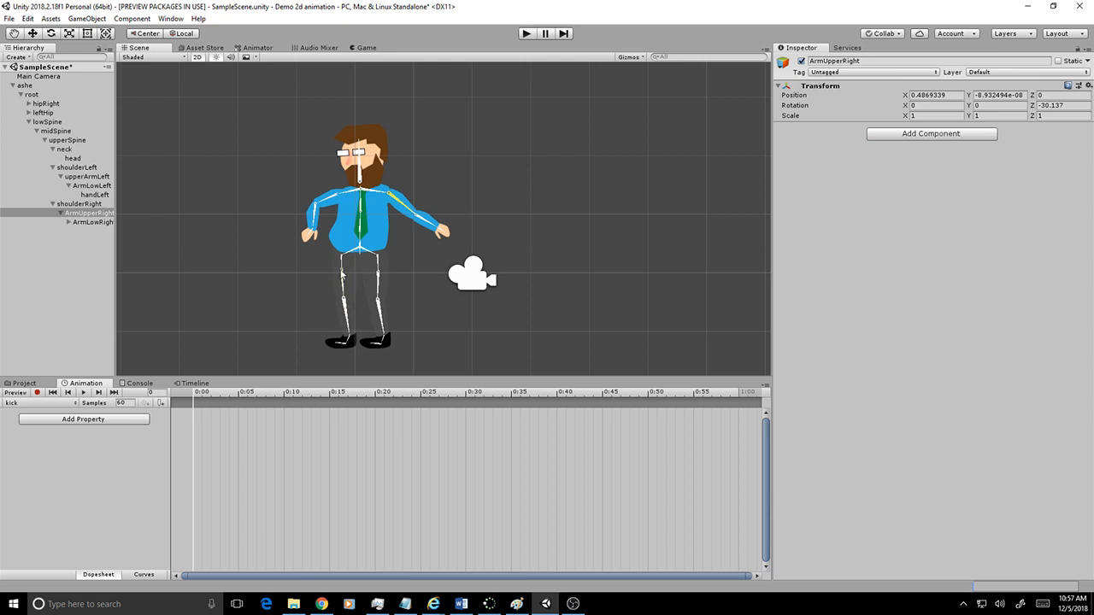
- Swing the left leg forward and back down by rotating the leftHip2 bone, ending at about 67°
scroll(342, 274, "up", 3)
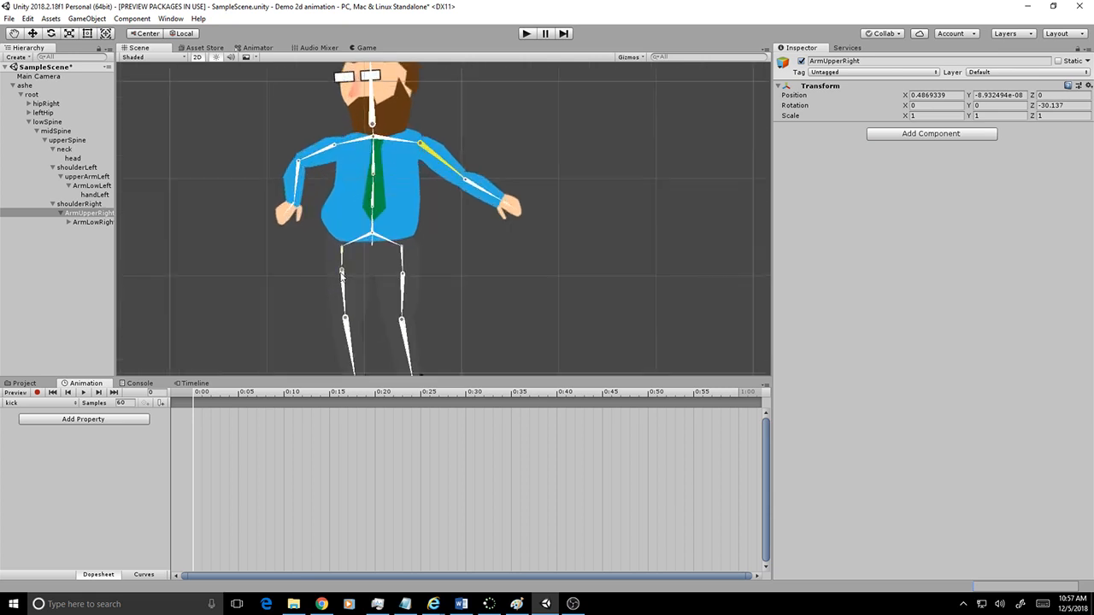
scroll(342, 274, "up", 1)
left_click_drag(341, 270, 310, 264)
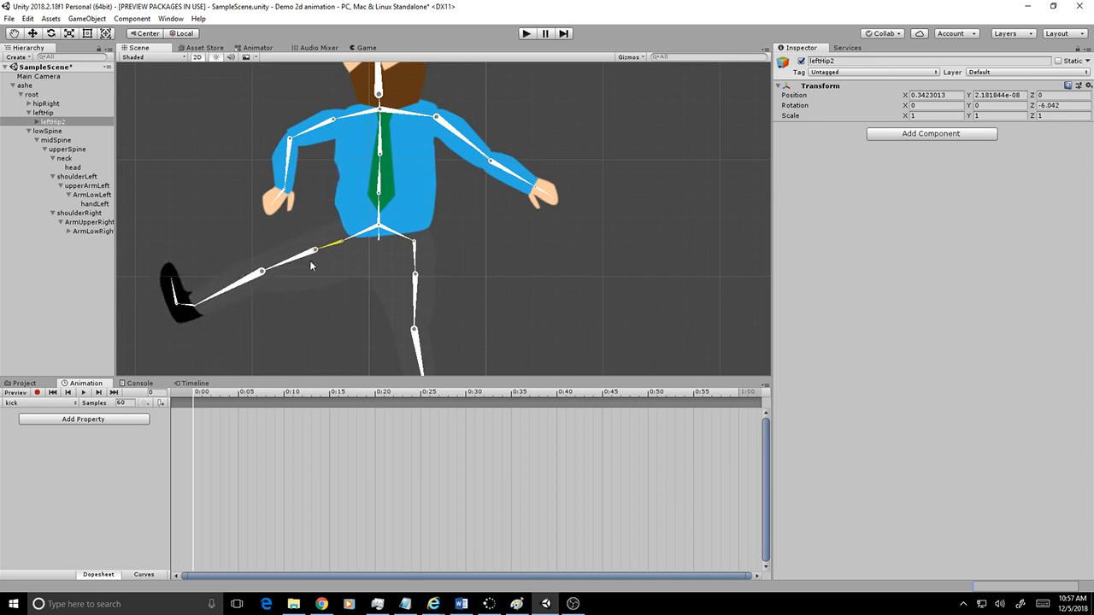
middle_click_drag(317, 310, 345, 262)
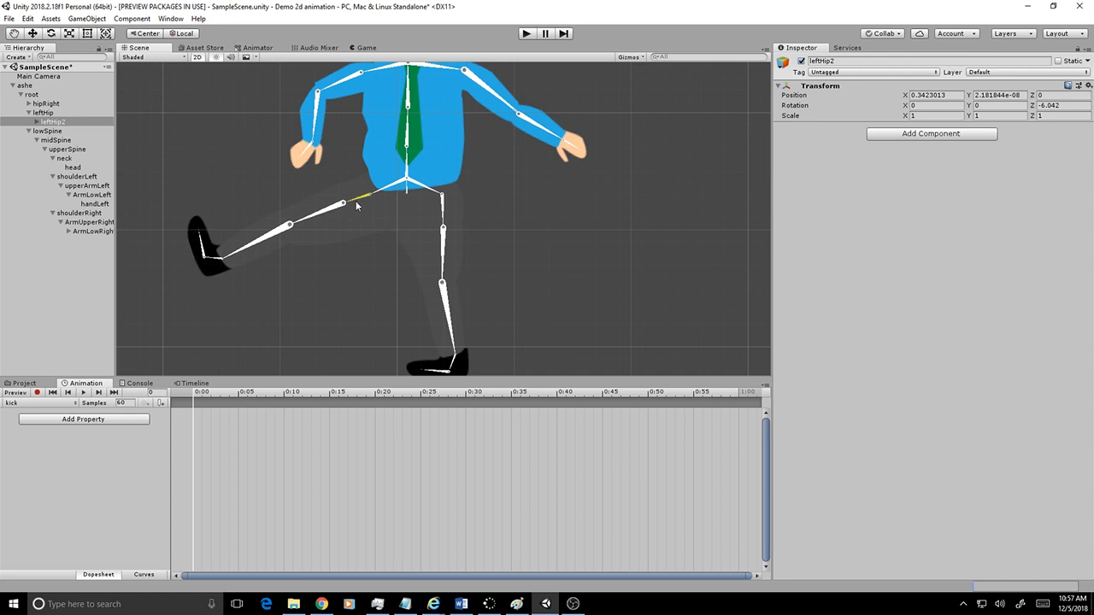
left_click_drag(355, 201, 372, 219)
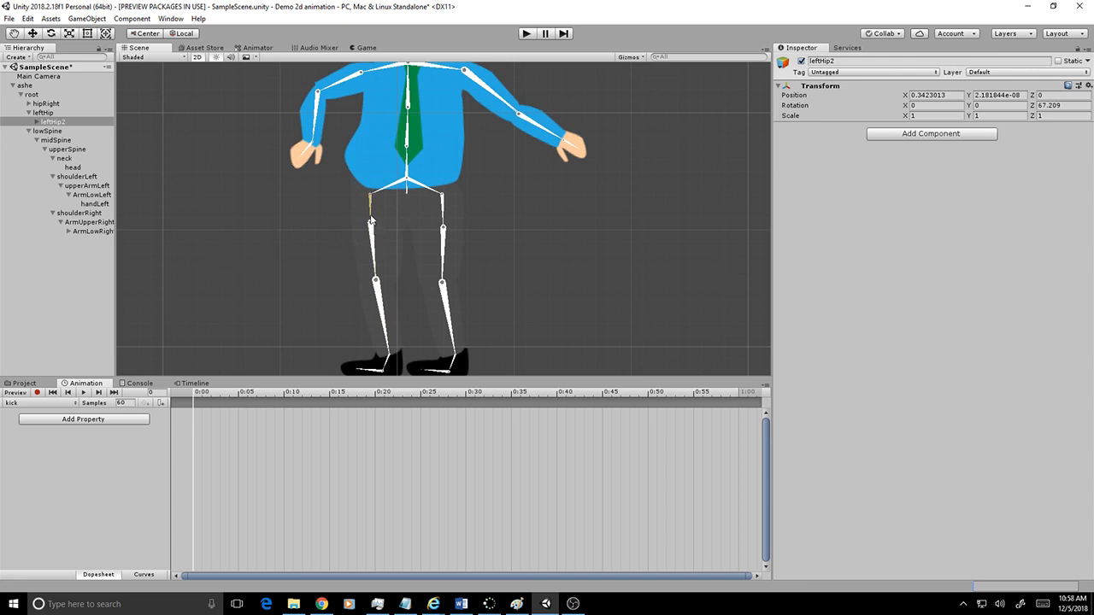
- Pose the left leg in a forward kick with leftHip2 at about -3.5° and upperLegLeft at about 18°, adjusting the lower leg and foot
left_click_drag(370, 220, 312, 240)
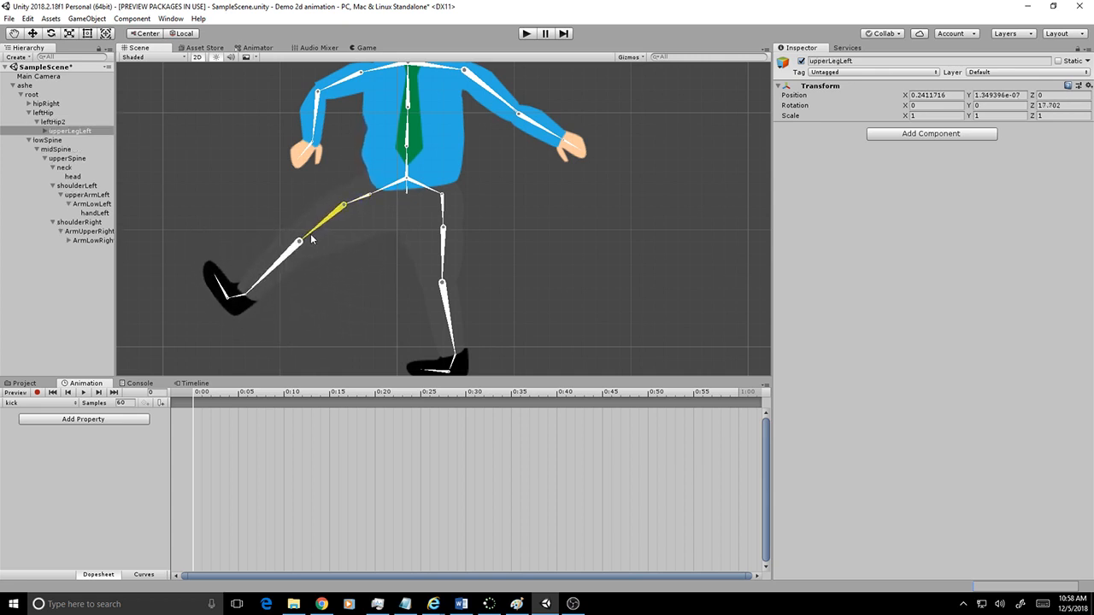
left_click_drag(257, 282, 229, 295)
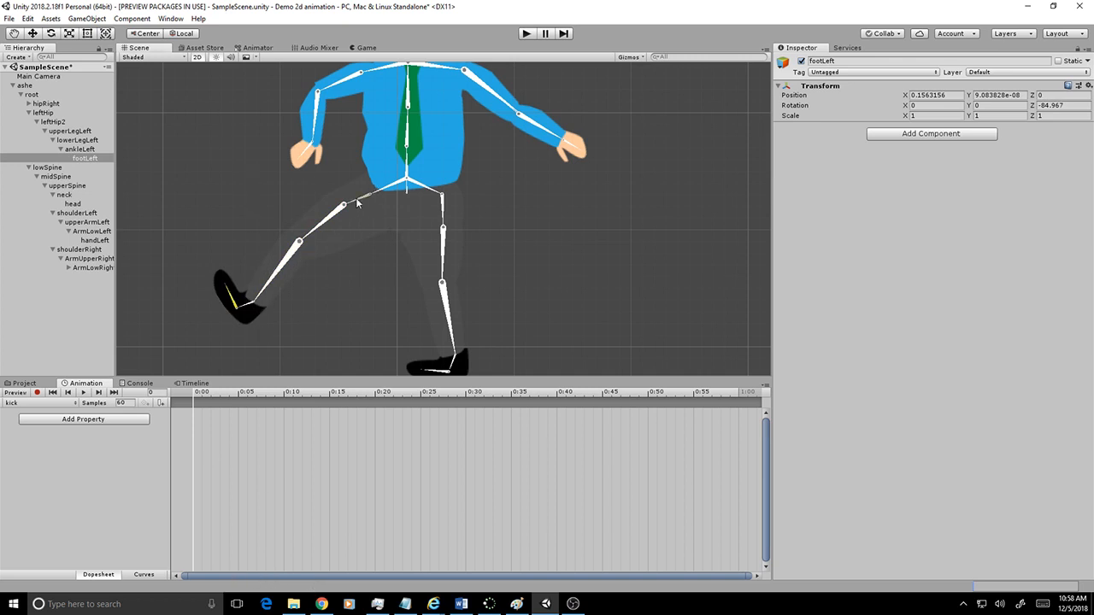
mouse_move(351, 205)
left_mouse_down()
mouse_move(363, 224)
mouse_move(338, 233)
mouse_move(302, 215)
mouse_move(335, 215)
left_mouse_up()
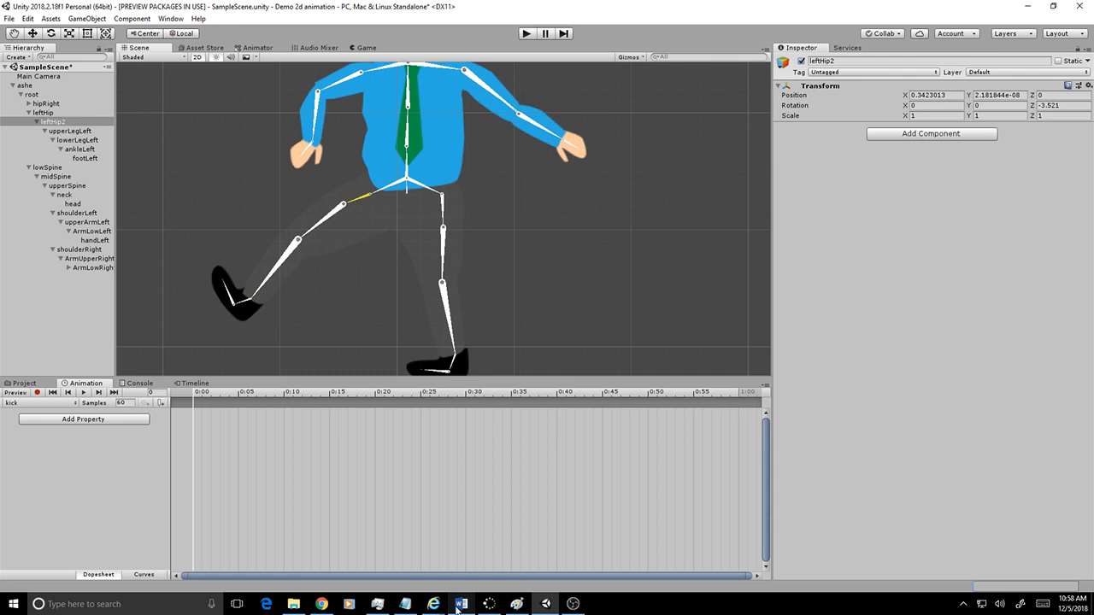
- Switch to Paint and sketch a dashed leg chain with an arrow from hip to foot, labelled "Forward"
left_click(517, 604)
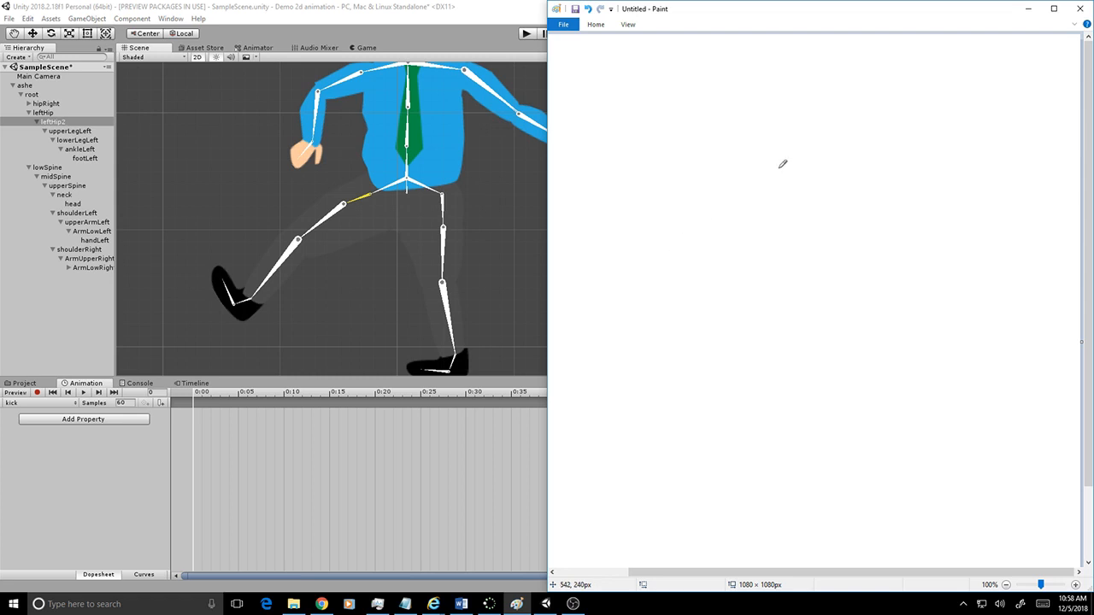
mouse_move(758, 138)
left_mouse_down()
mouse_move(712, 179)
mouse_move(656, 270)
mouse_move(638, 264)
mouse_move(647, 272)
left_mouse_up()
mouse_move(762, 169)
left_mouse_down()
mouse_move(706, 257)
mouse_move(706, 238)
mouse_move(712, 255)
left_mouse_up()
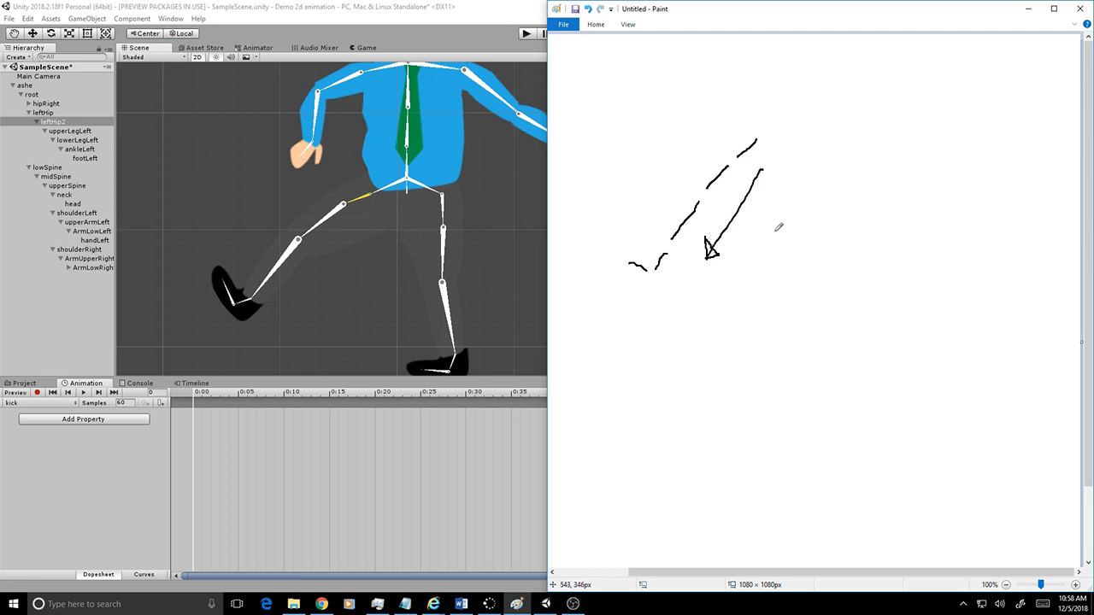
mouse_move(781, 187)
left_mouse_down()
mouse_move(780, 206)
mouse_move(791, 186)
mouse_move(797, 210)
mouse_move(806, 196)
mouse_move(844, 209)
mouse_move(858, 196)
mouse_move(864, 214)
mouse_move(900, 198)
mouse_move(904, 213)
left_mouse_up()
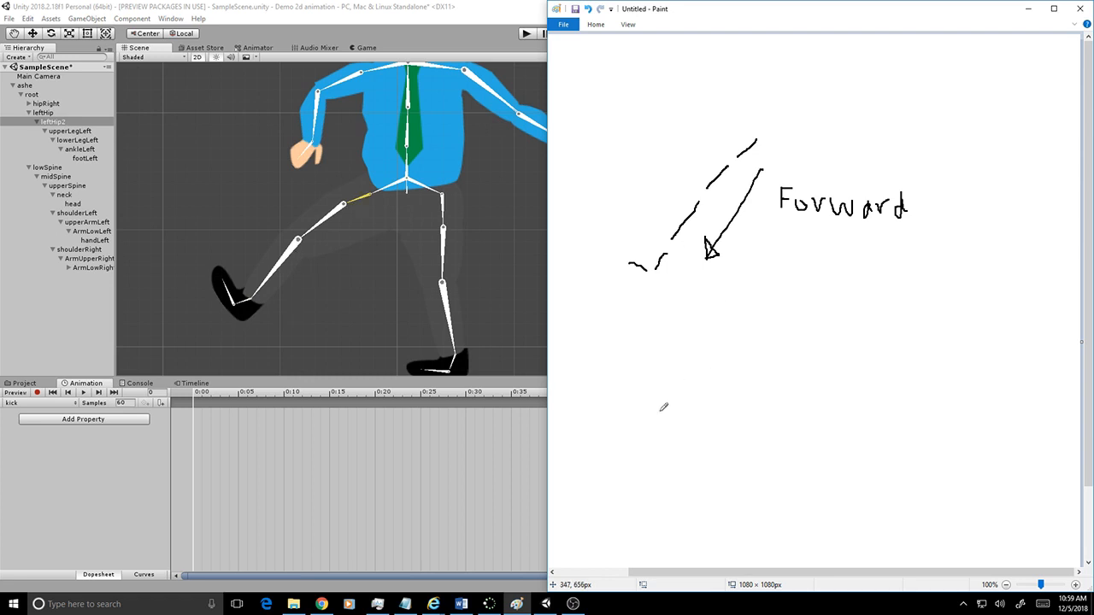
- Sketch a second leg chain below with an arrow from foot to hip labelled "Inverse", and return to Unity
mouse_move(644, 417)
left_mouse_down()
mouse_move(664, 431)
mouse_move(685, 424)
mouse_move(753, 329)
left_mouse_up()
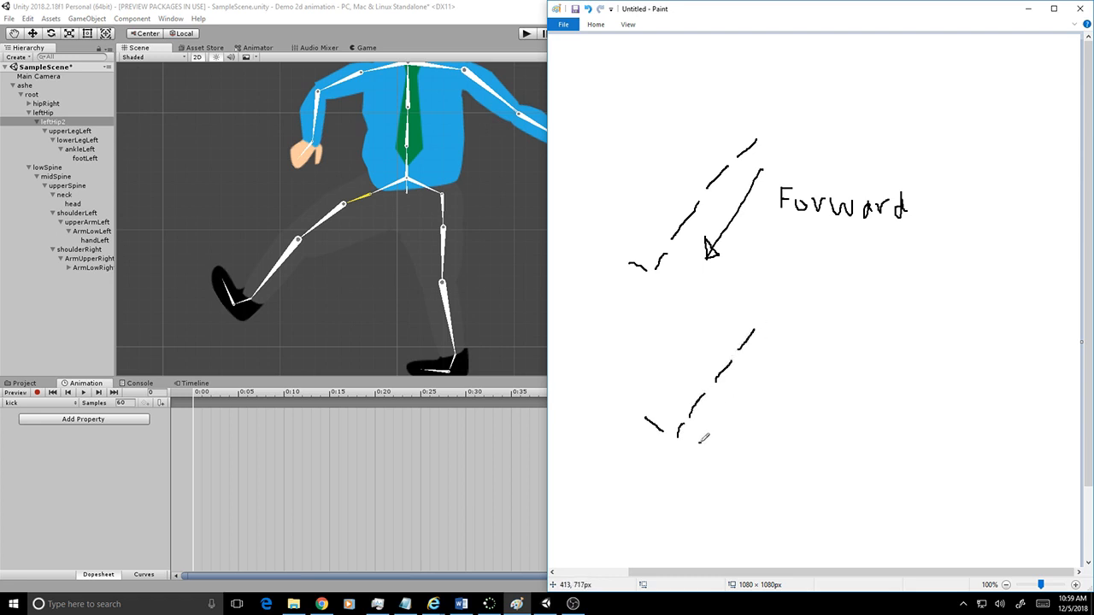
mouse_move(700, 442)
left_mouse_down()
mouse_move(766, 358)
mouse_move(758, 376)
mouse_move(762, 364)
mouse_move(808, 382)
mouse_move(820, 365)
mouse_move(865, 378)
mouse_move(882, 366)
mouse_move(893, 388)
mouse_move(918, 376)
mouse_move(904, 395)
mouse_move(929, 393)
left_mouse_up()
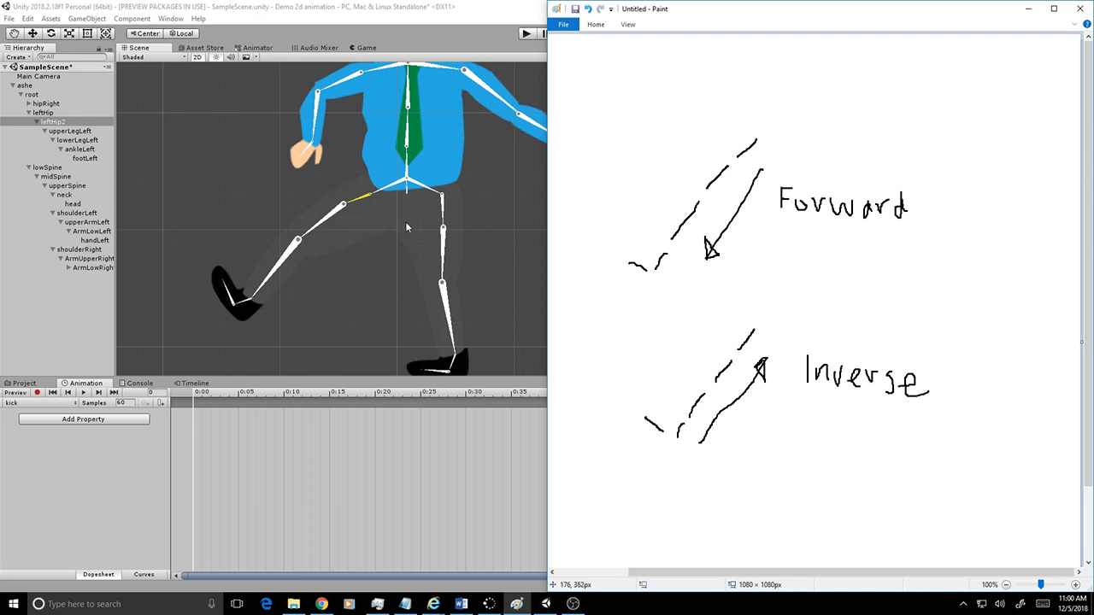
left_click(1027, 11)
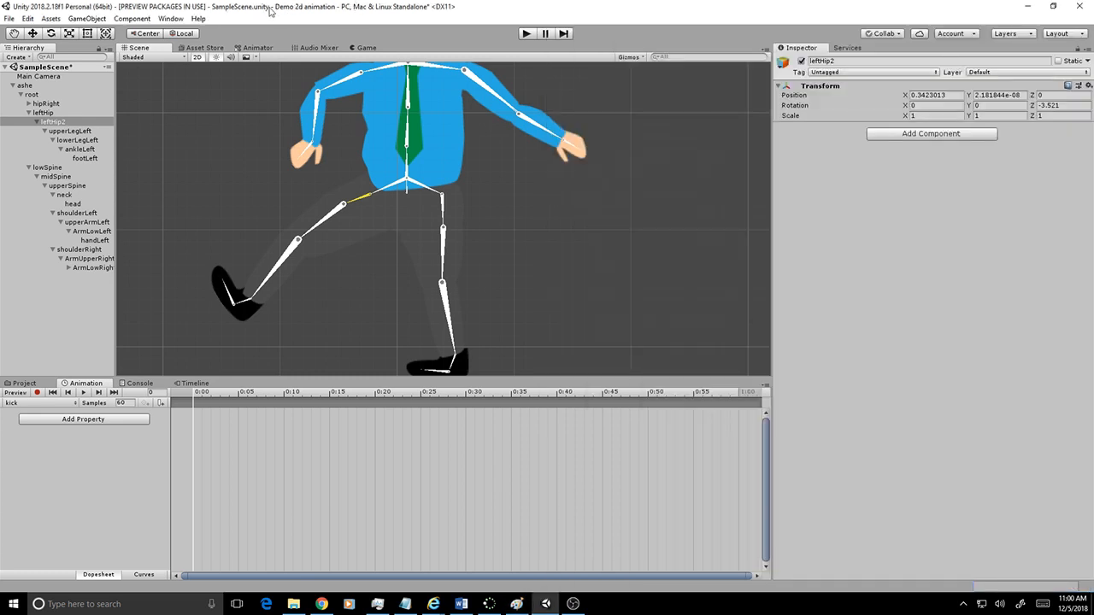
- Check the 2D IK package details in the Package Manager, including the list of all available packages
left_click(171, 19)
left_click(119, 76)
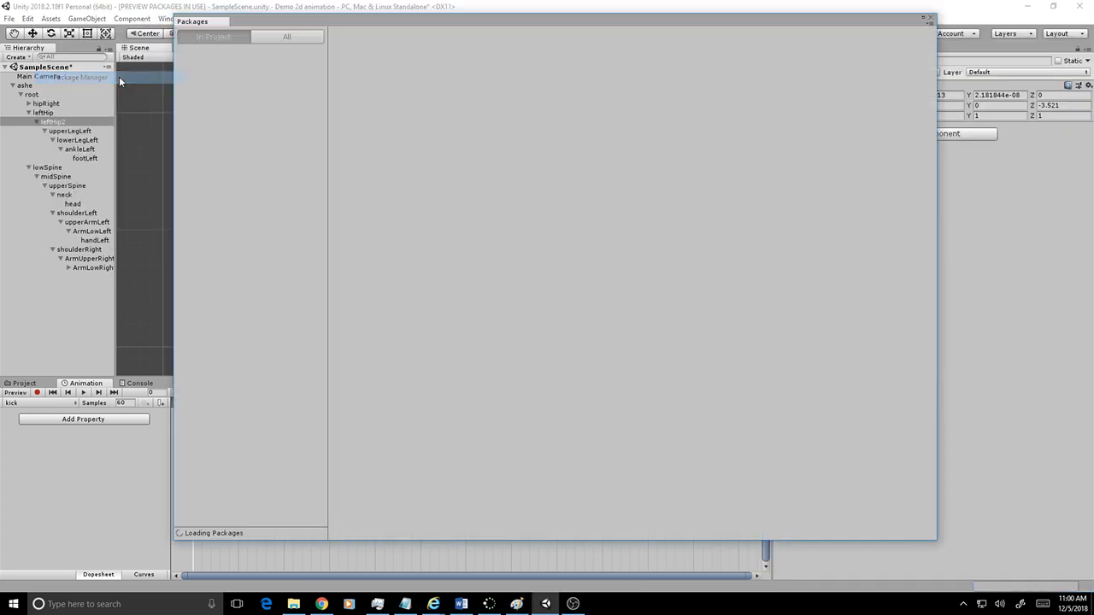
left_click(963, 605)
left_click(962, 605)
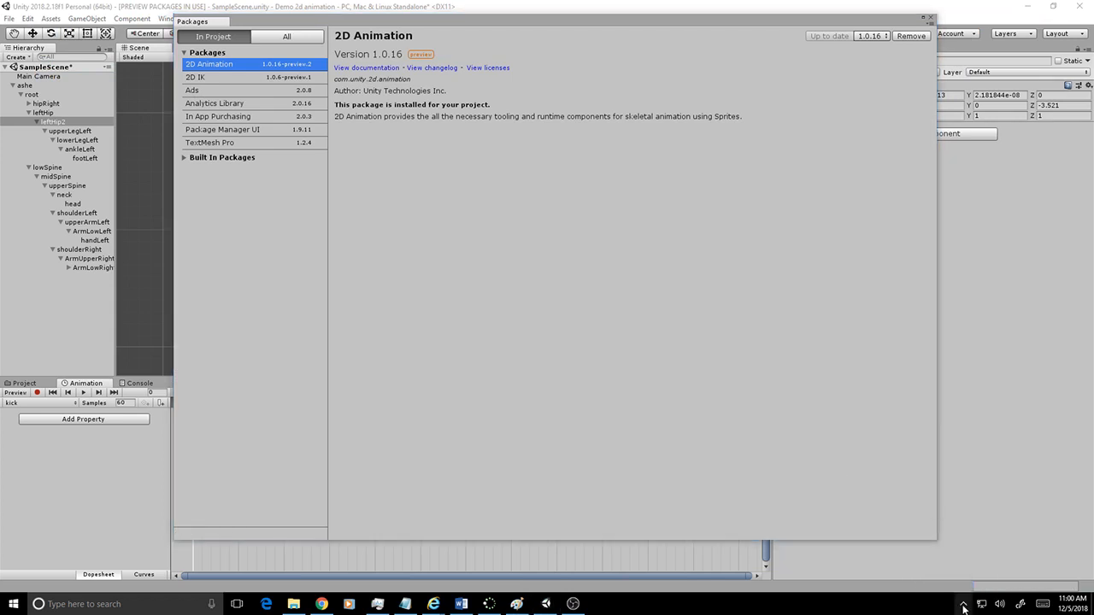
left_click(211, 78)
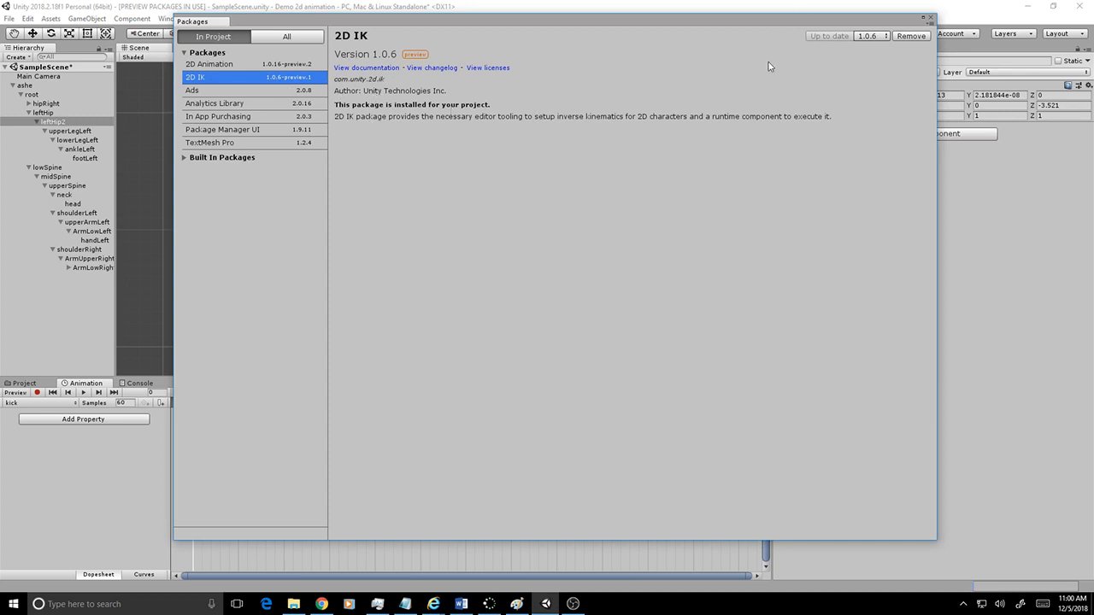
left_click(282, 36)
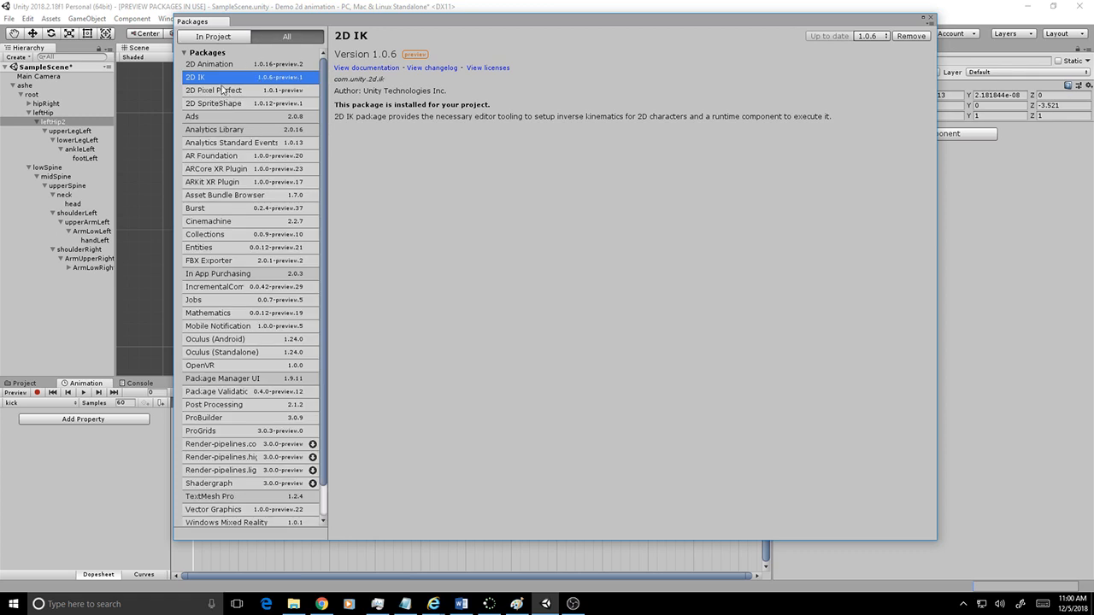
left_click(932, 19)
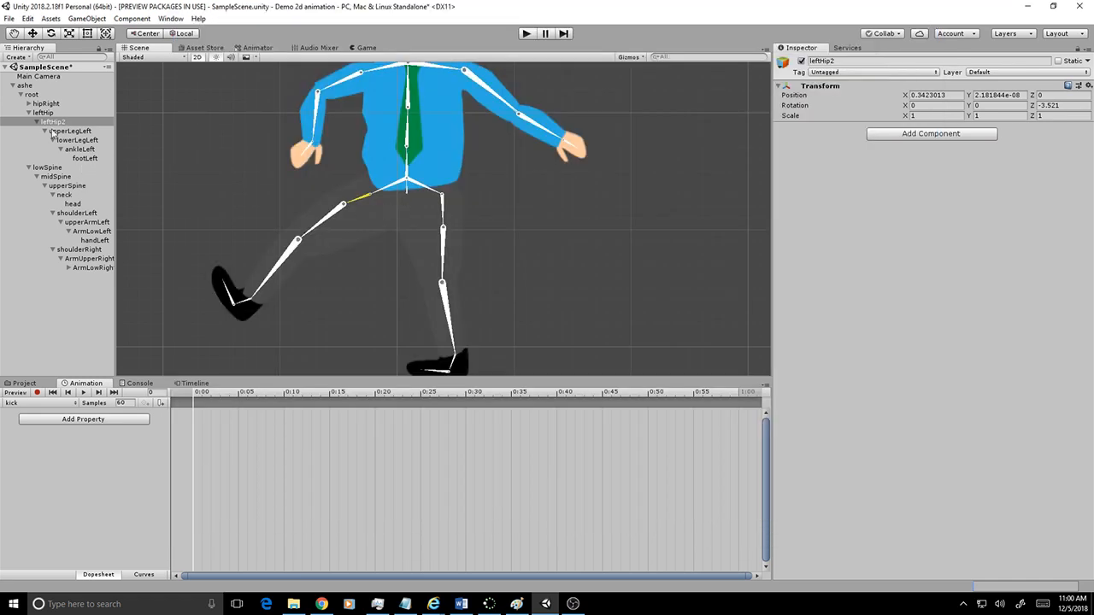
- Lower the left leg to standing by rotating leftHip2 to about 45° and level the foot with footLeft at about -71°
left_click(24, 85)
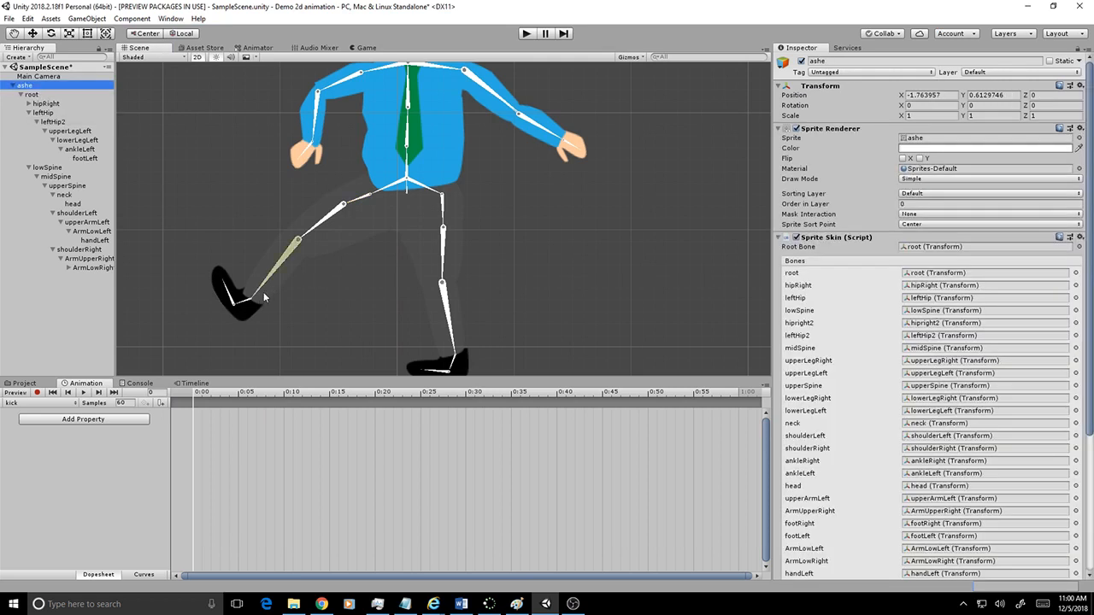
left_click_drag(350, 201, 361, 220)
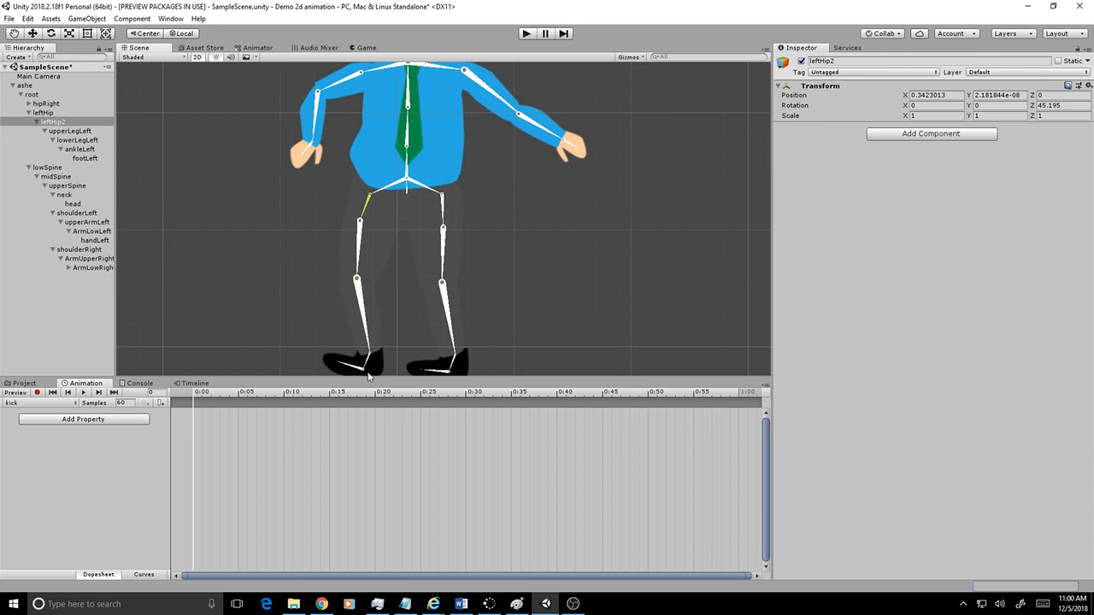
left_click(340, 366)
left_click_drag(340, 365, 380, 351)
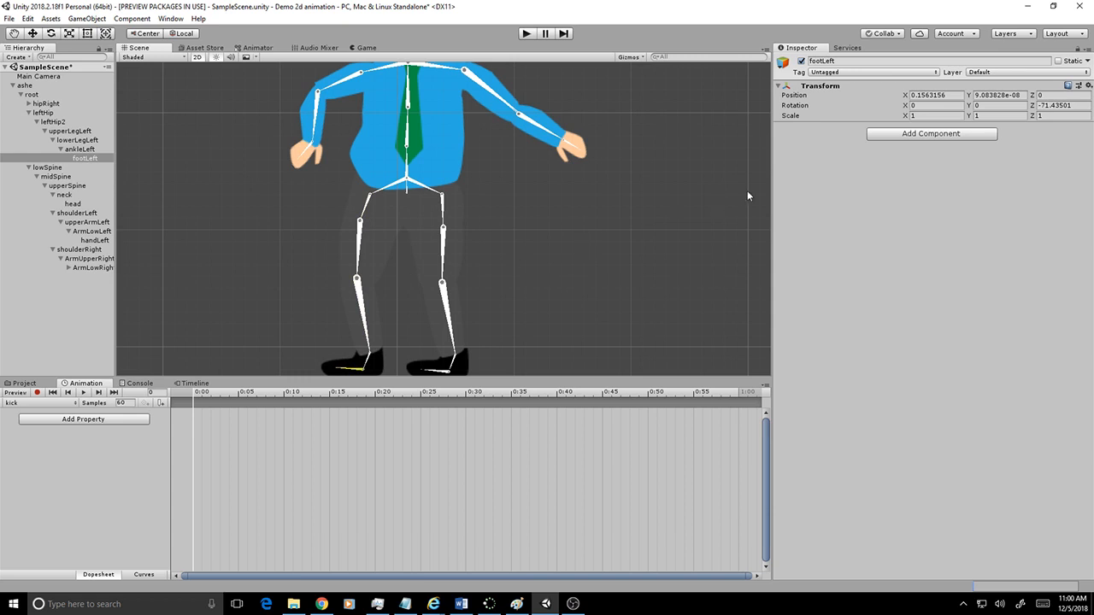
- Add an IK Manager 2D component to the ashe object
left_click(25, 86)
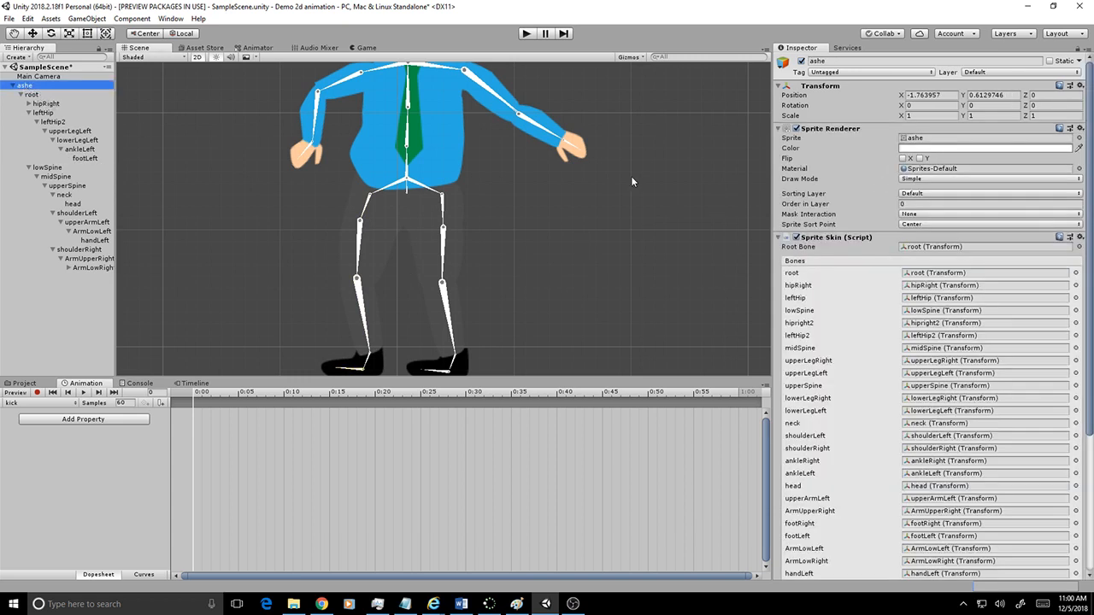
scroll(967, 353, "down", 5)
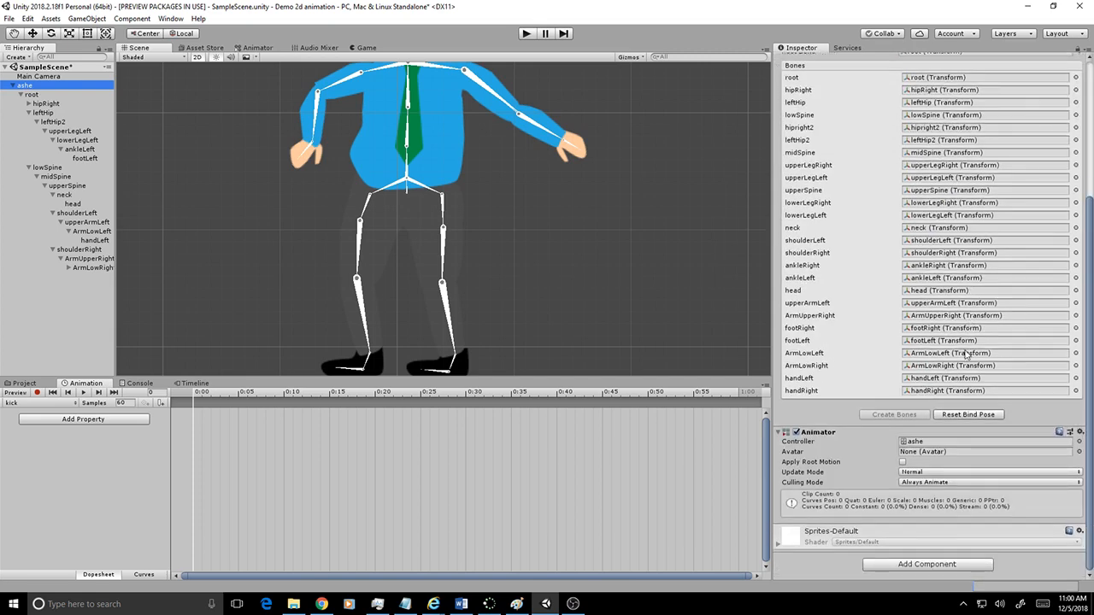
scroll(200, 167, "up", 3)
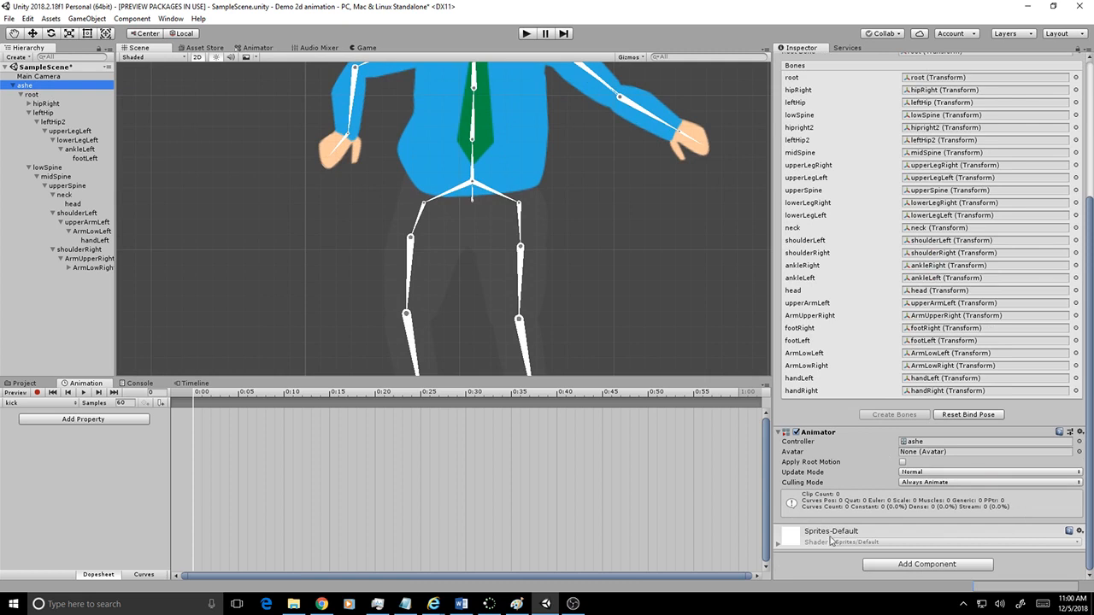
left_click(891, 565)
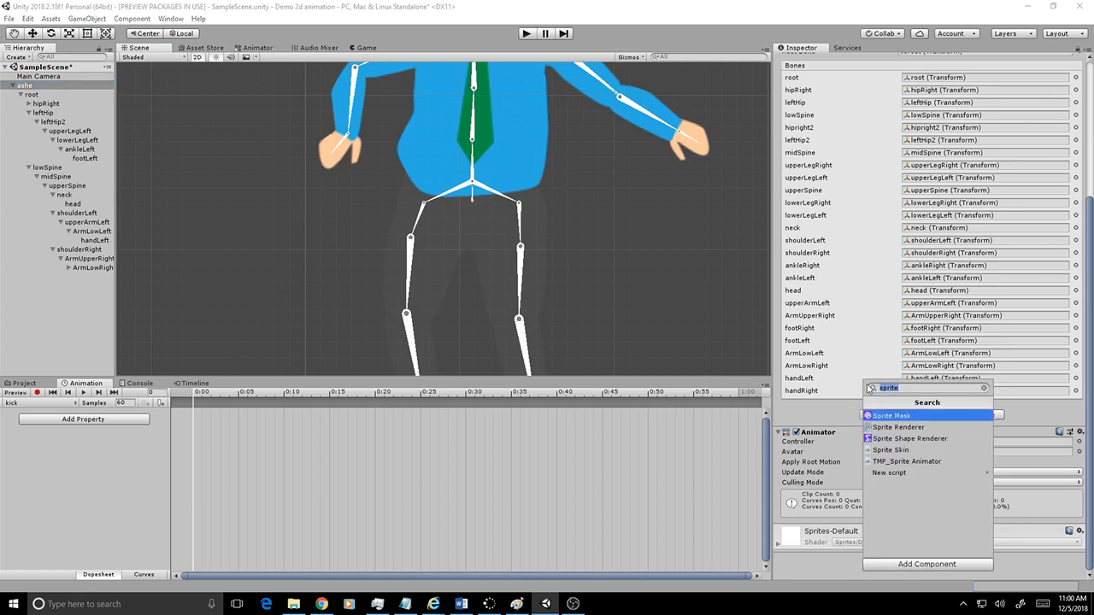
type("ik")
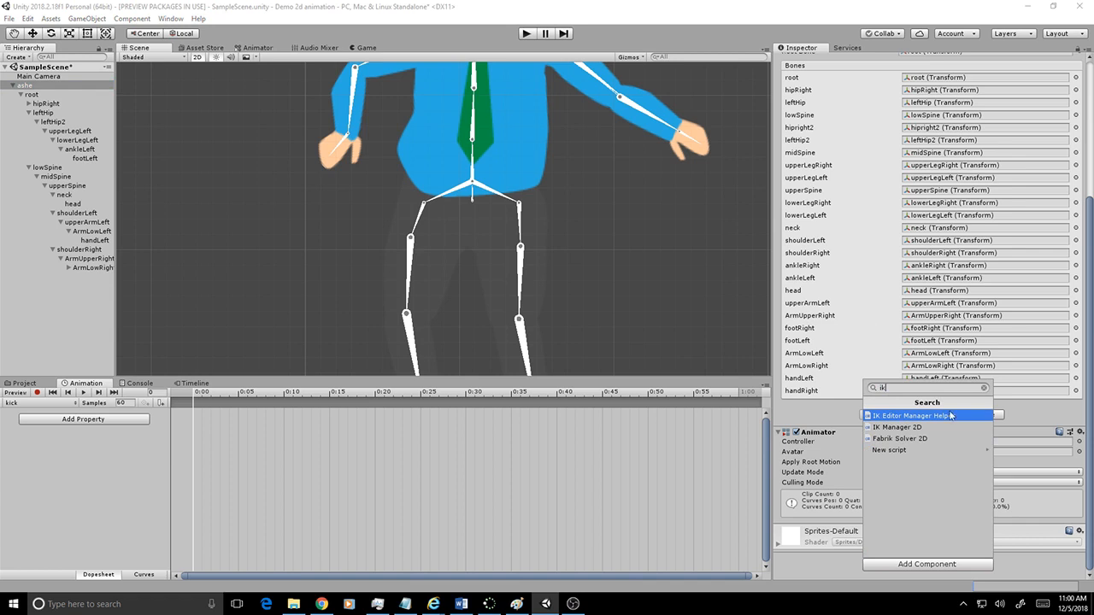
left_click(894, 427)
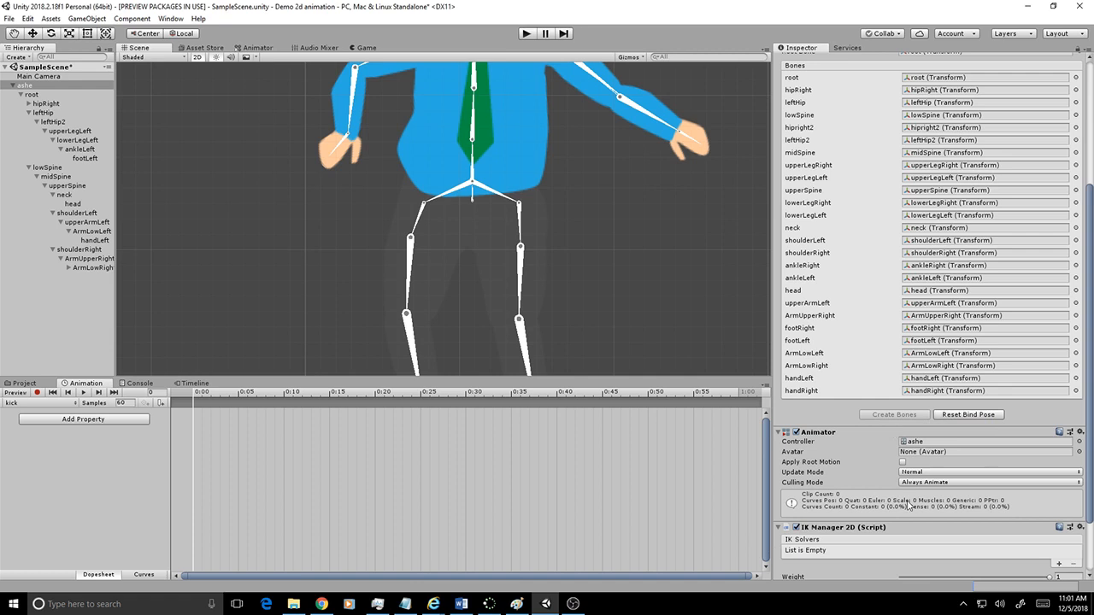
scroll(910, 506, "down", 2)
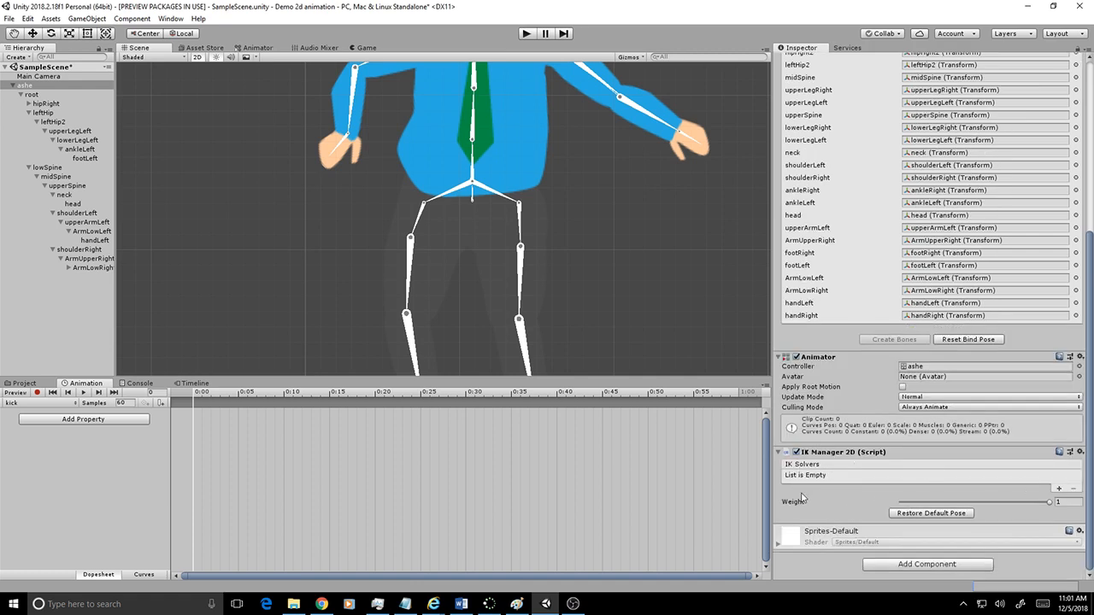
- Add a Chain (CCD) solver to the IK Manager 2D and rename the new solver object leftlegIK
left_click(1059, 489)
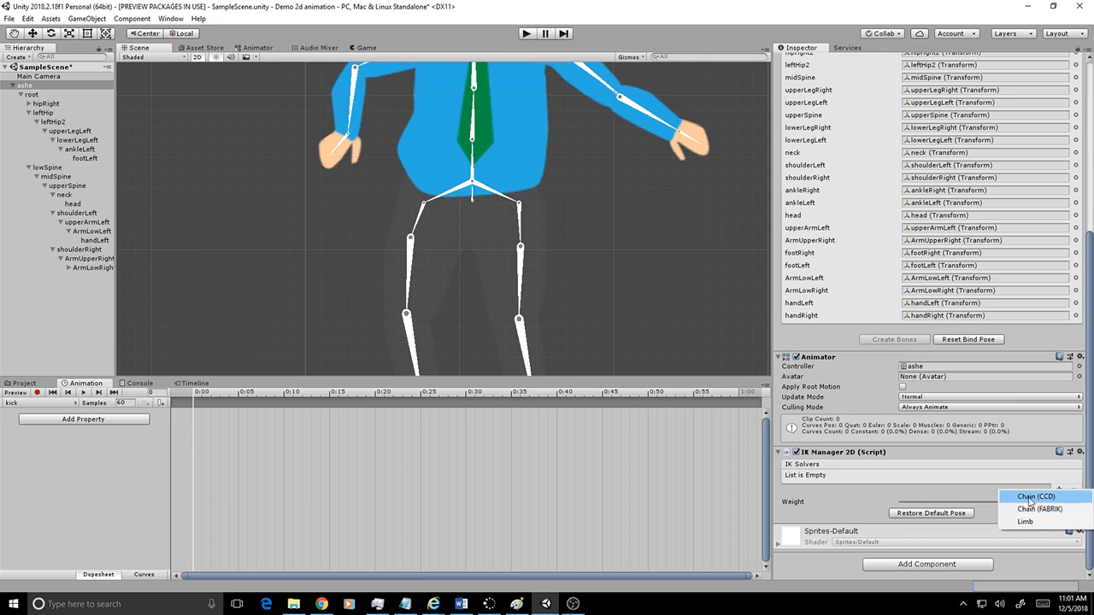
left_click(1052, 502)
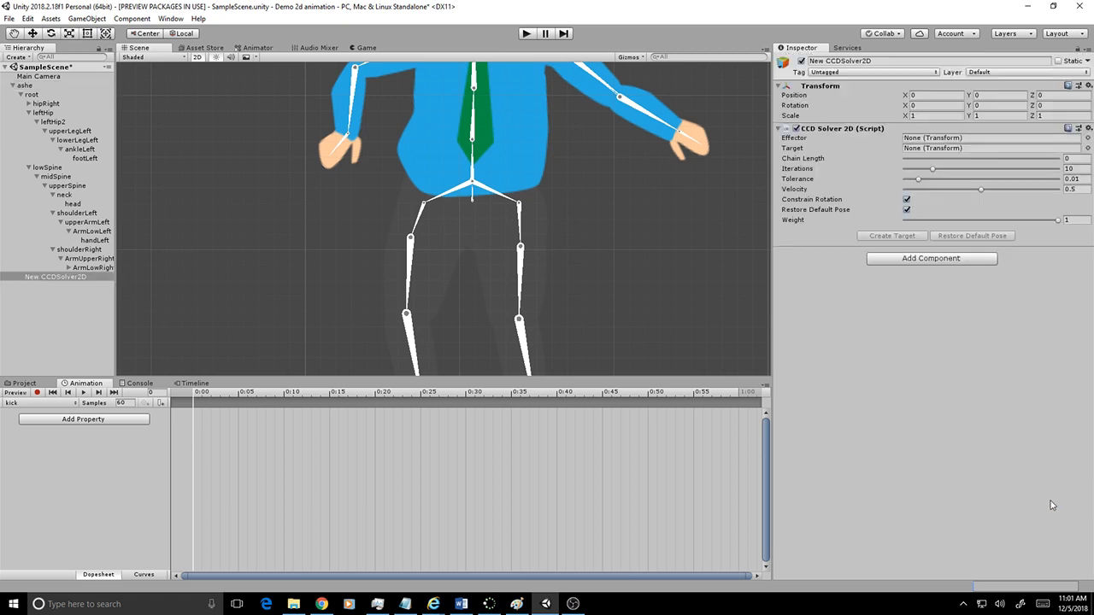
left_click(46, 280)
left_click(41, 280)
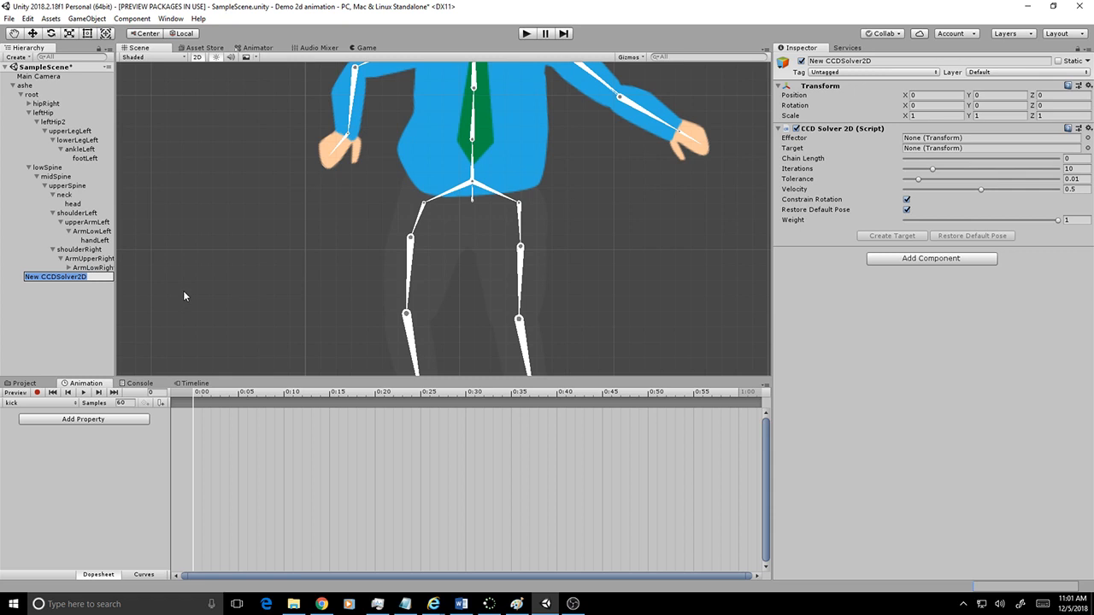
type("leftlegIK")
left_click(82, 326)
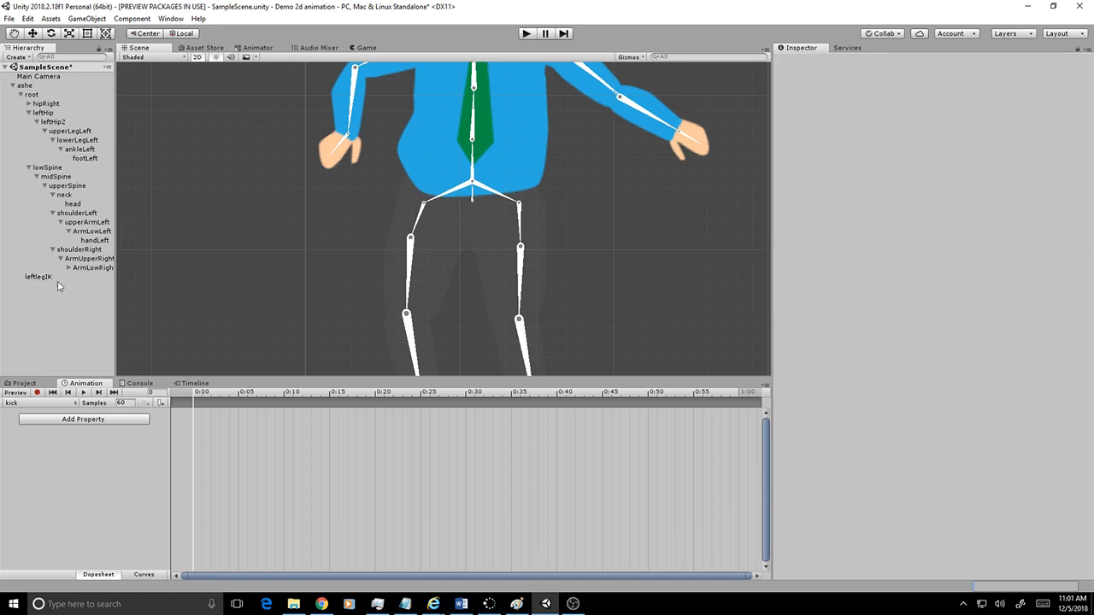
- Select leftlegIK and collapse the lowSpine and root bone hierarchies under ashe
left_click(45, 278)
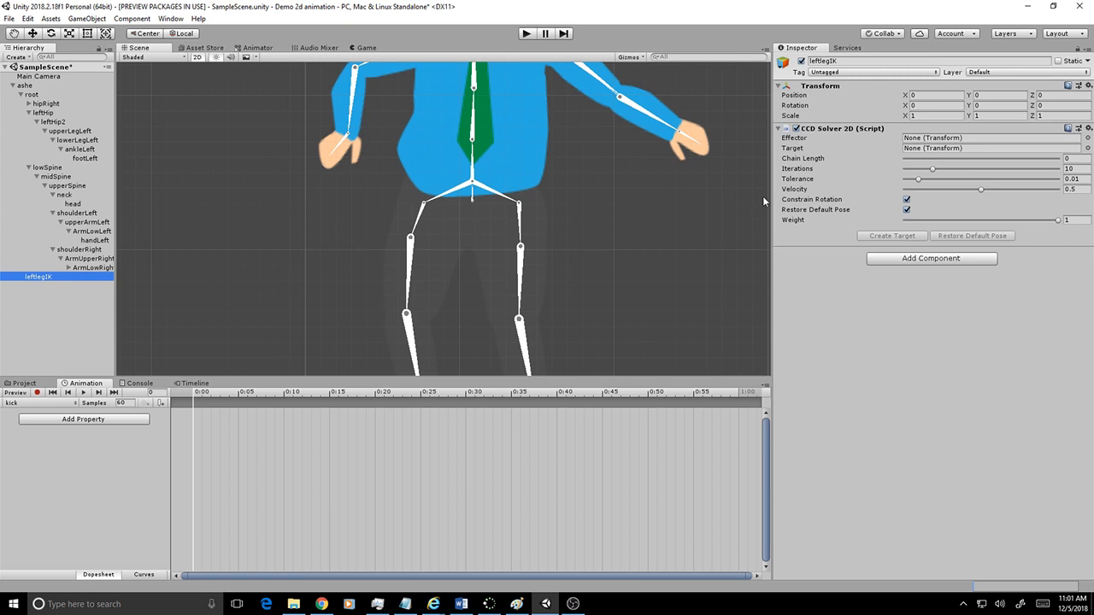
left_click(12, 85)
left_click(12, 85)
left_click(28, 168)
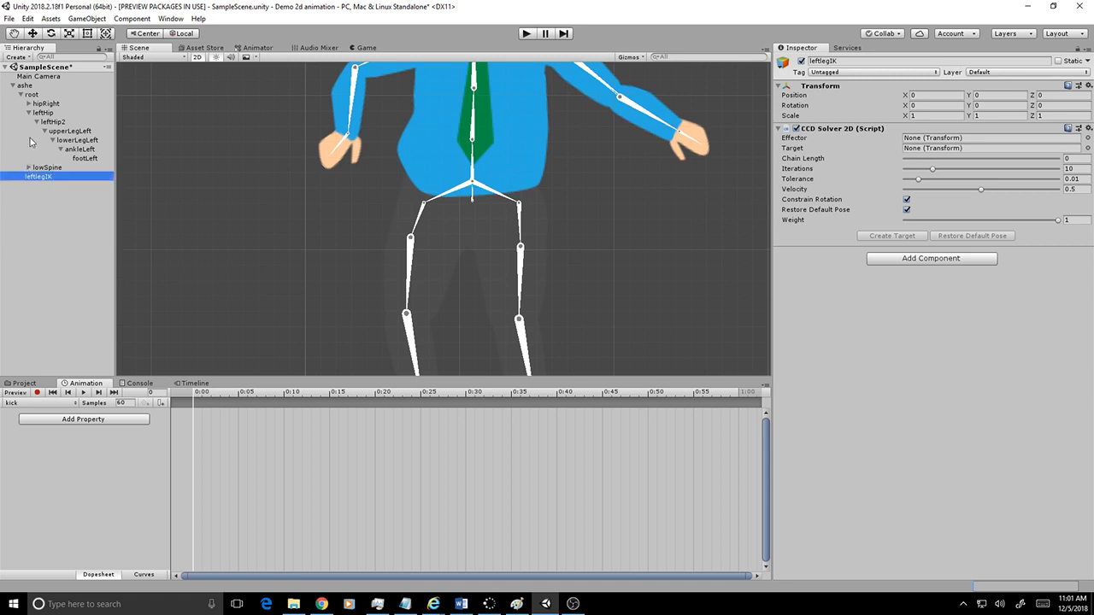
left_click(21, 95)
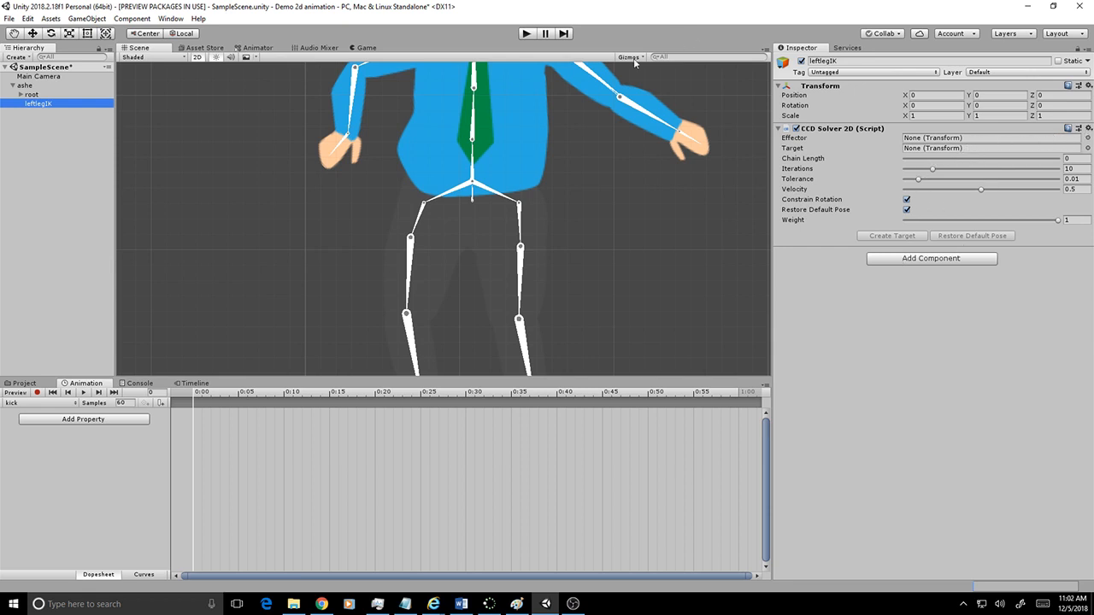
- Start and stop play mode, and examine the bones of both legs from the hips to the feet
left_click(527, 34)
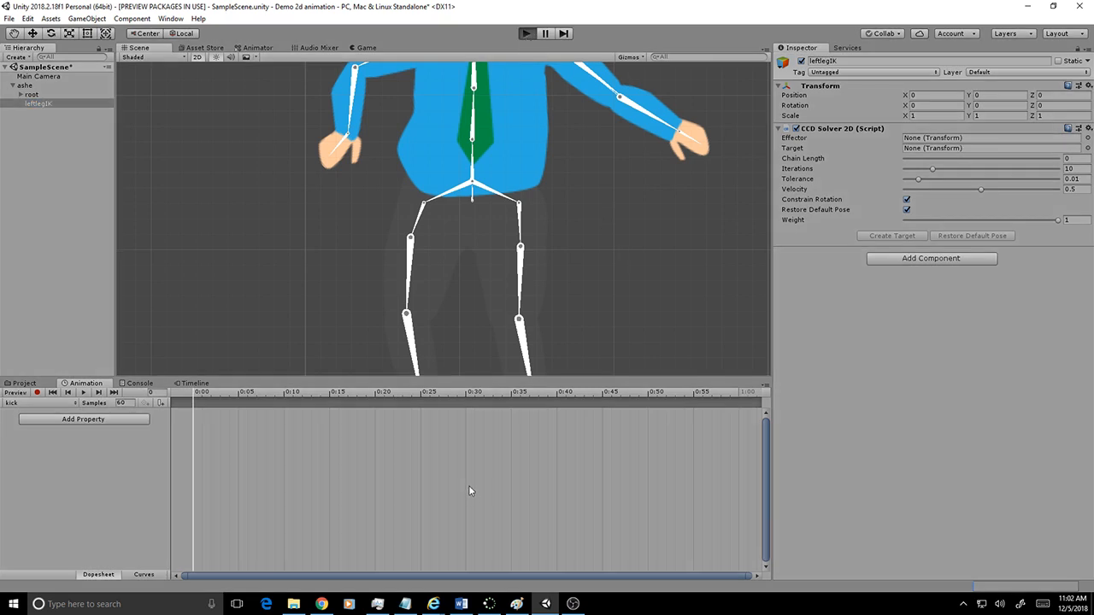
left_click(526, 34)
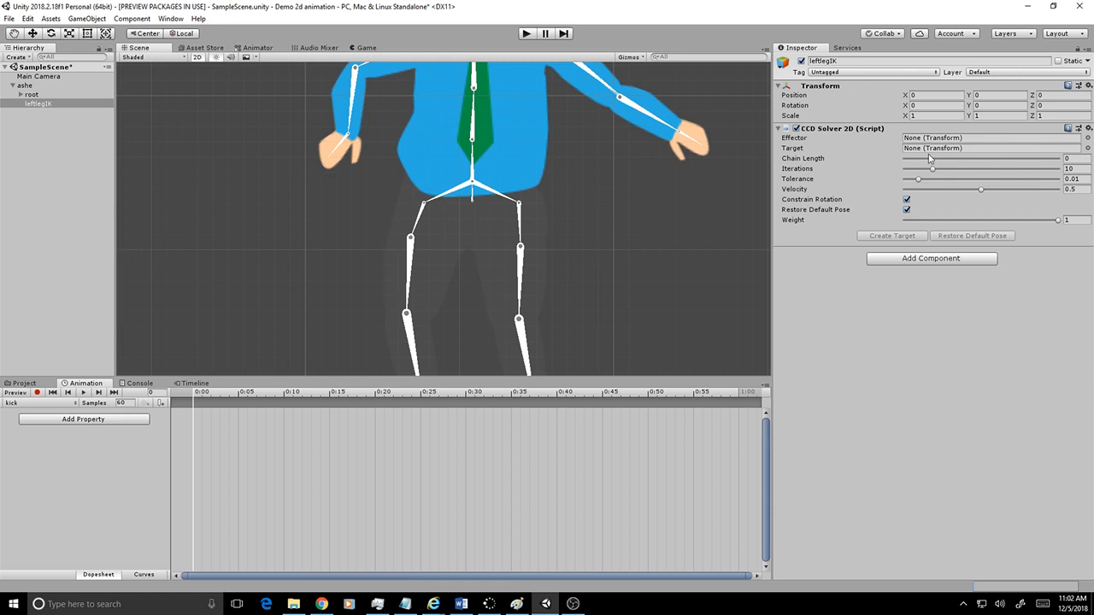
scroll(601, 245, "down", 2)
middle_click_drag(606, 299, 516, 259)
scroll(453, 294, "up", 1)
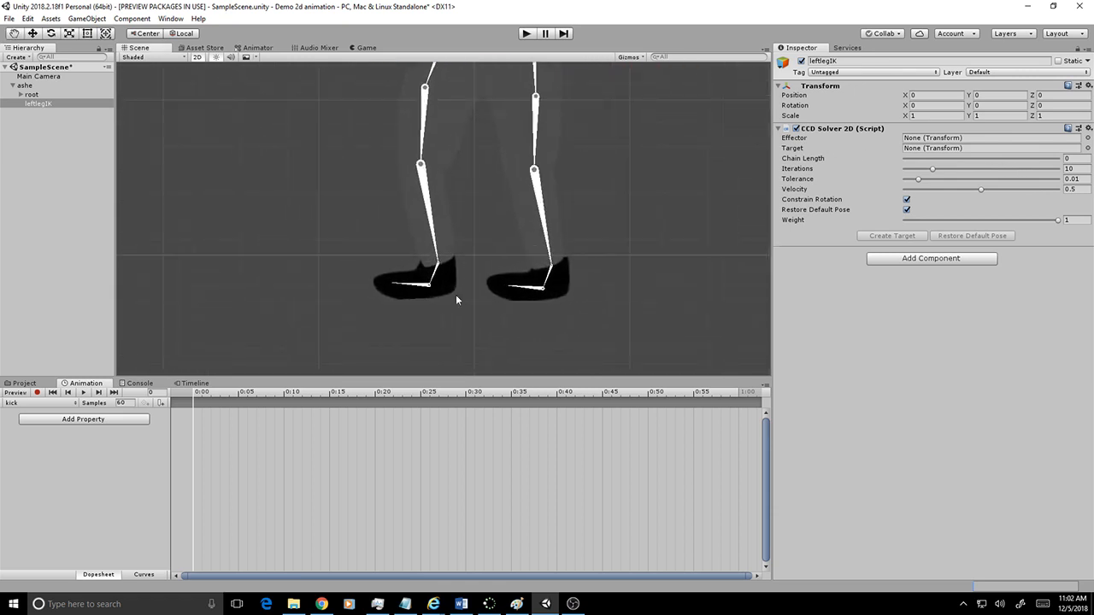
mouse_move(454, 300)
middle_mouse_down()
mouse_move(484, 297)
mouse_move(447, 305)
middle_mouse_up()
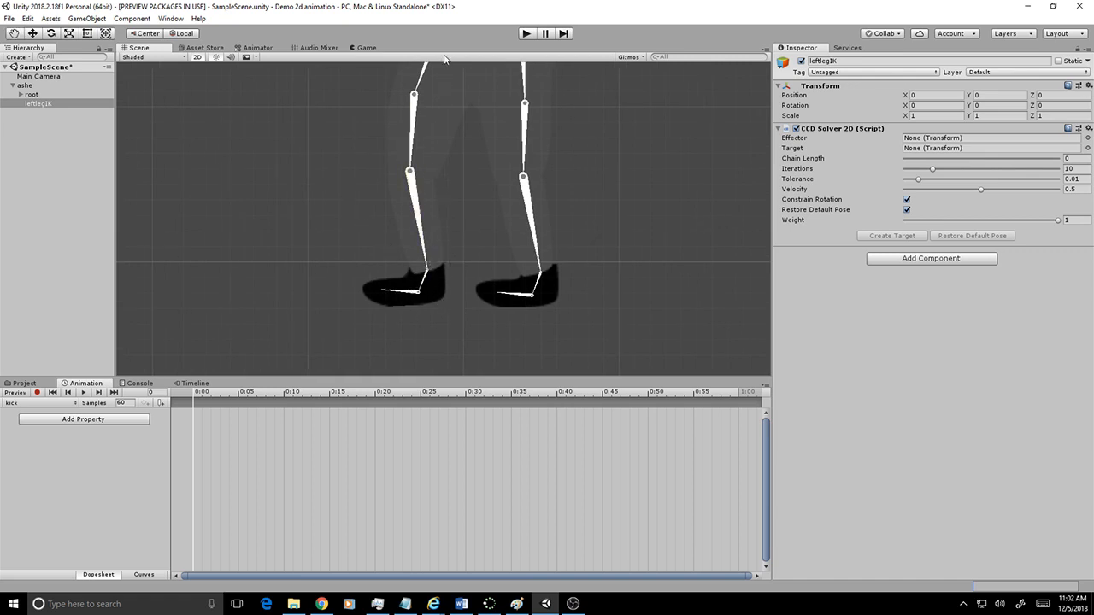
middle_click_drag(452, 333, 435, 351)
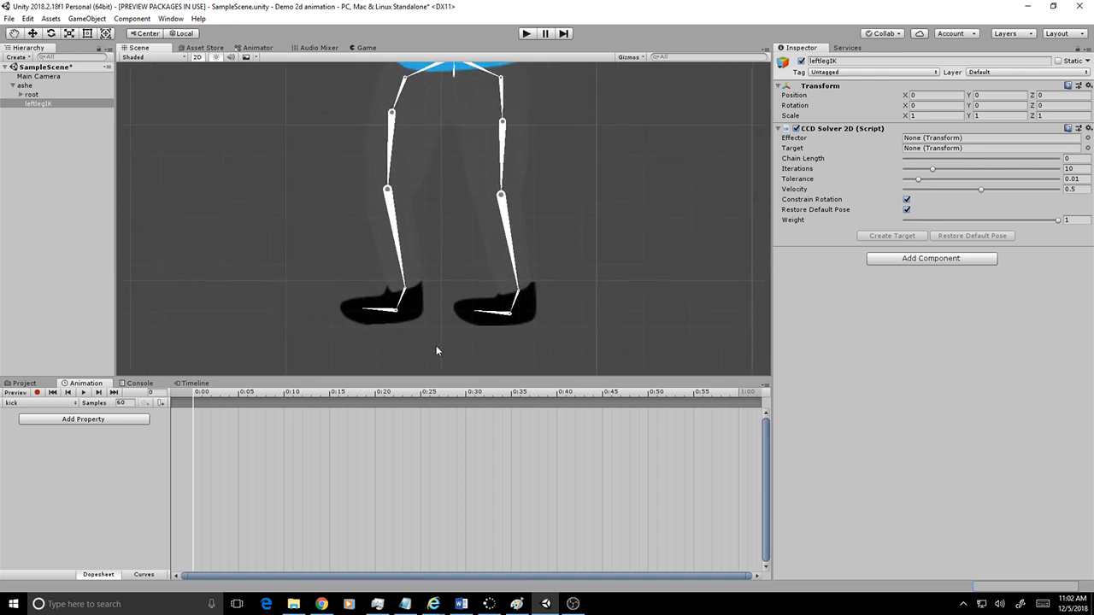
scroll(435, 345, "down", 2)
middle_click_drag(563, 290, 569, 264)
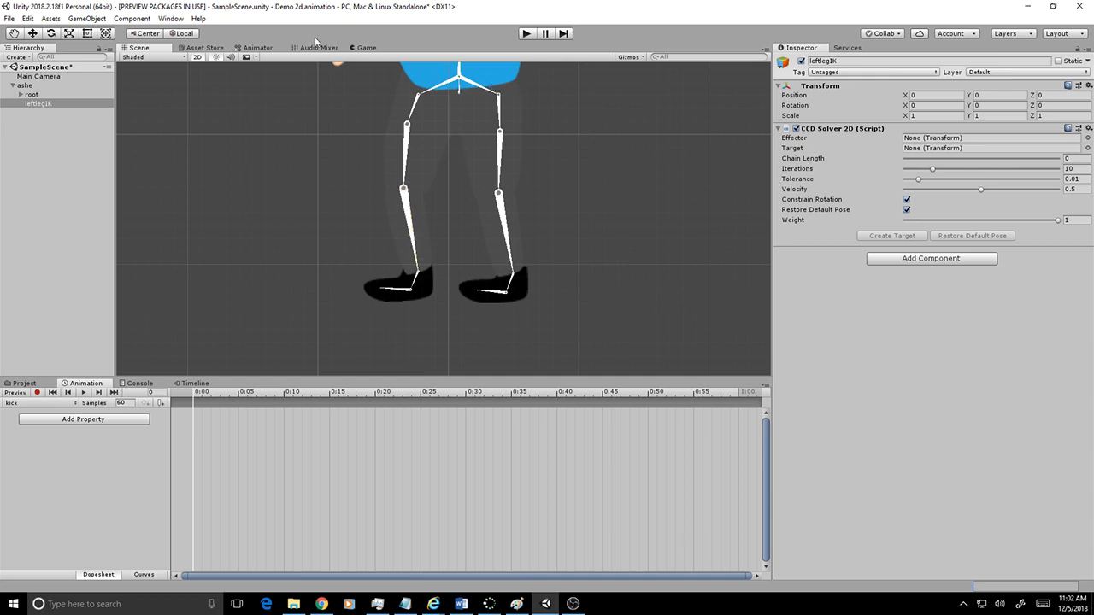
- Open the ashe sprite asset in the Sprite Editor and switch to the Bone Editor
left_click(26, 85)
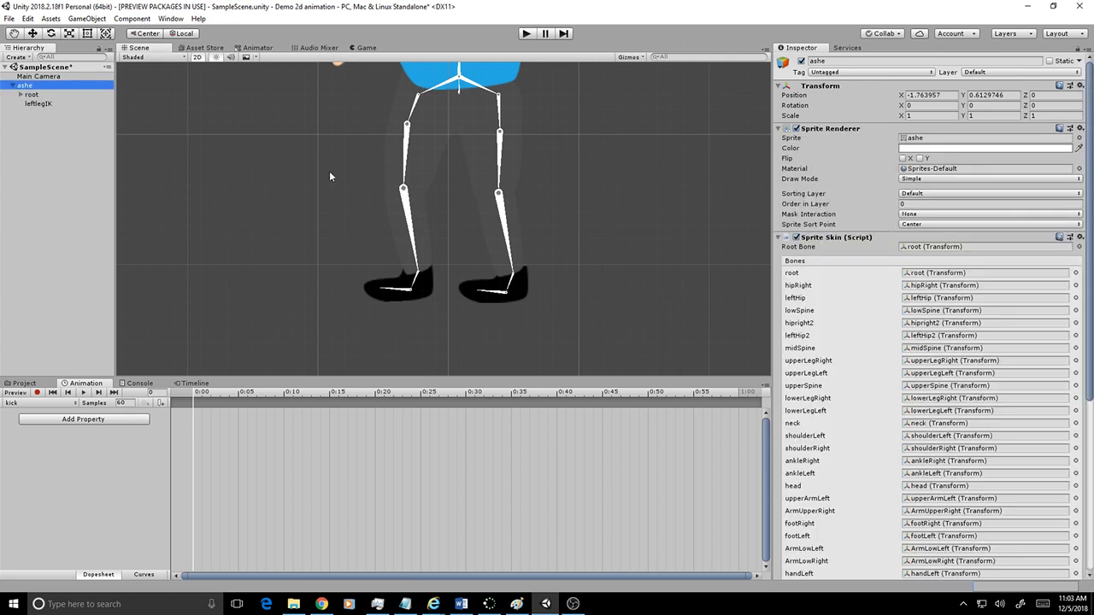
left_click(26, 383)
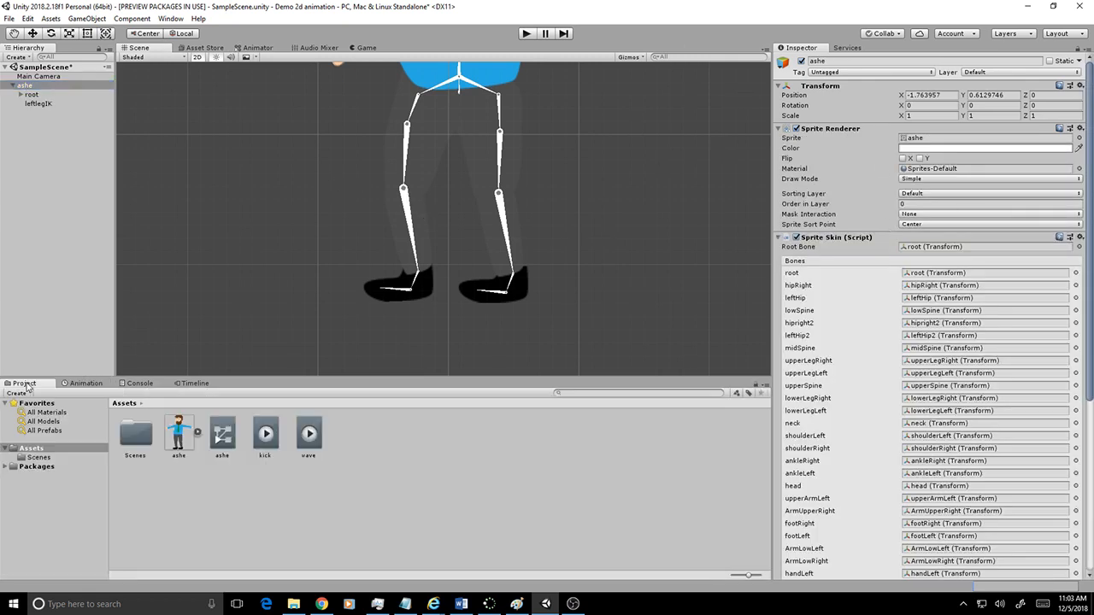
left_click(190, 444)
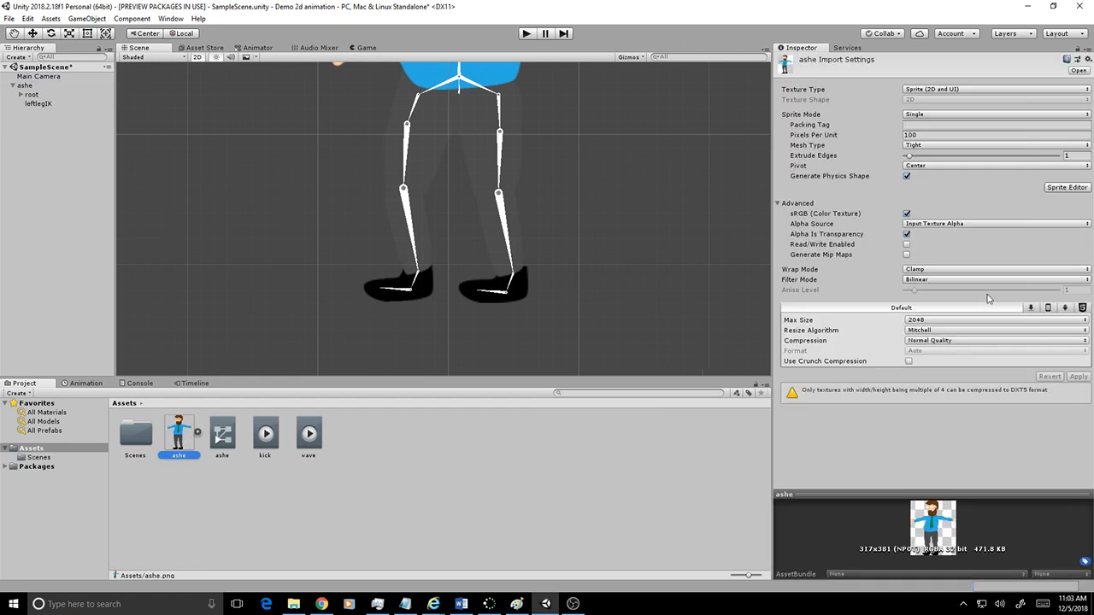
left_click(1065, 188)
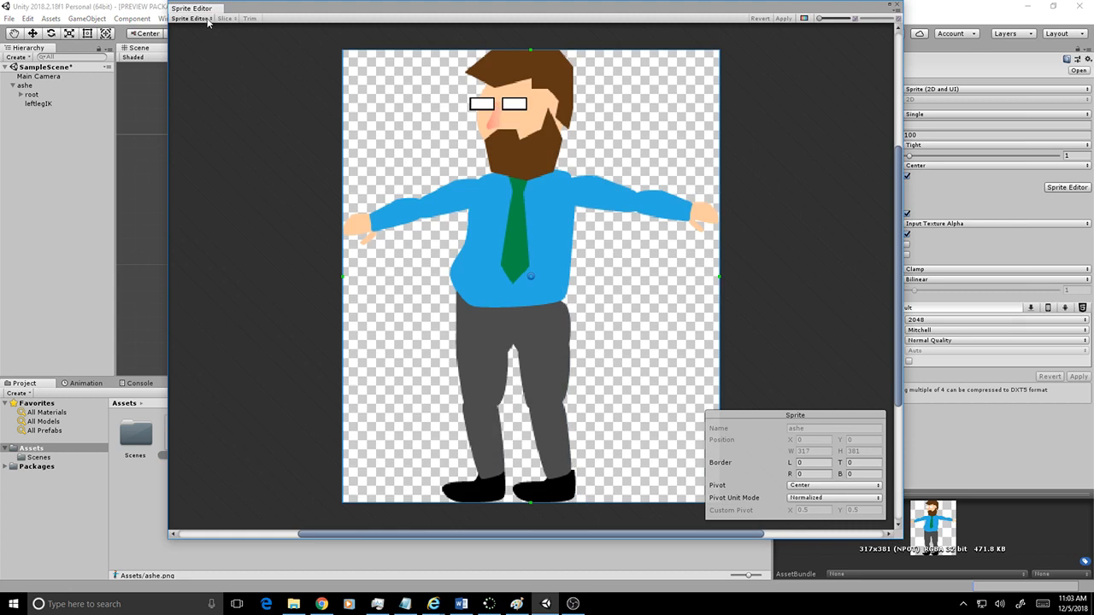
left_click(206, 21)
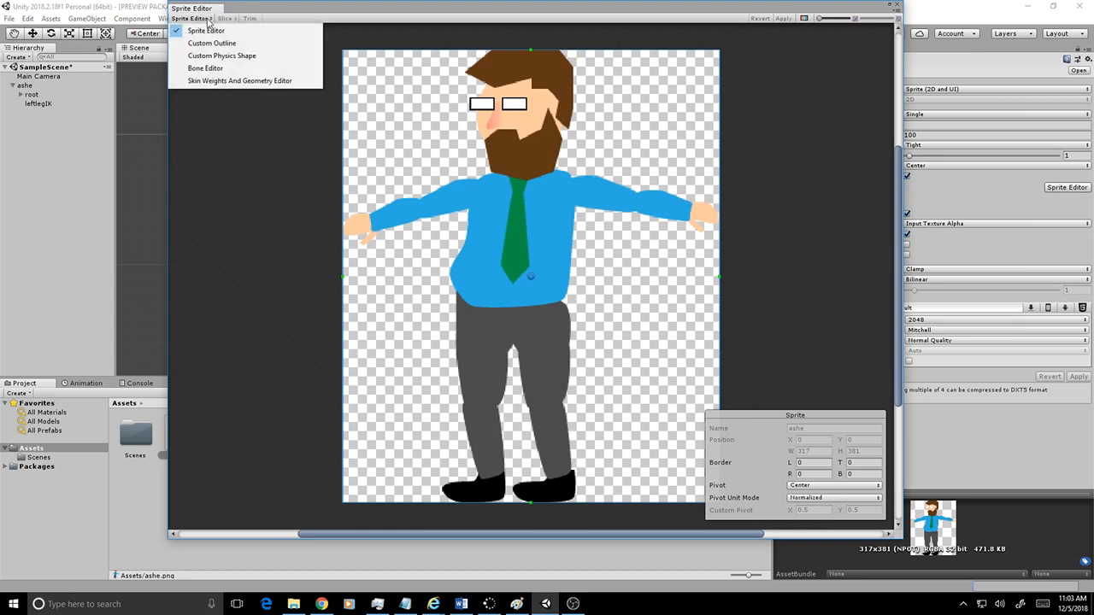
left_click(229, 71)
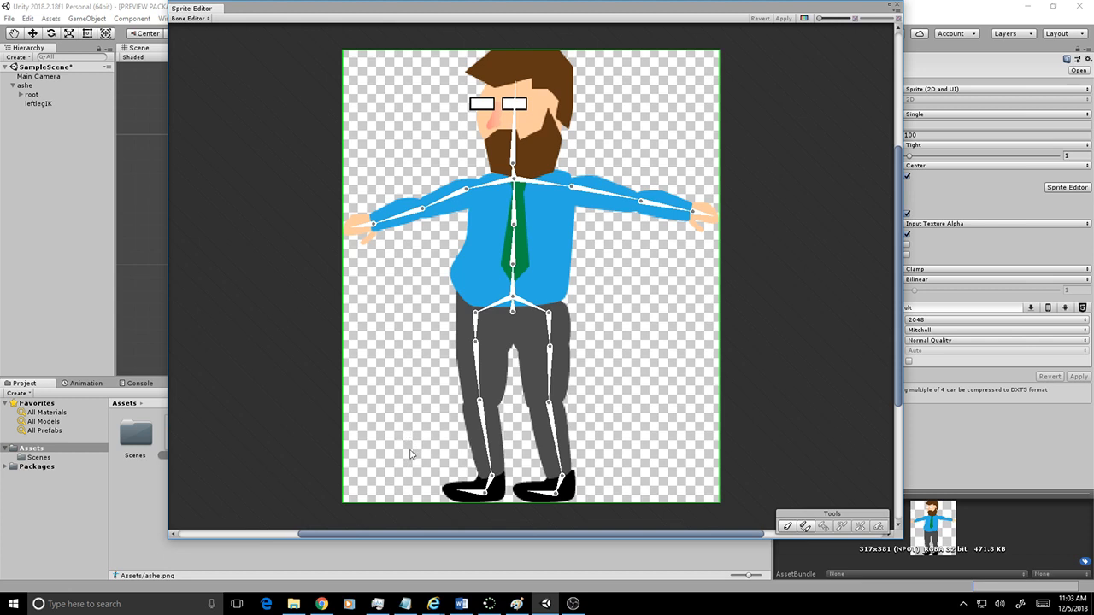
left_click(513, 311)
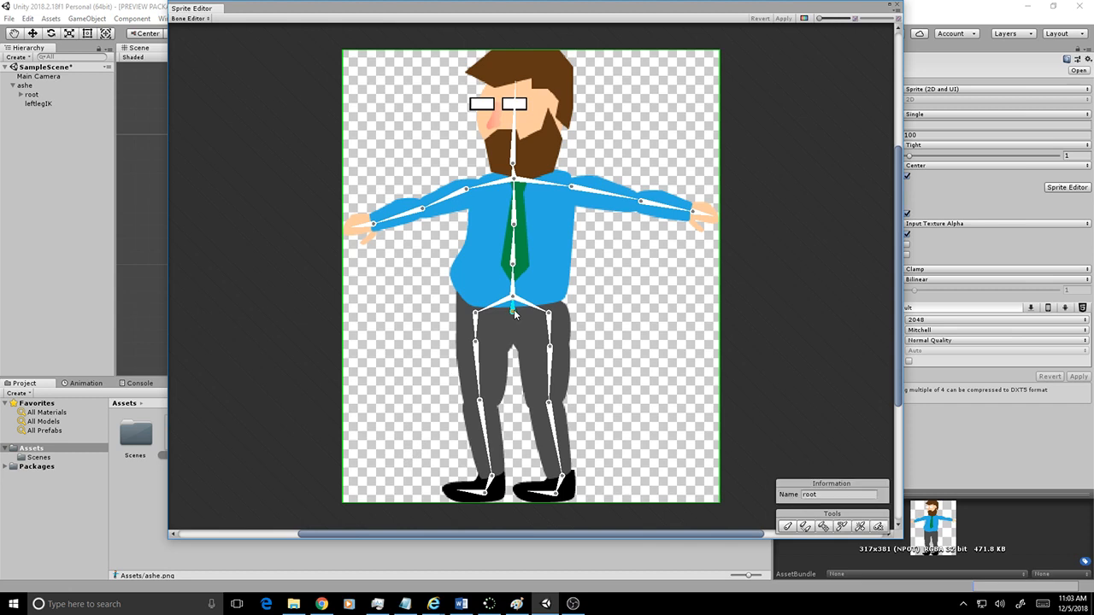
left_click(786, 526)
key("Escape")
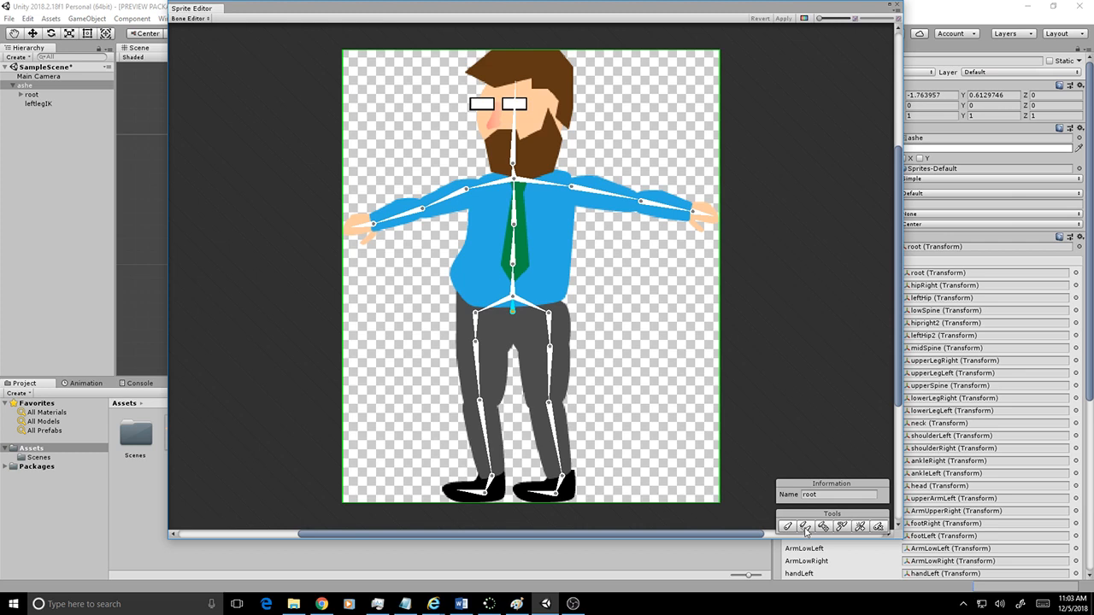
left_click(805, 527)
left_click(382, 411)
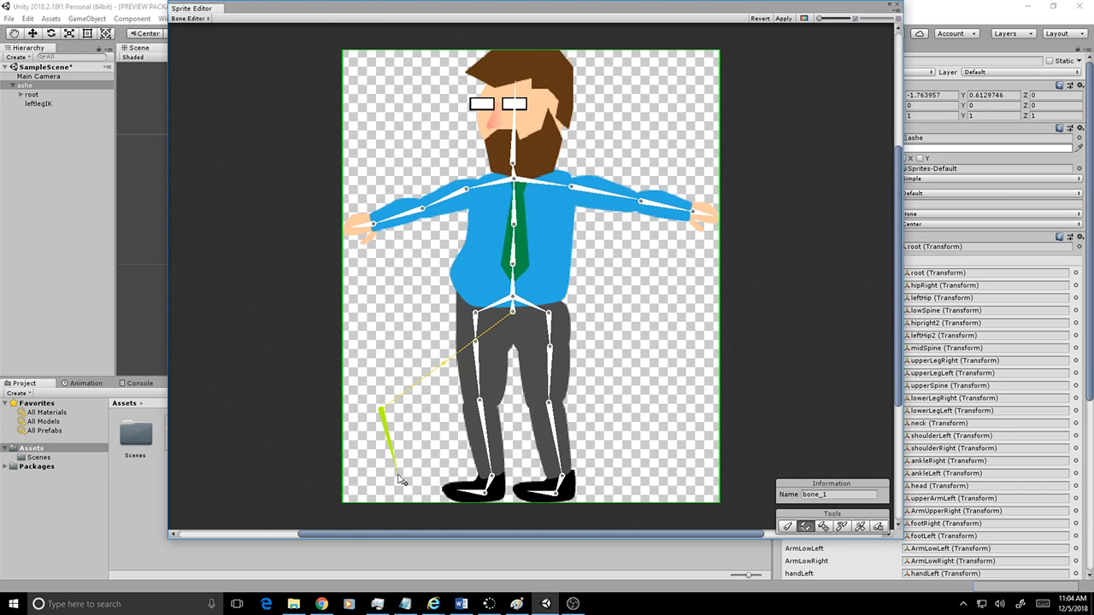
right_click(399, 478)
left_click(381, 416)
mouse_move(381, 416)
left_mouse_down()
mouse_move(363, 415)
mouse_move(377, 400)
mouse_move(384, 407)
left_mouse_up()
key("Delete")
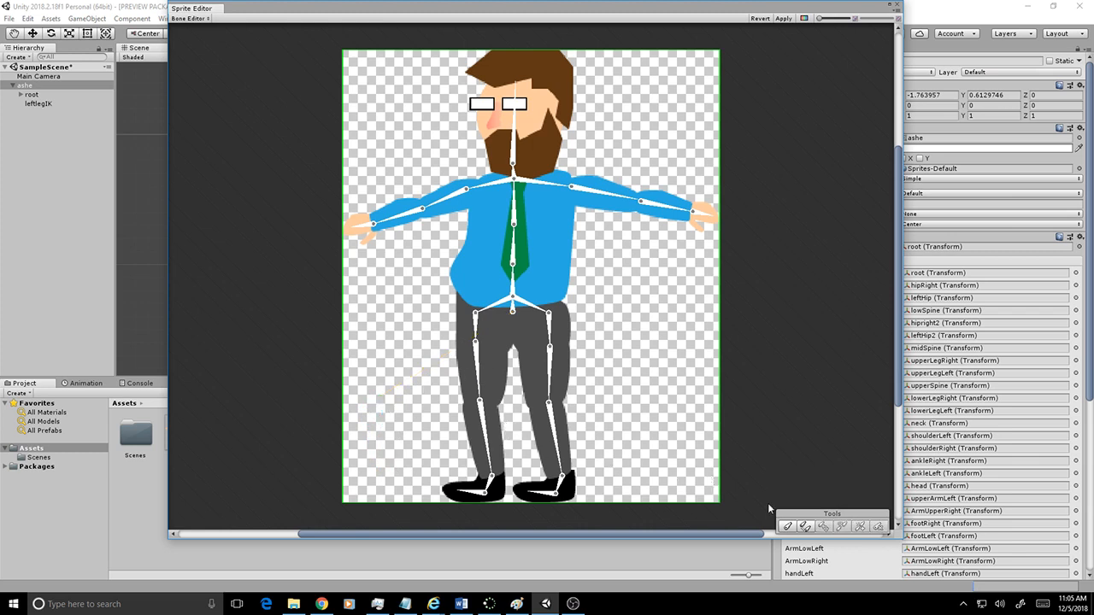
left_click(513, 314)
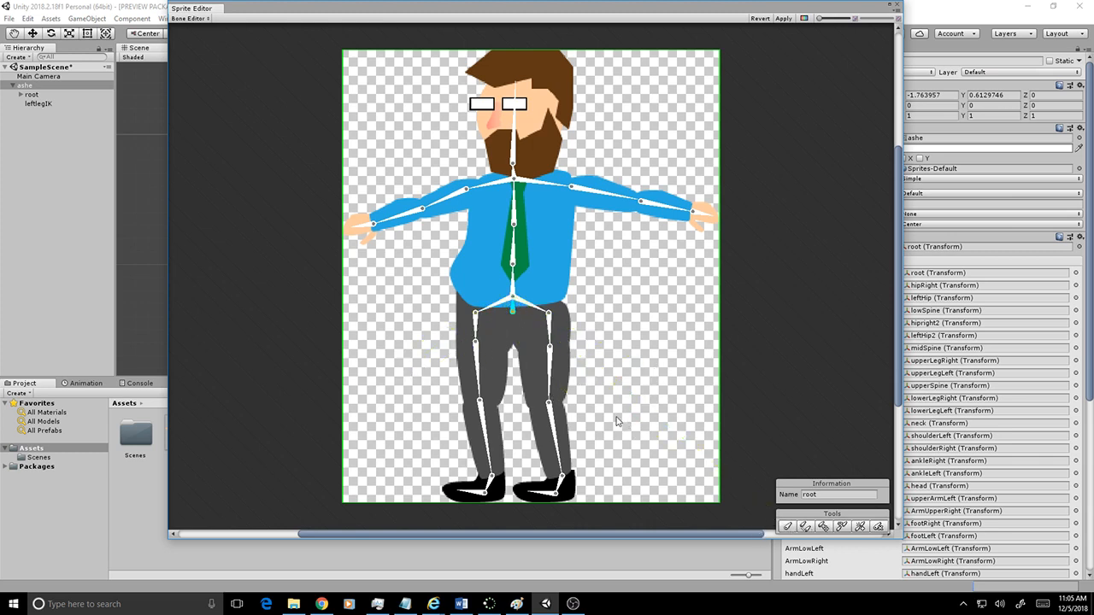
left_click(379, 396)
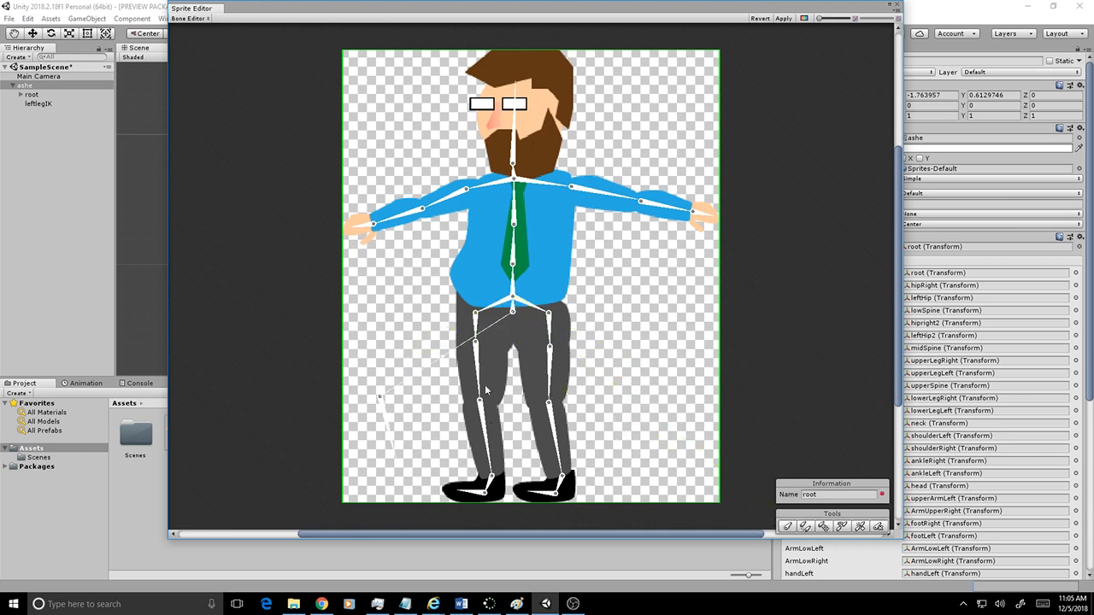
left_click(383, 415)
key("Delete")
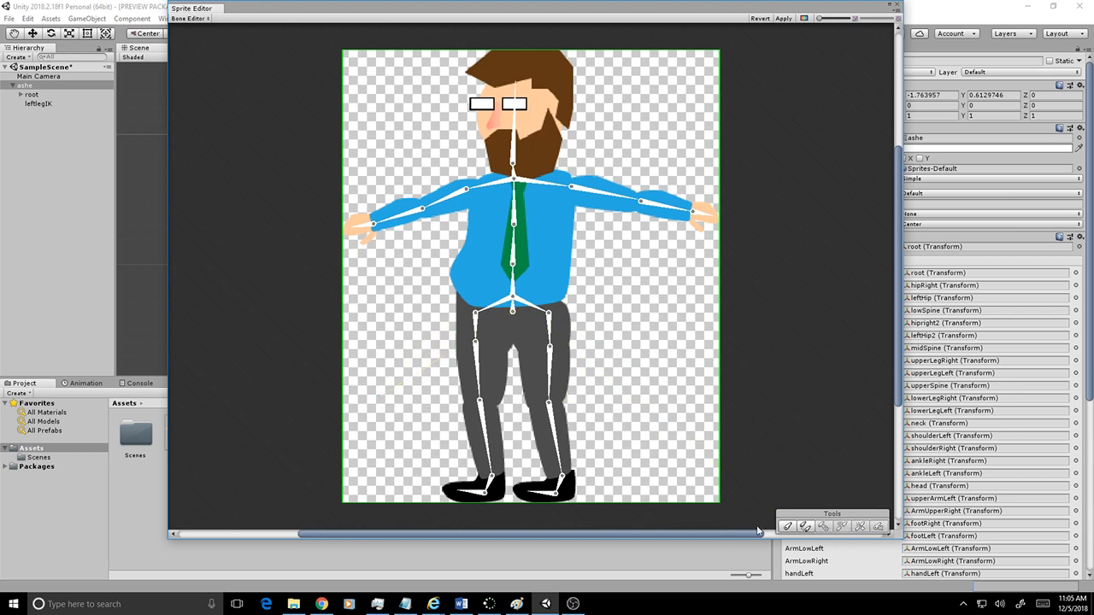
- Create a short, detached horizontal bone parented to root, in front of the character's knees, and name it PoleLeft
left_click(511, 311)
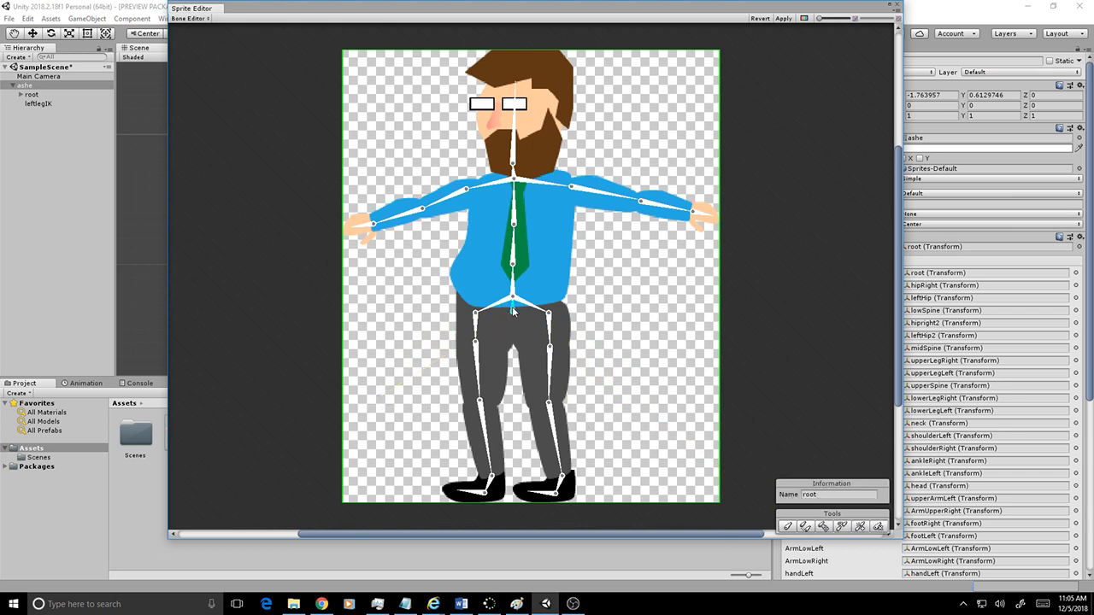
left_click(804, 526)
left_click(359, 399)
right_click(411, 408)
left_click(360, 399)
left_click(827, 494)
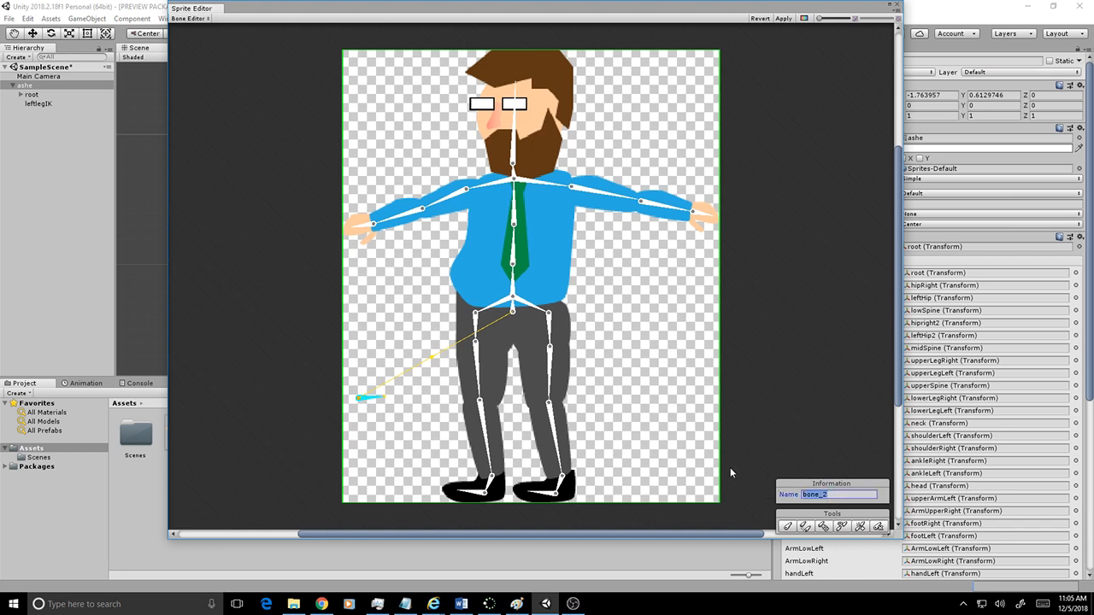
type("PoleLeft")
left_click(385, 400)
left_click_drag(386, 396, 386, 399)
- Create a detached, downward-pointing child bone of PoleLeft in front of the lower leg and name it lowLegCtrl
left_click(807, 527)
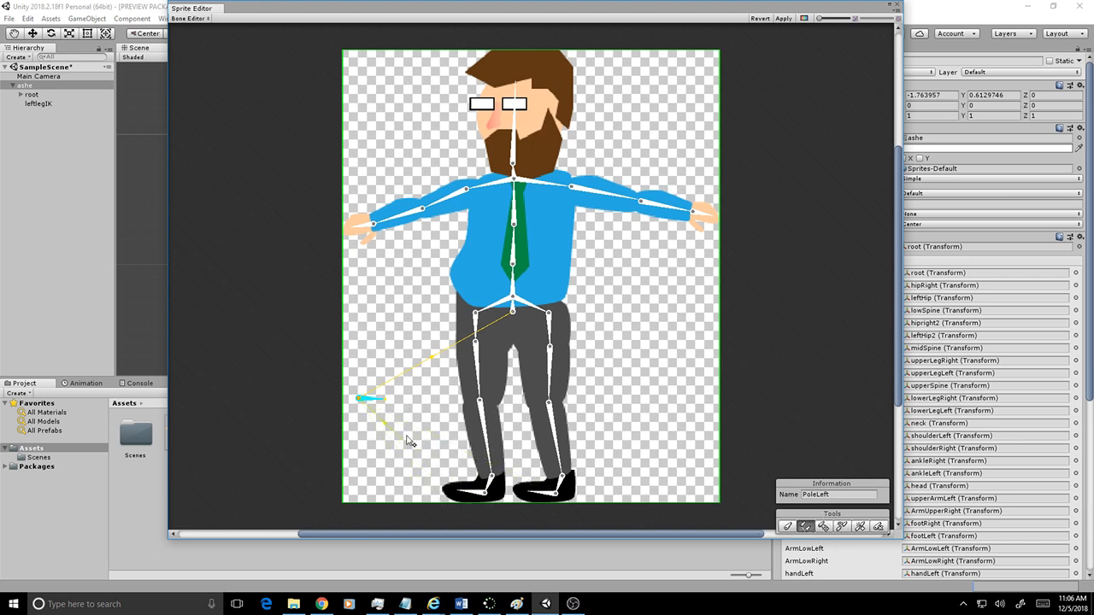
left_click(404, 402)
key("Escape")
key("Escape")
left_click(409, 422)
left_click(853, 494)
type("lowLegCtrl")
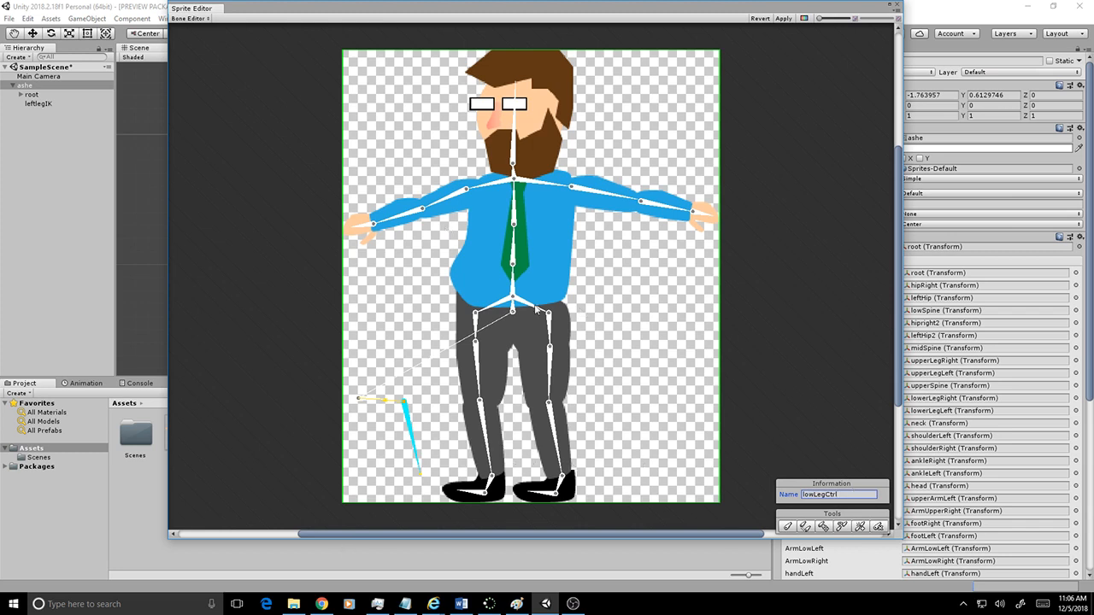
- Apply the bone changes and close the Sprite Editor
left_click(784, 18)
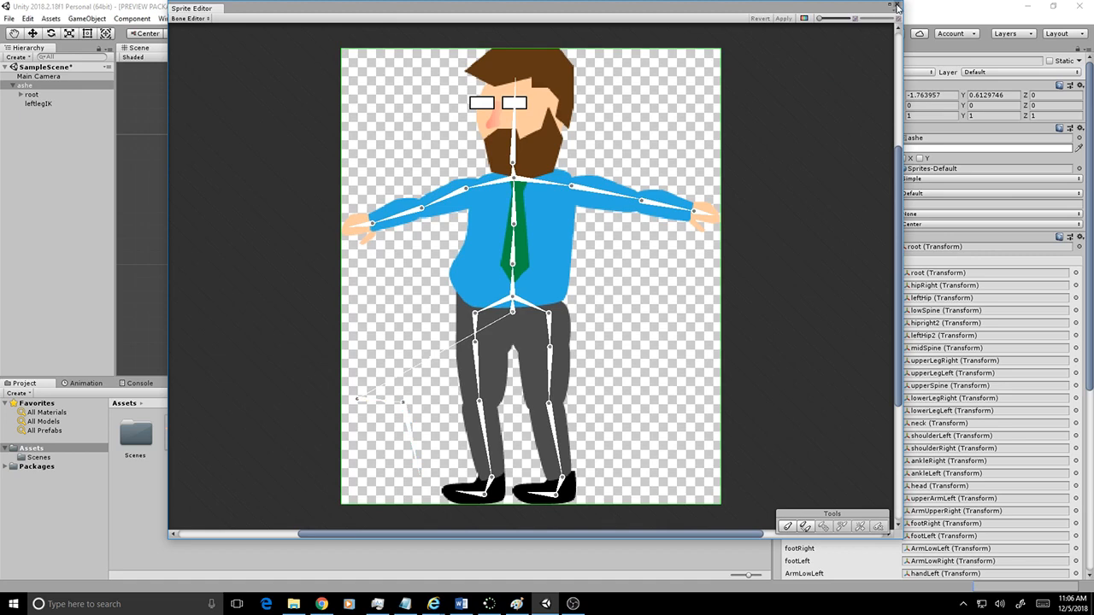
left_click(897, 6)
mouse_move(1089, 330)
left_mouse_down()
mouse_move(1089, 402)
mouse_move(1090, 329)
left_mouse_up()
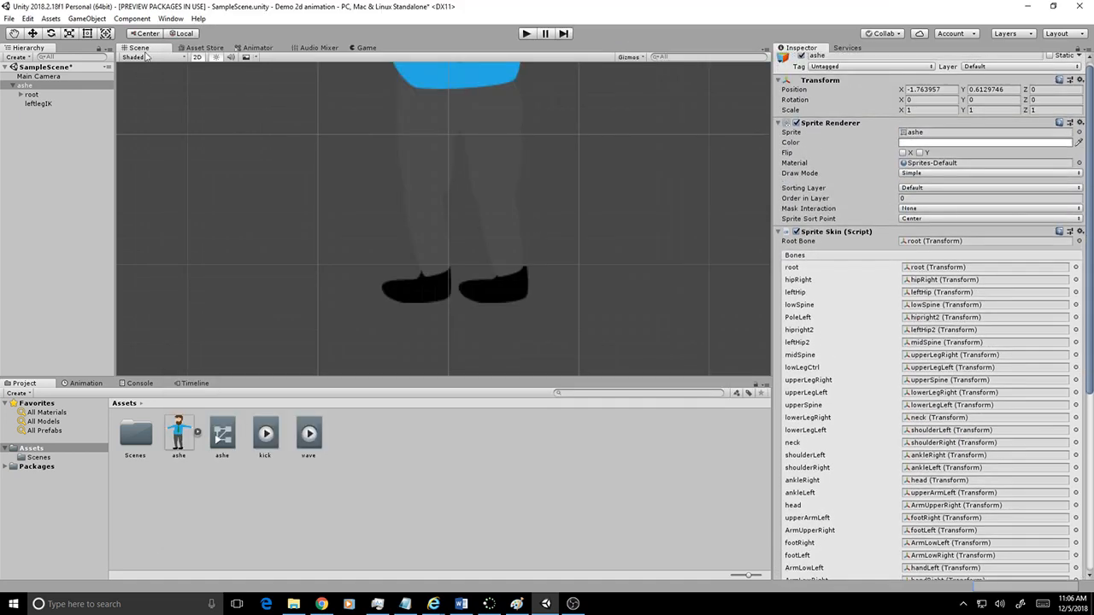
scroll(359, 183, "down", 3)
middle_click_drag(359, 183, 299, 299)
- Check the root object and the Sprite Skin bone list of ashe for the PoleLeft and lowLegCtrl entries
left_click(62, 95)
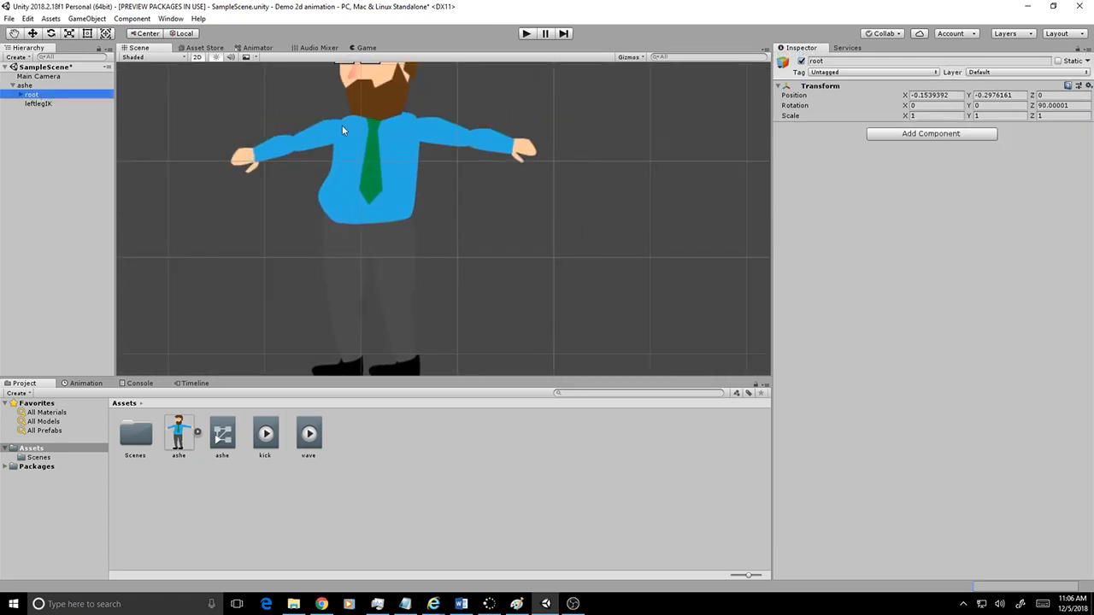
left_click(26, 86)
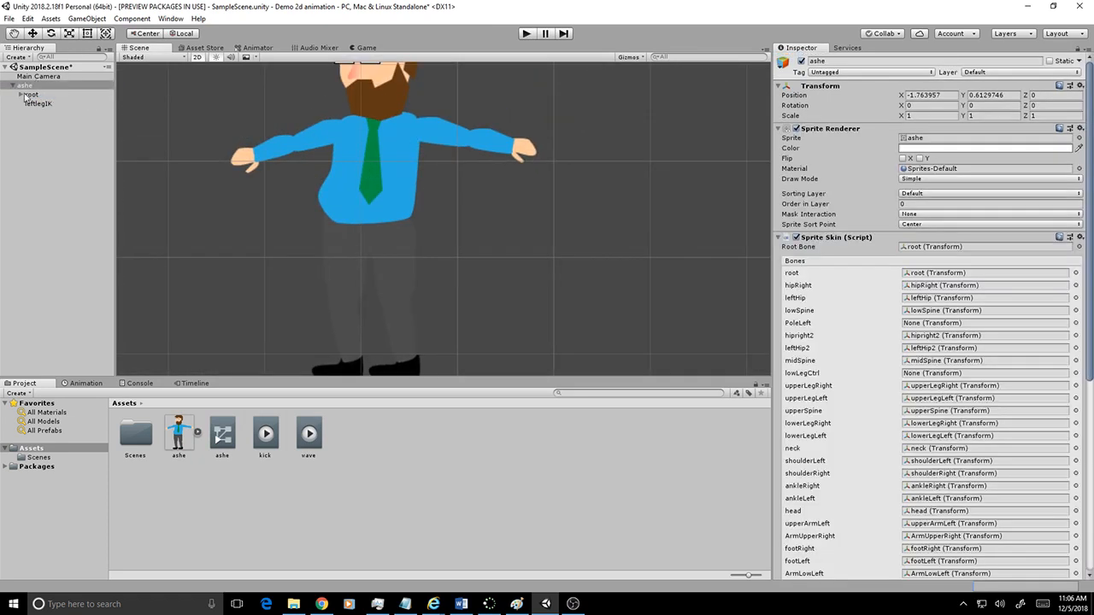
scroll(997, 295, "down", 3)
scroll(438, 233, "up", 1)
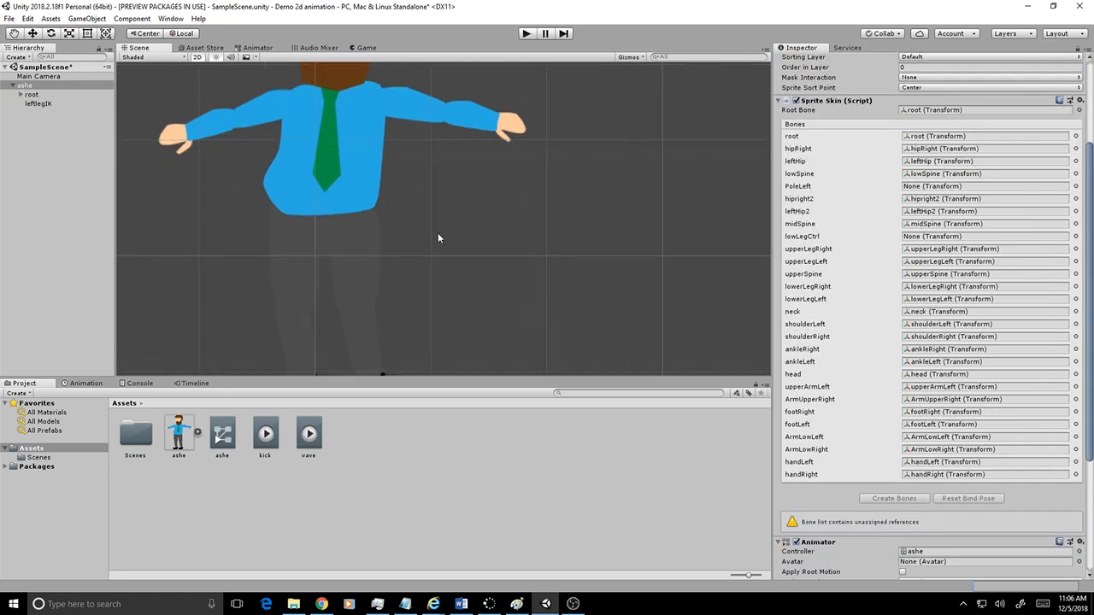
- Delete the root bone object and its hierarchy from under ashe
scroll(308, 224, "down", 1)
scroll(307, 225, "down", 1)
middle_click_drag(308, 225, 368, 259)
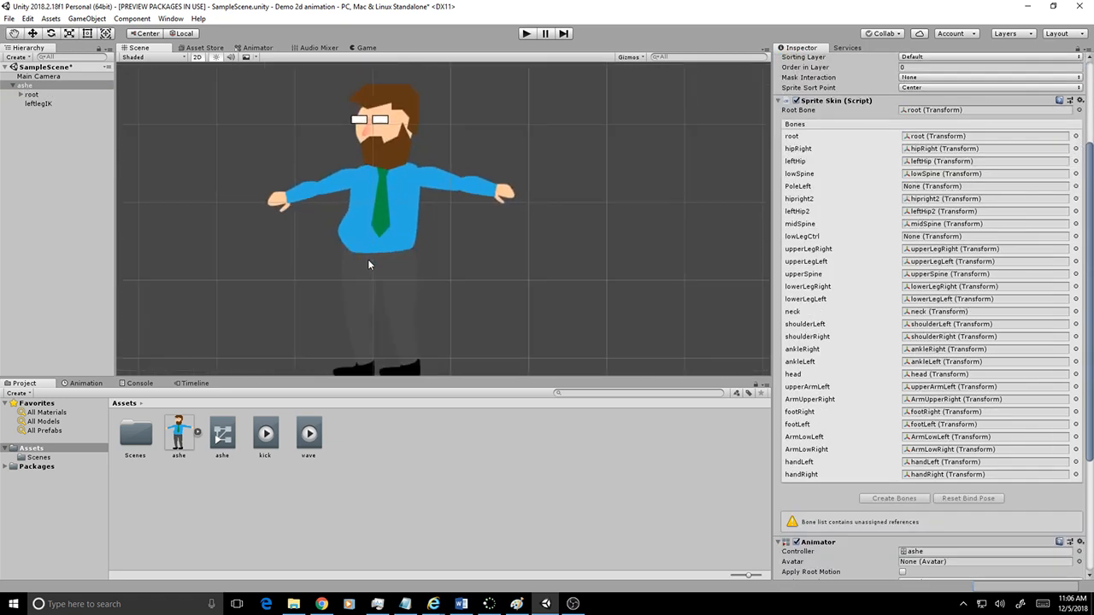
scroll(367, 259, "up", 1)
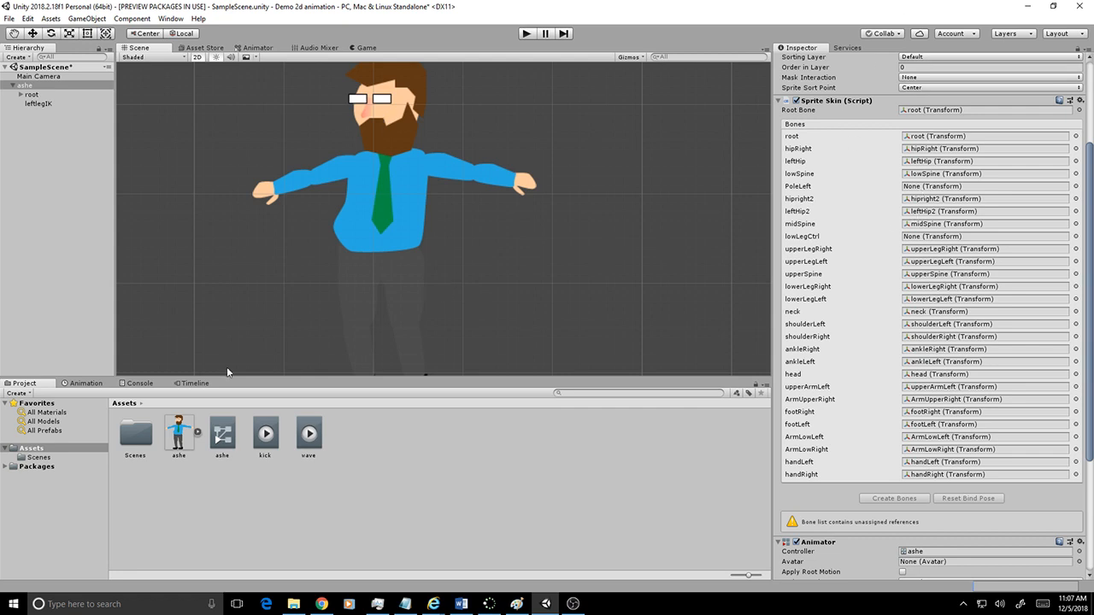
left_click(181, 431)
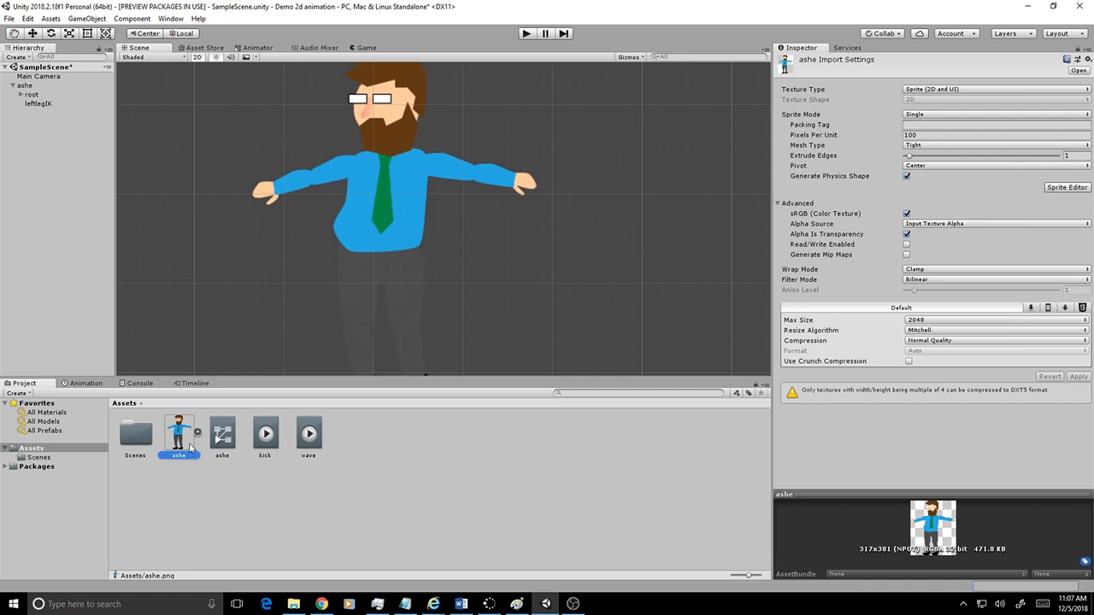
left_click(25, 86)
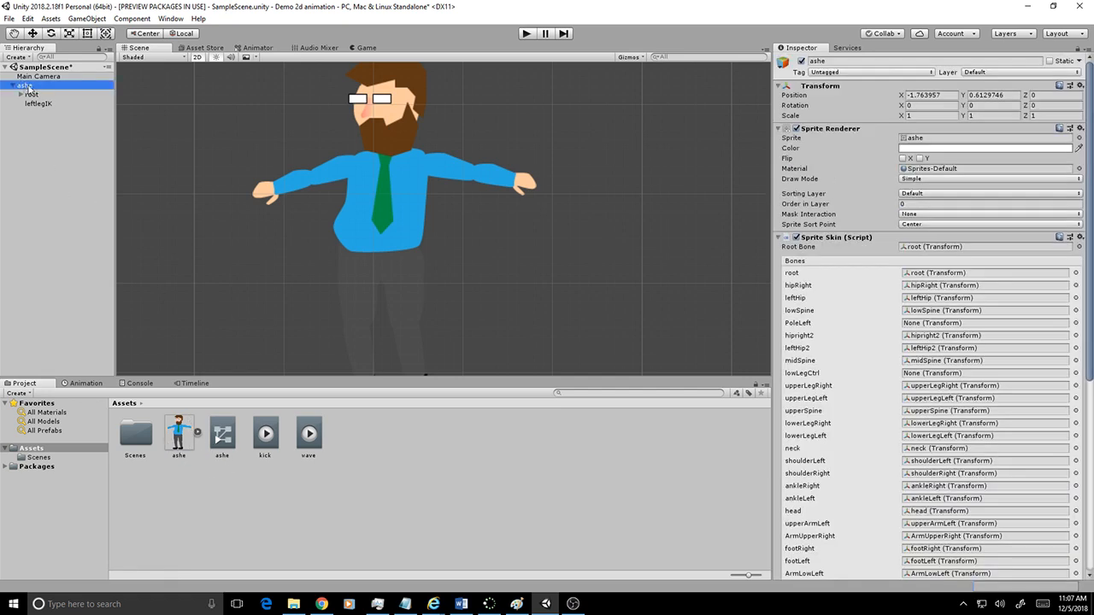
left_click(31, 95)
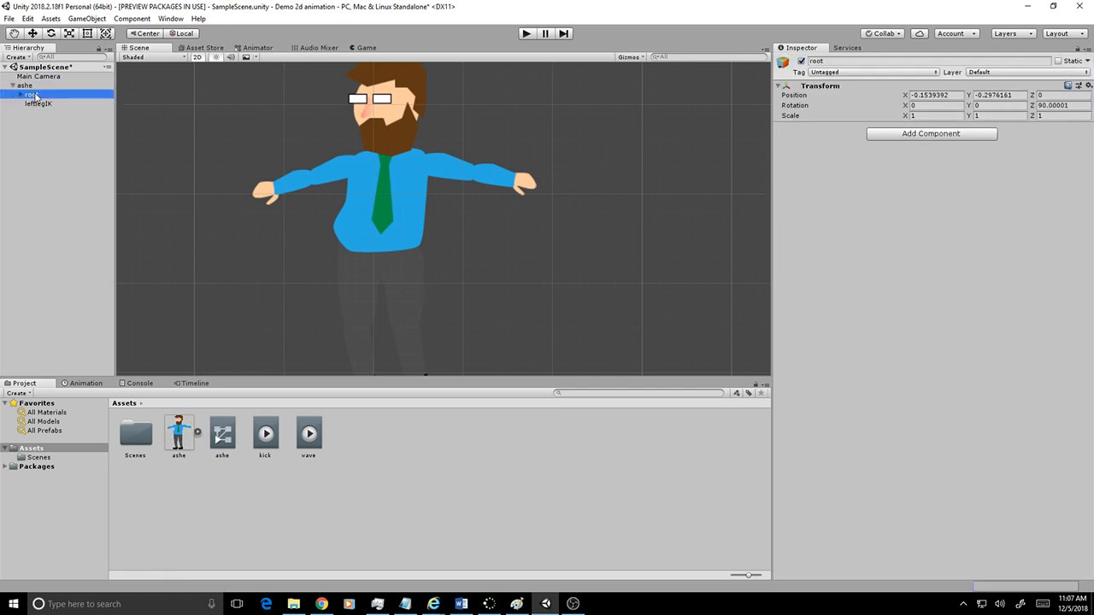
right_click(38, 96)
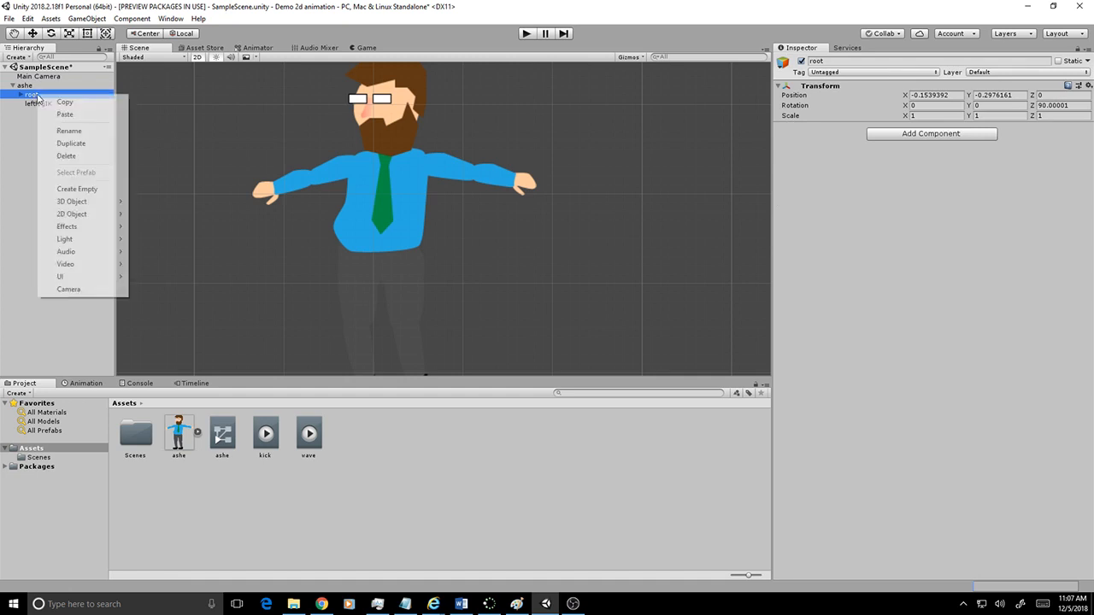
left_click(67, 156)
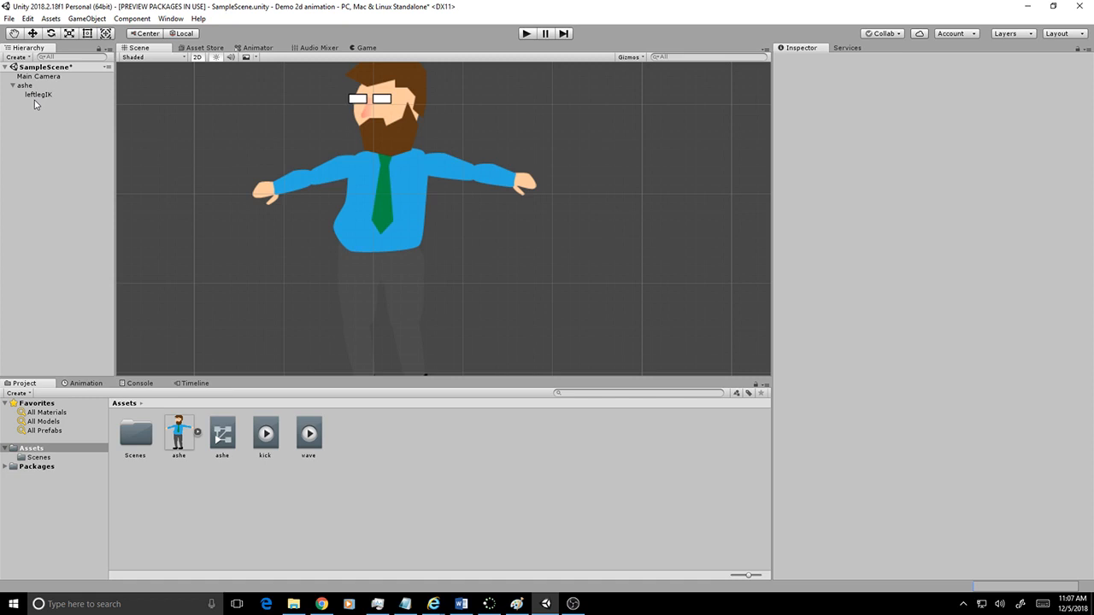
- Inspect the leftlegIK solver's settings and the Sprite Skin bone references of ashe
left_click(38, 96)
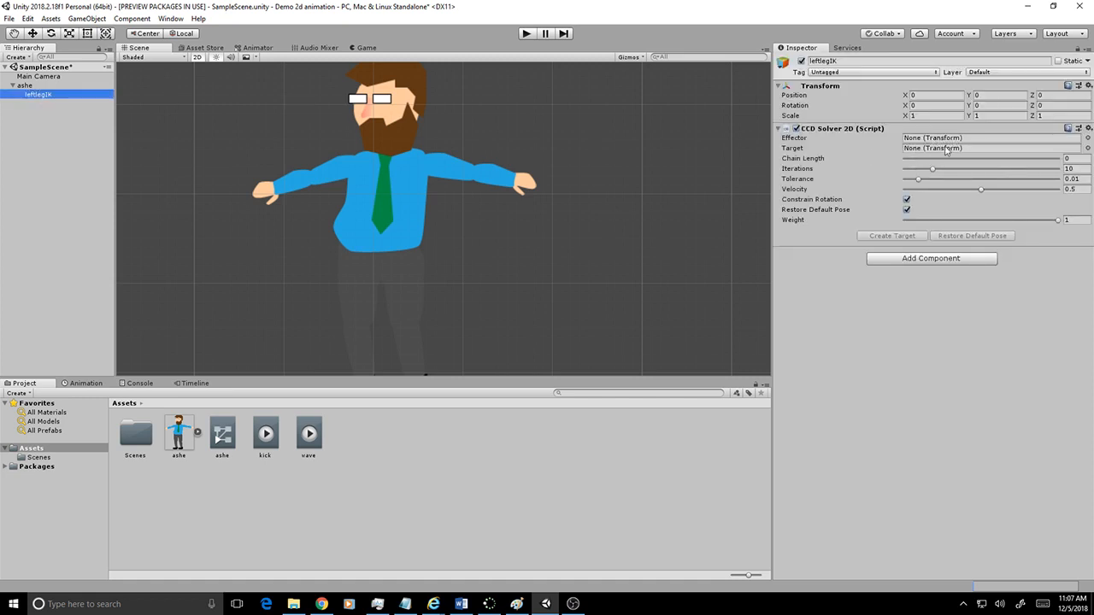
left_click(29, 88)
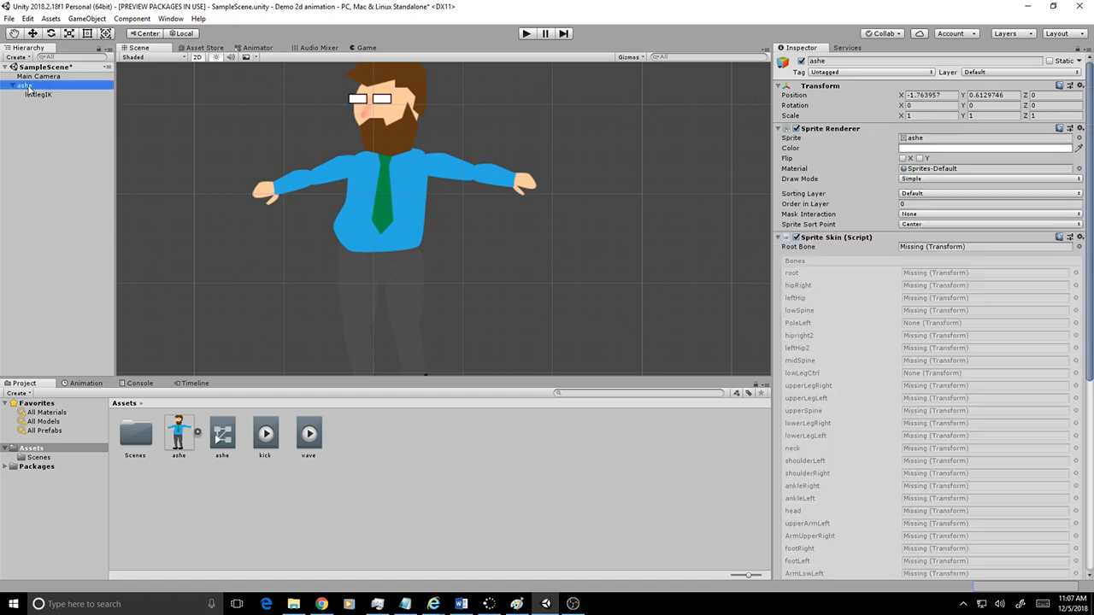
scroll(957, 294, "down", 5)
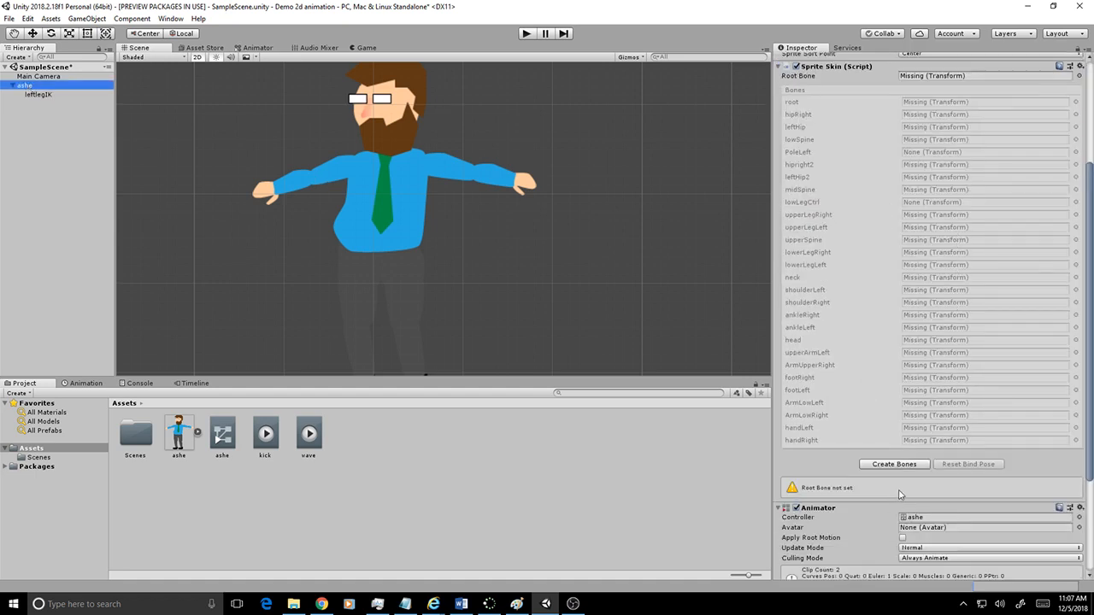
scroll(944, 342, "up", 3)
scroll(943, 342, "up", 1)
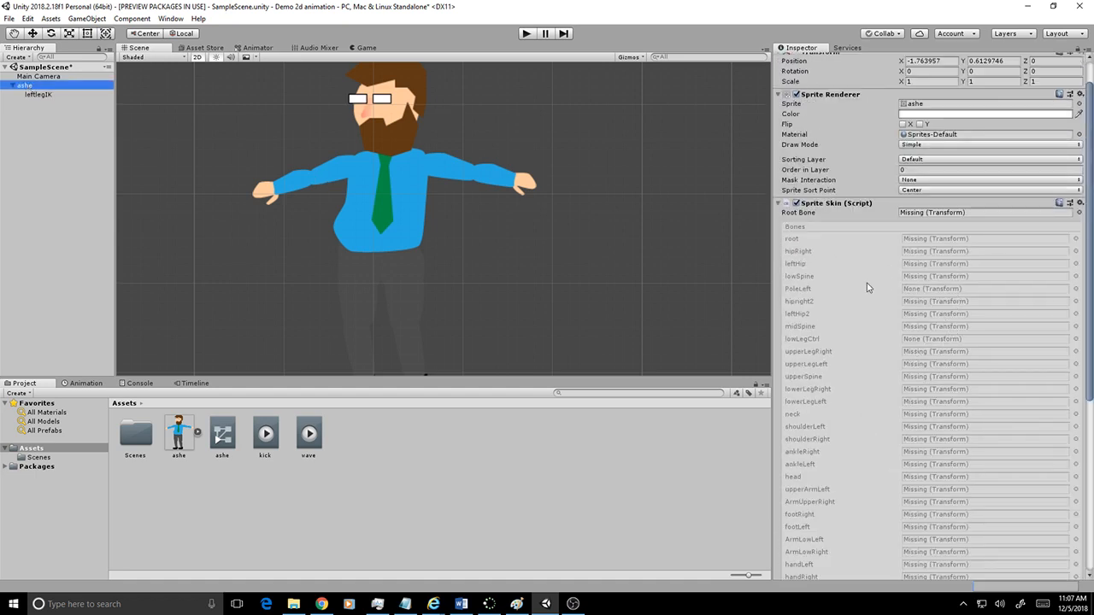
left_click(781, 205)
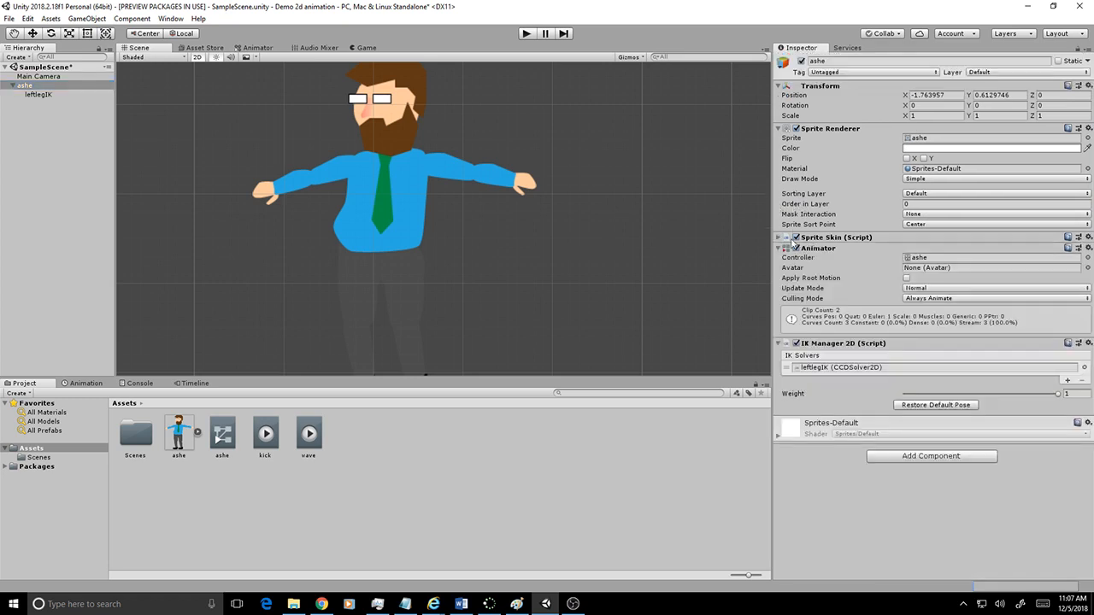
left_click(952, 460)
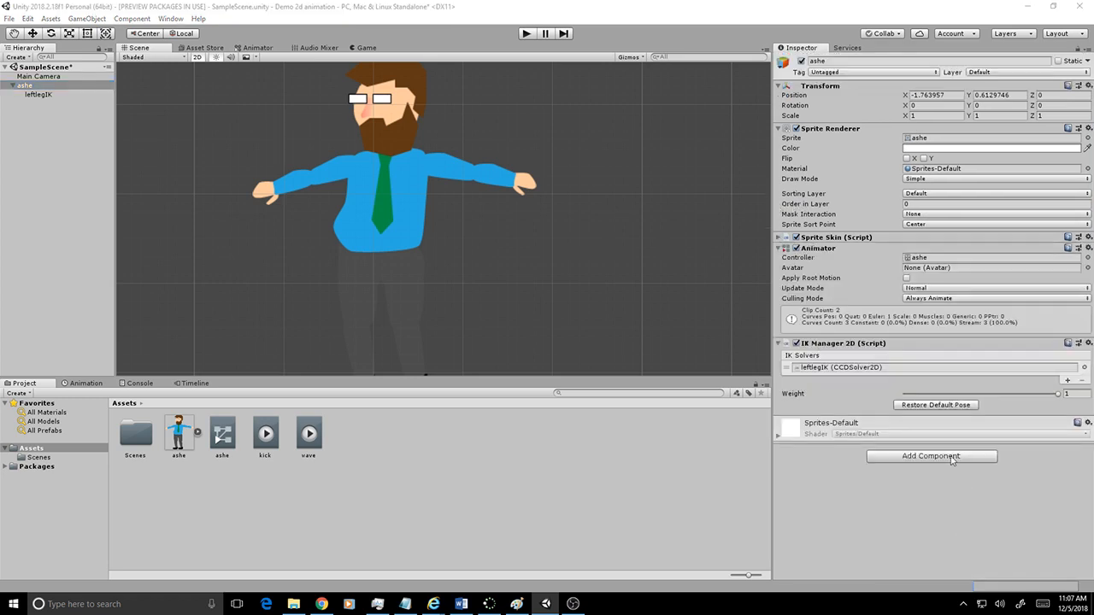
left_click(913, 458)
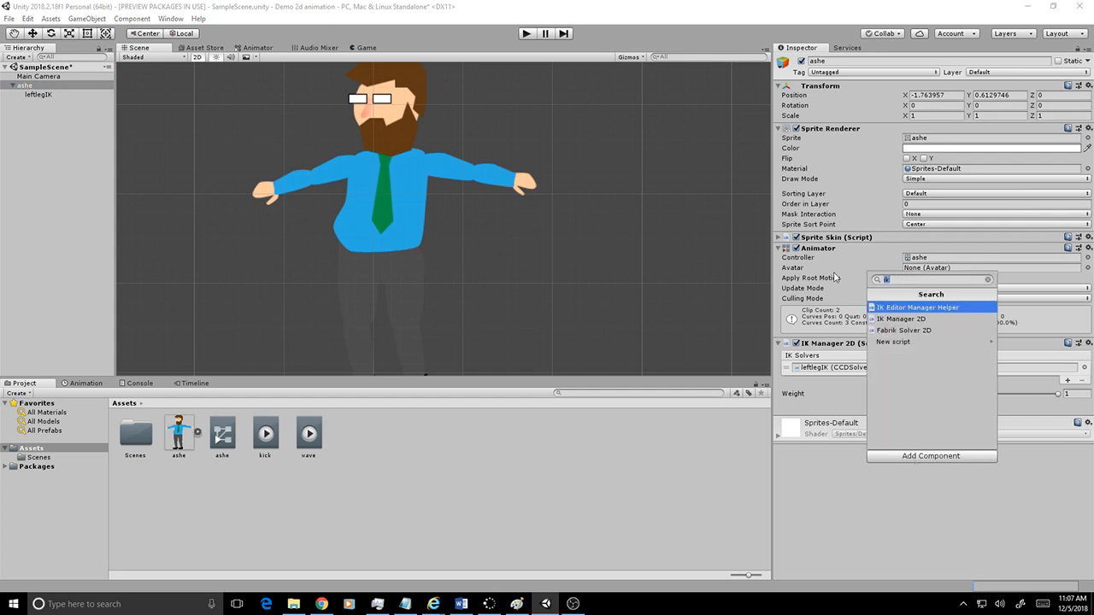
type("sprite")
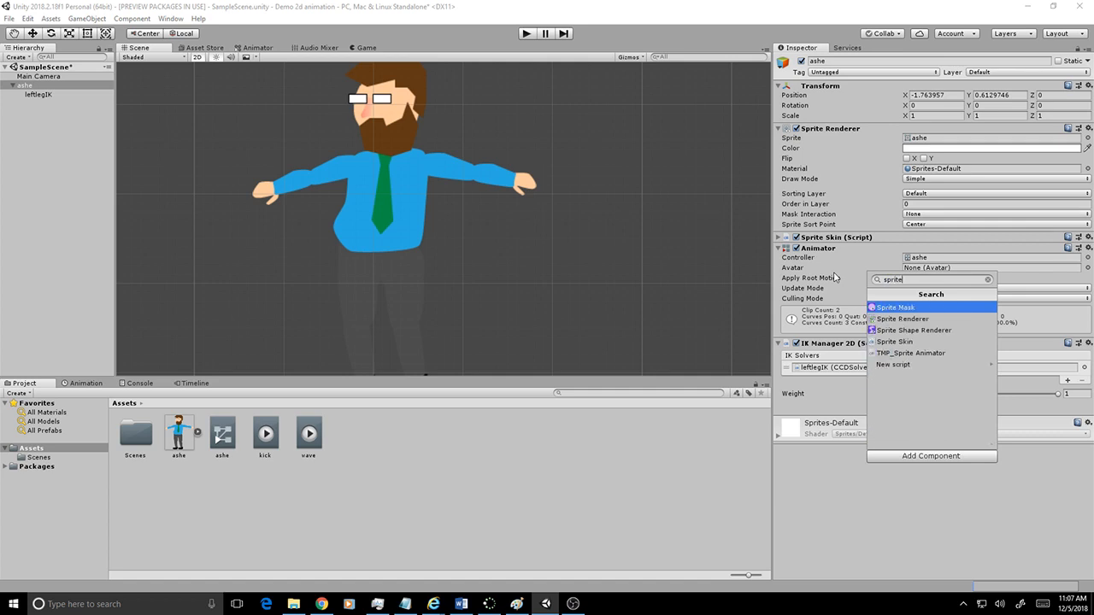
left_click(1060, 519)
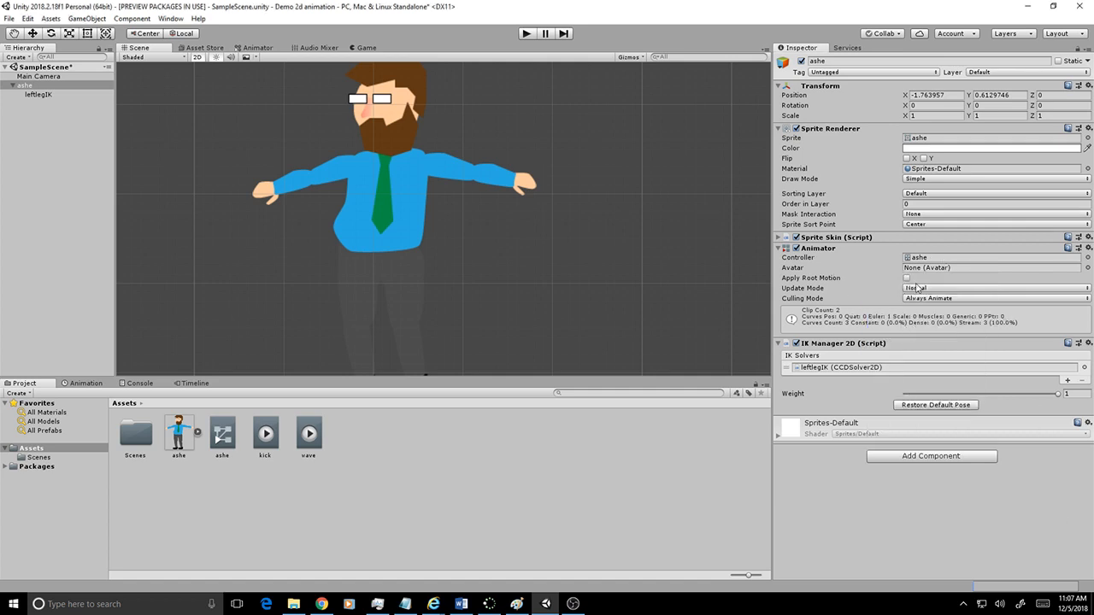
- Recreate the bone hierarchy of ashe from its Sprite Skin component
left_click(777, 237)
scroll(961, 297, "down", 5)
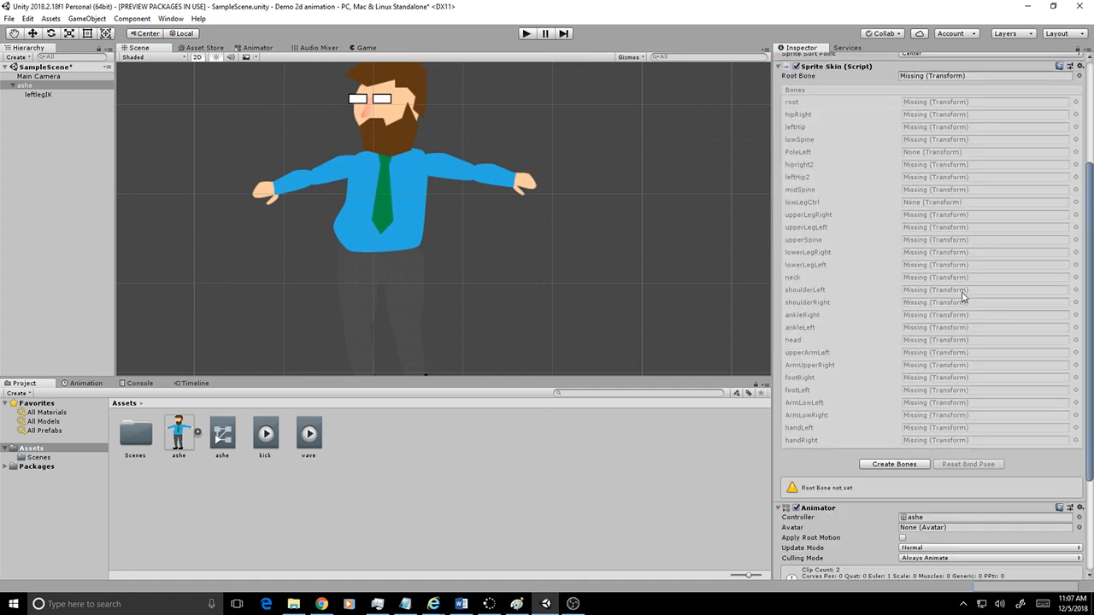
left_click(892, 466)
middle_click_drag(473, 282, 502, 221)
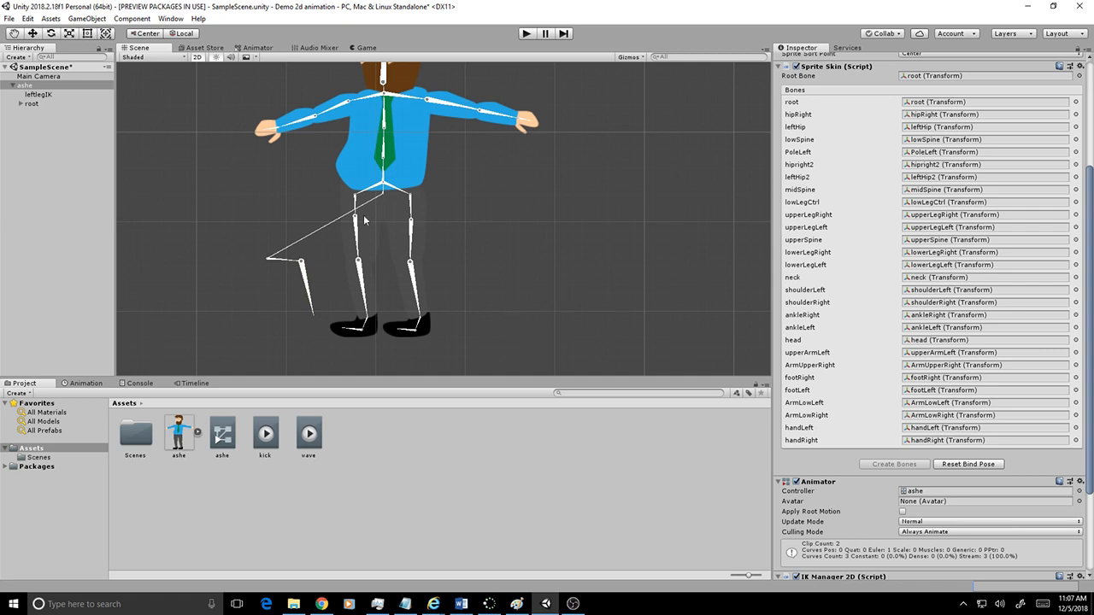
- Rotate the handRight bone to about 3.5° as a test of the new skeleton and collapse the root hierarchy
left_click(530, 125)
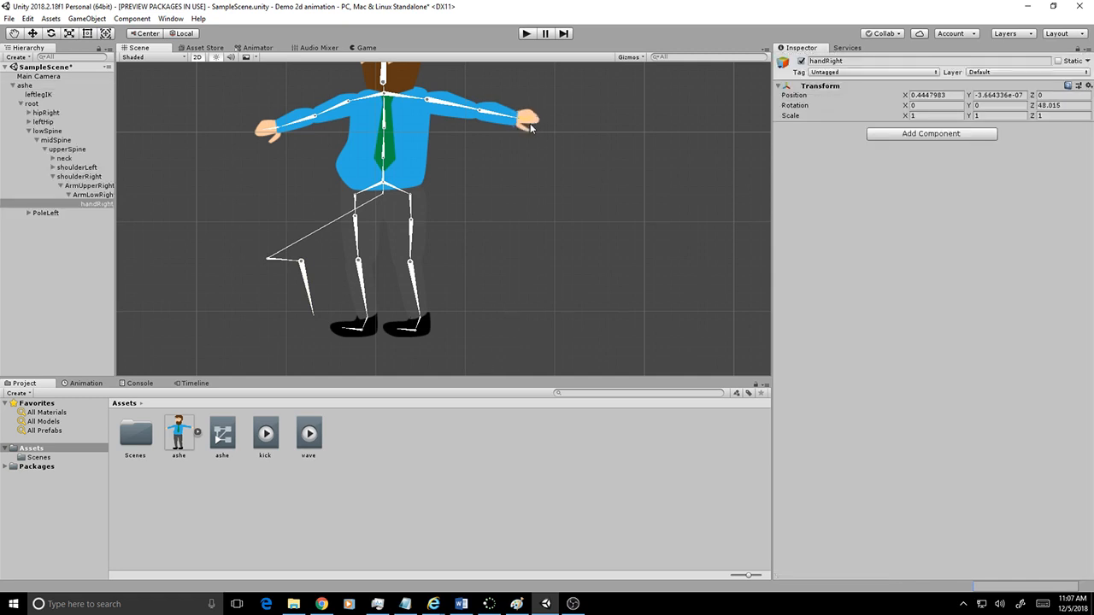
left_click_drag(531, 128, 531, 126)
left_click(29, 131)
left_click(21, 103)
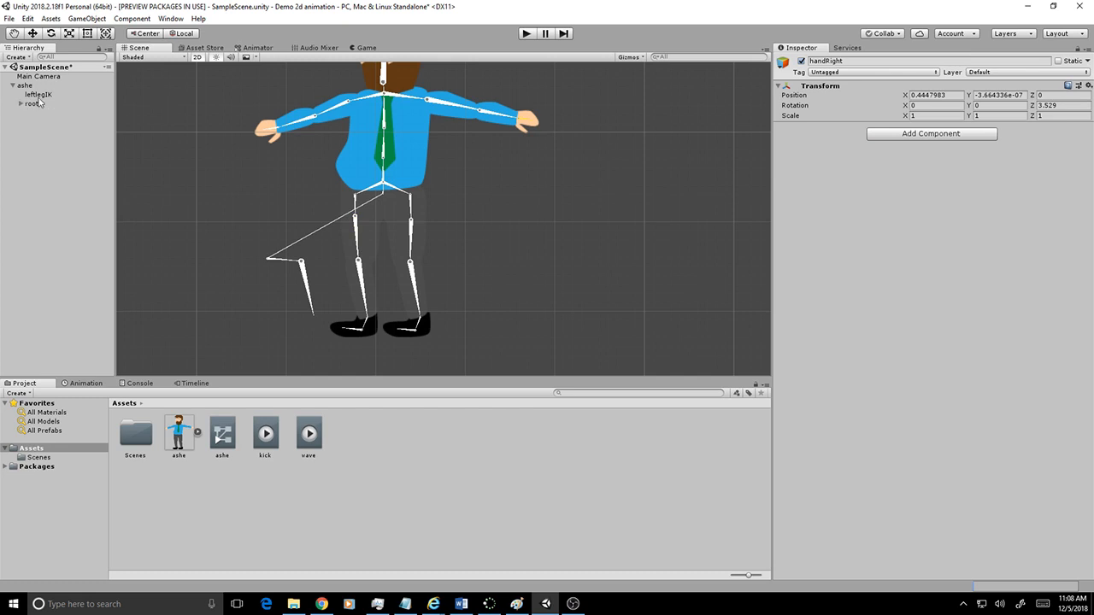
- Assign lowerLegLeft as the effector of leftlegIK's CCD Solver 2D
left_click(37, 94)
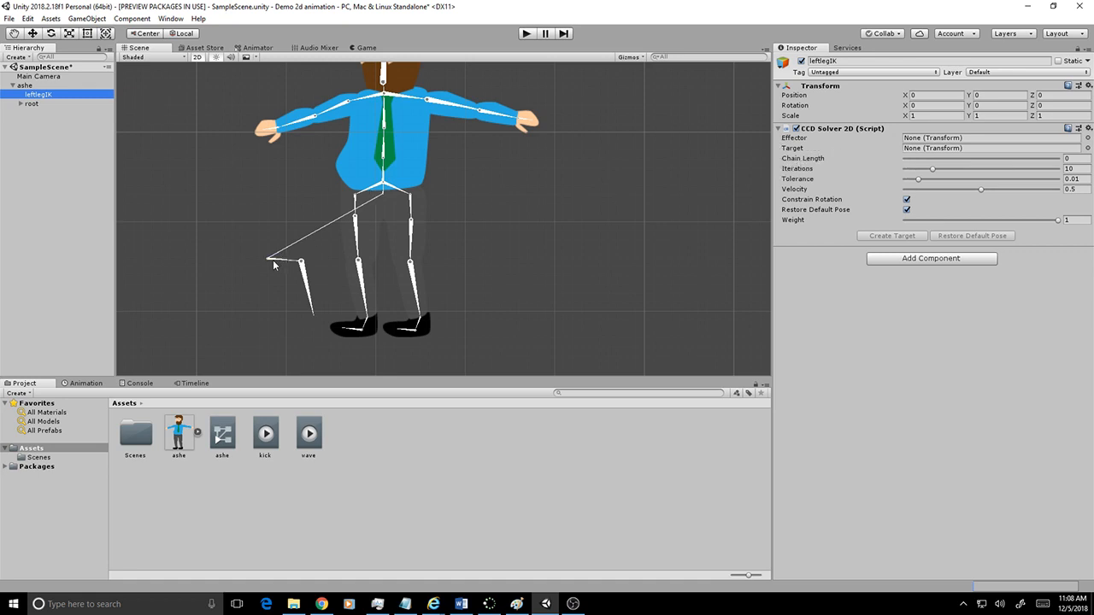
left_click(1088, 138)
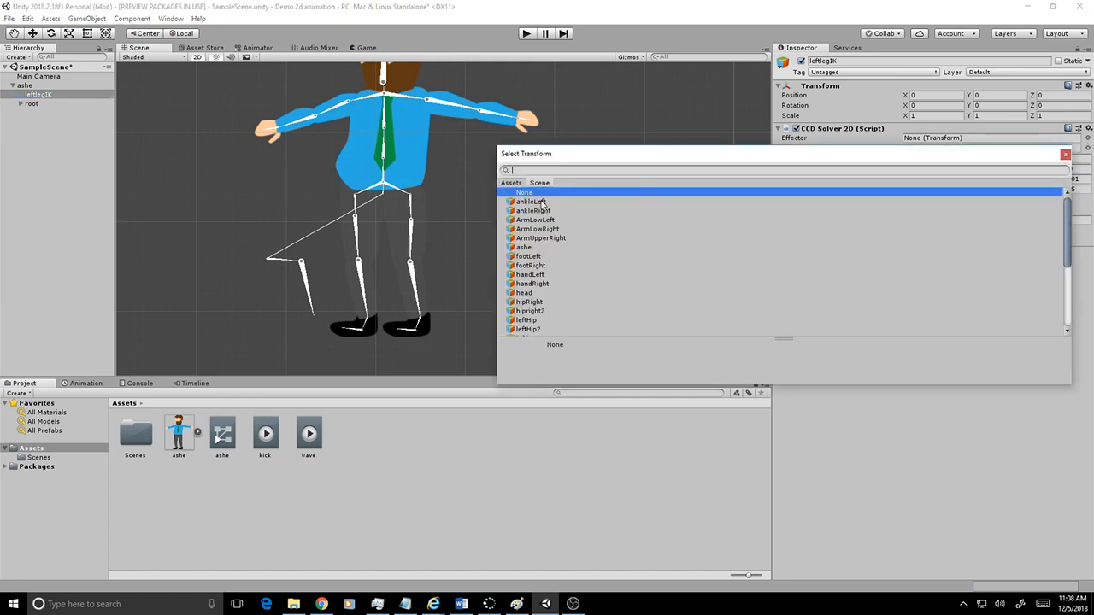
scroll(552, 239, "down", 4)
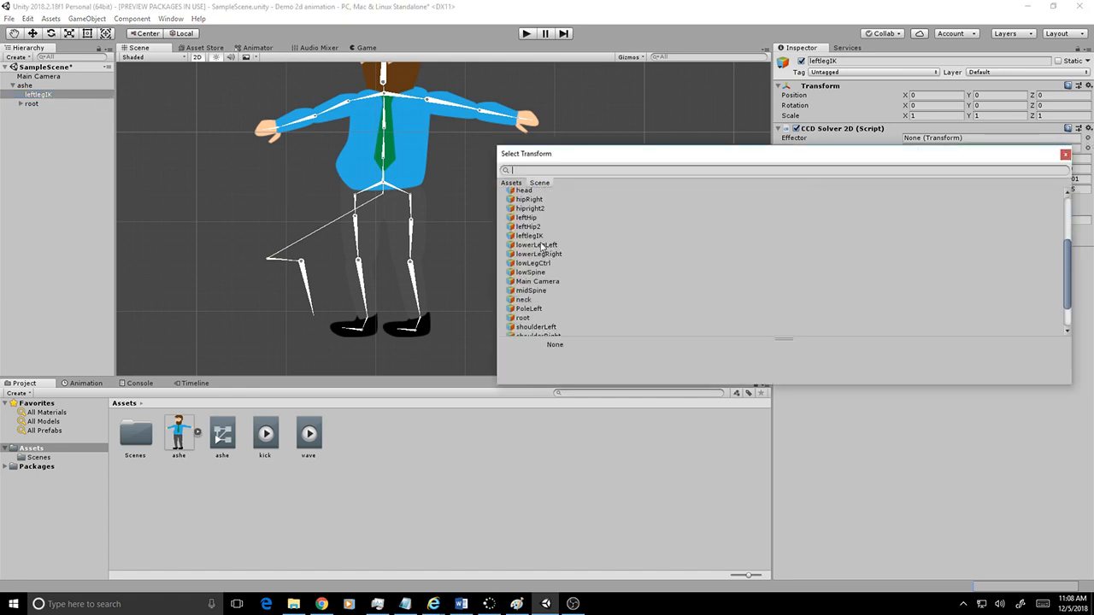
left_click(541, 245)
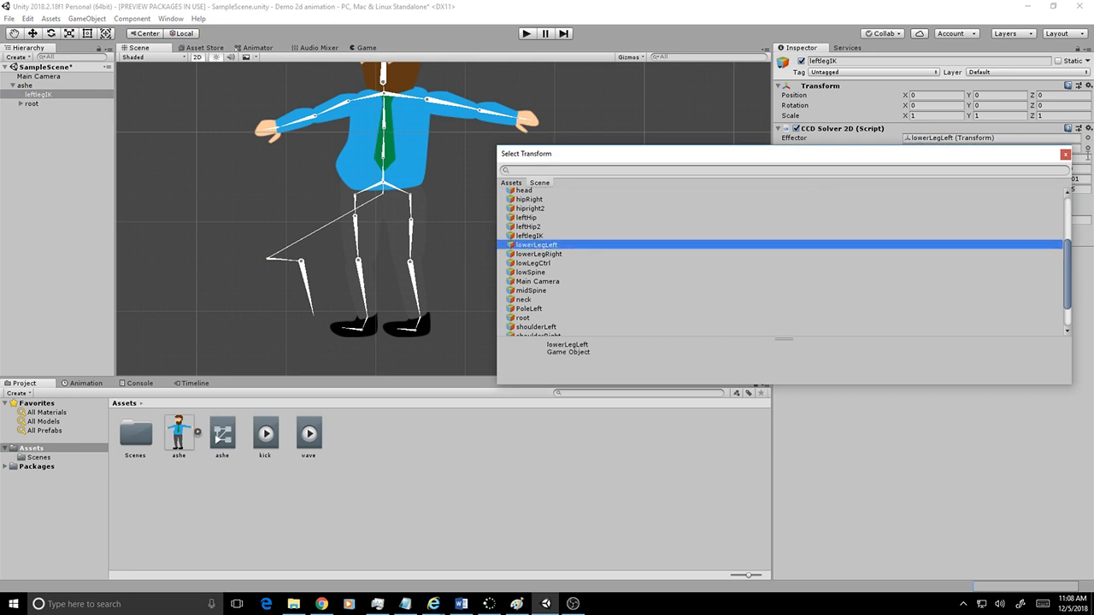
left_click(1064, 156)
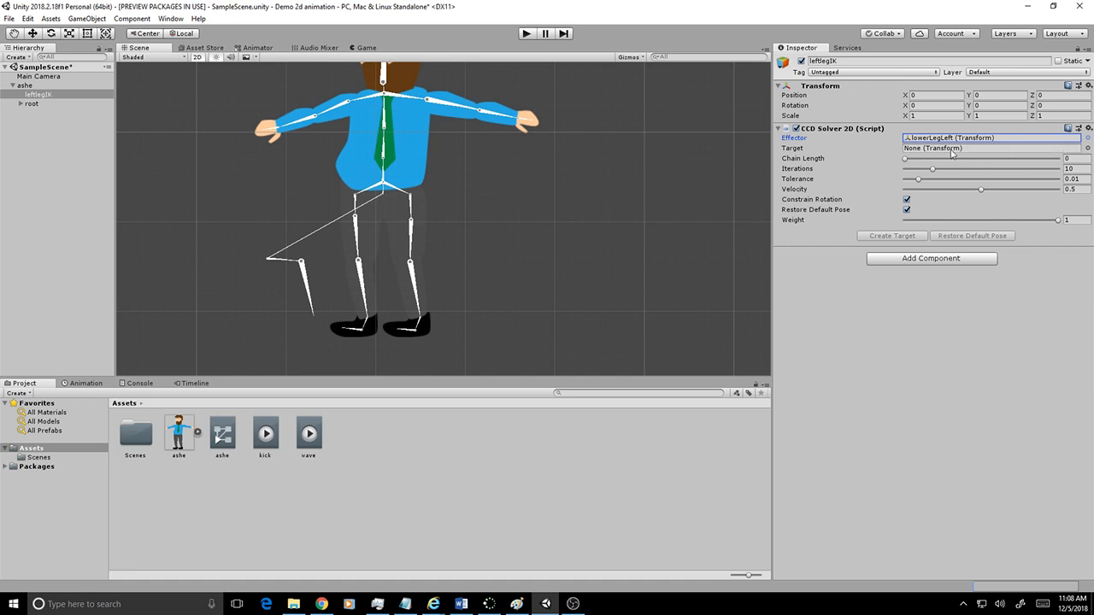
- Assign lowLegCtrl as the target of leftlegIK's CCD Solver 2D
left_click(1088, 149)
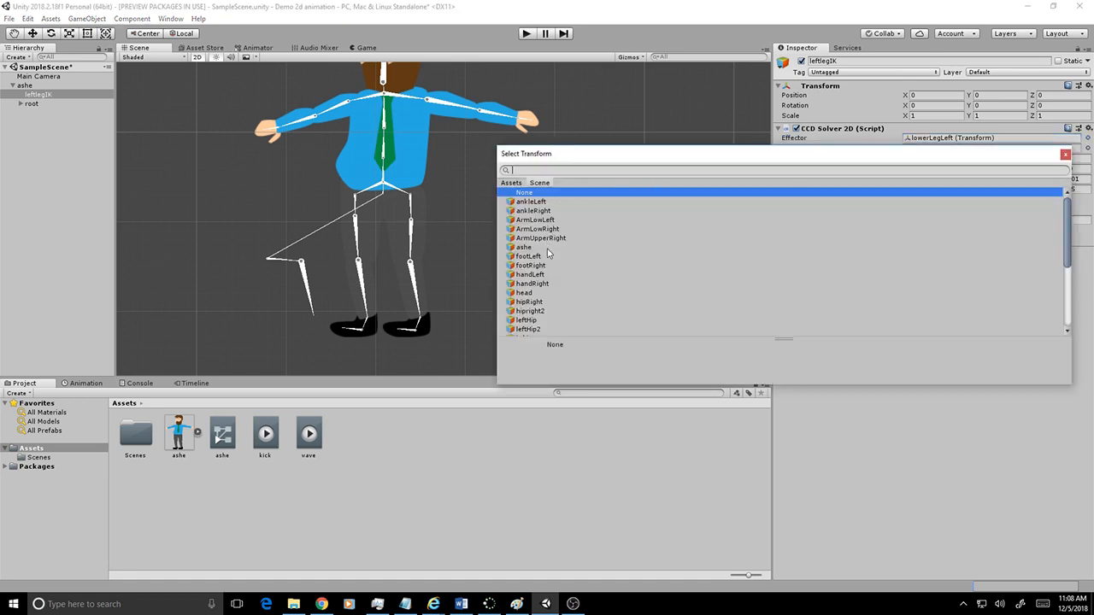
scroll(544, 235, "down", 3)
scroll(547, 293, "down", 2)
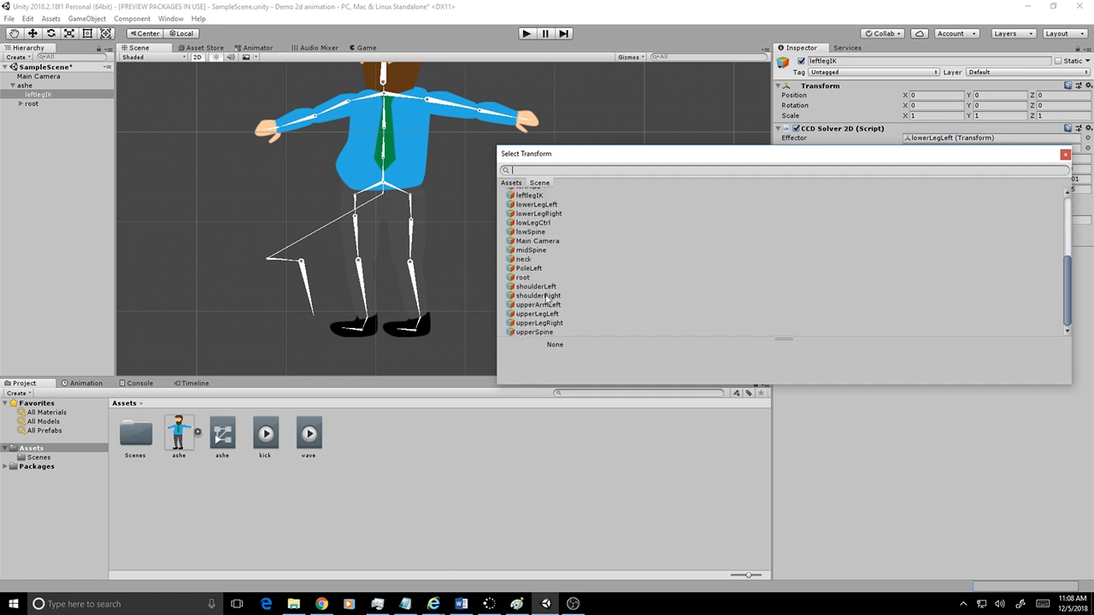
left_click(543, 224)
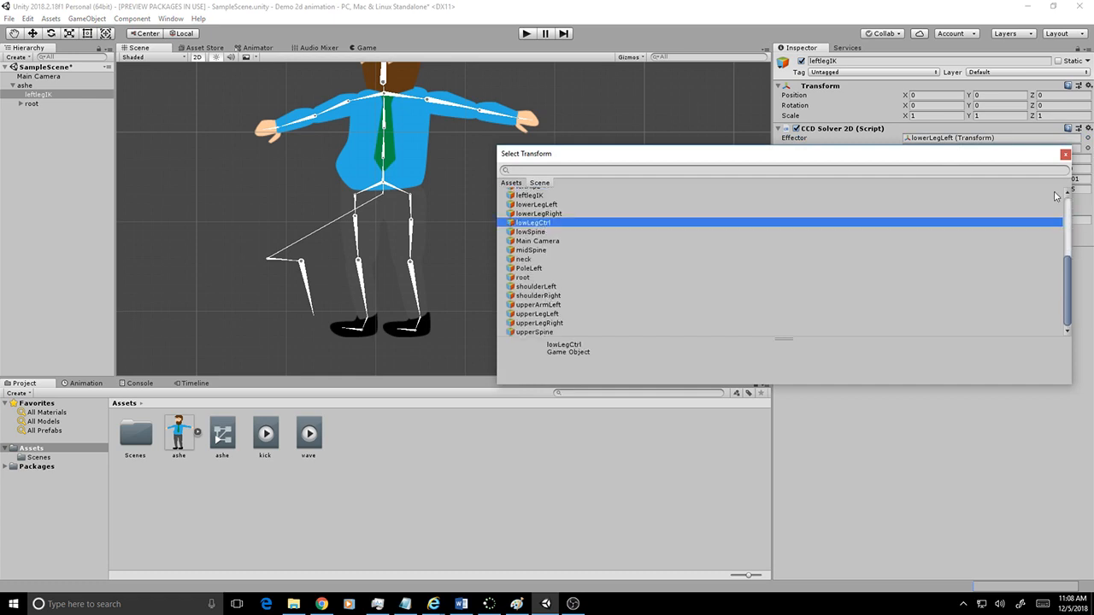
left_click(1065, 156)
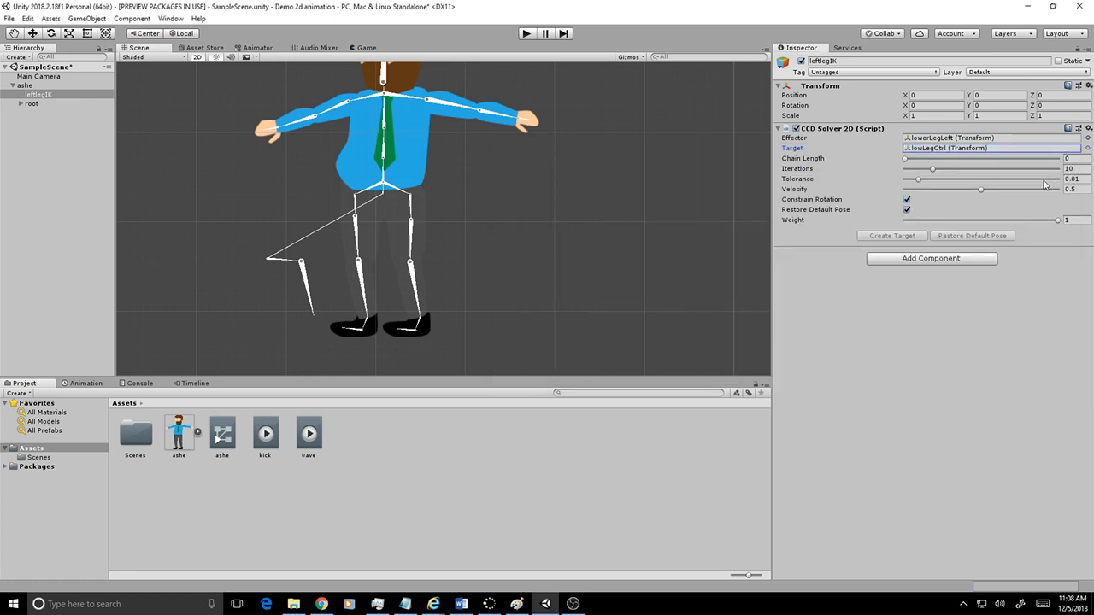
- Set the chain length of leftlegIK's CCD Solver 2D to 3
left_click(905, 161)
left_click_drag(908, 162, 924, 166)
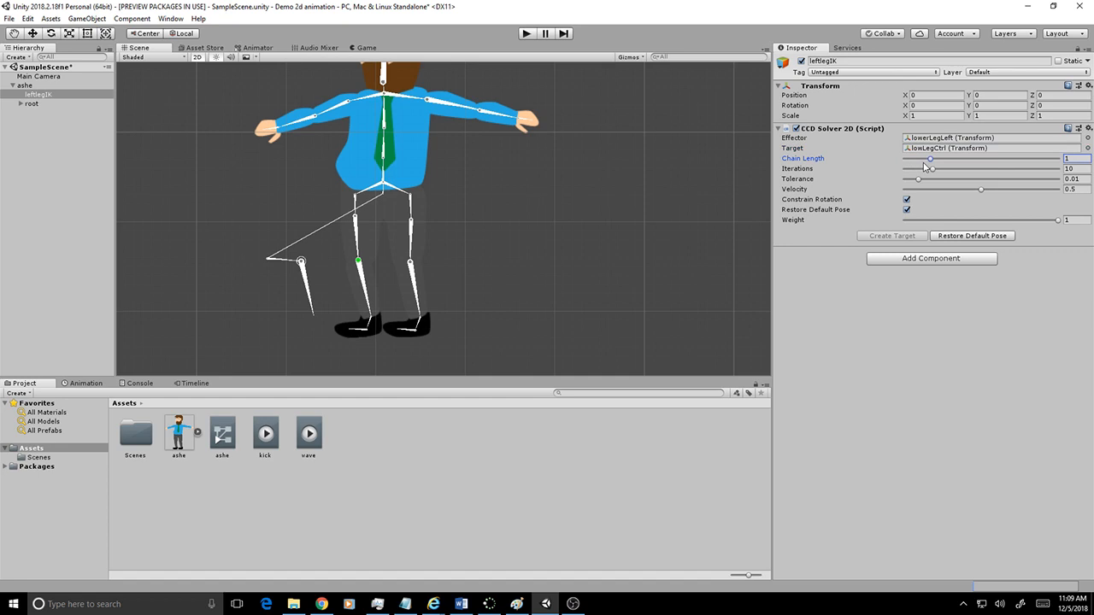
left_click_drag(938, 170, 975, 176)
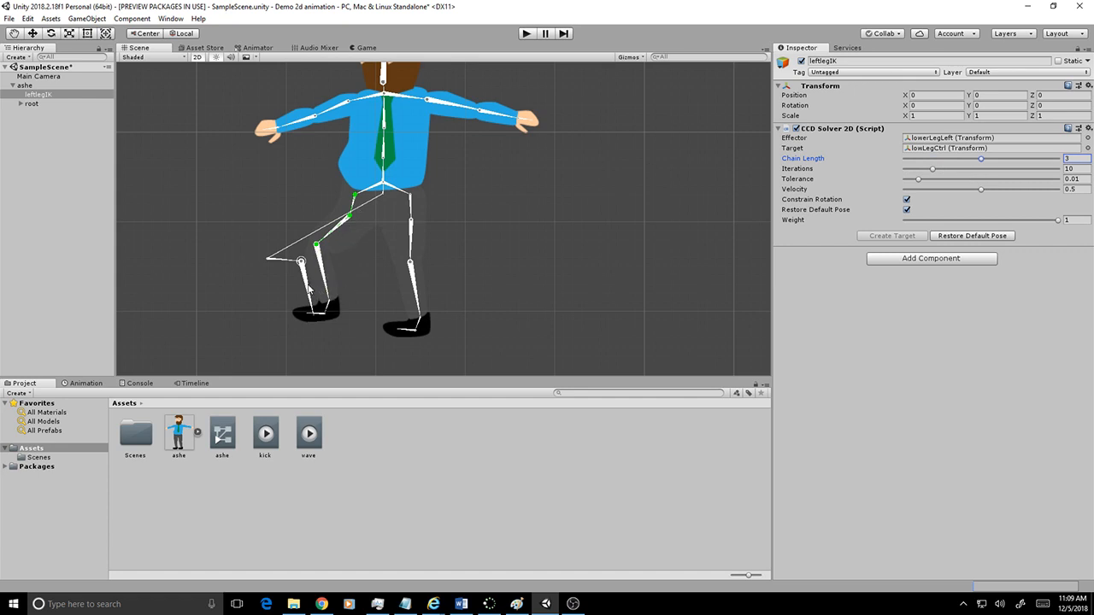
- Pose the left leg through the lowLegCtrl bone, moving it to about X 0.41, Y -0.28 and rotating it to about -69°
left_click_drag(325, 279, 329, 306)
left_click_drag(293, 261, 334, 313)
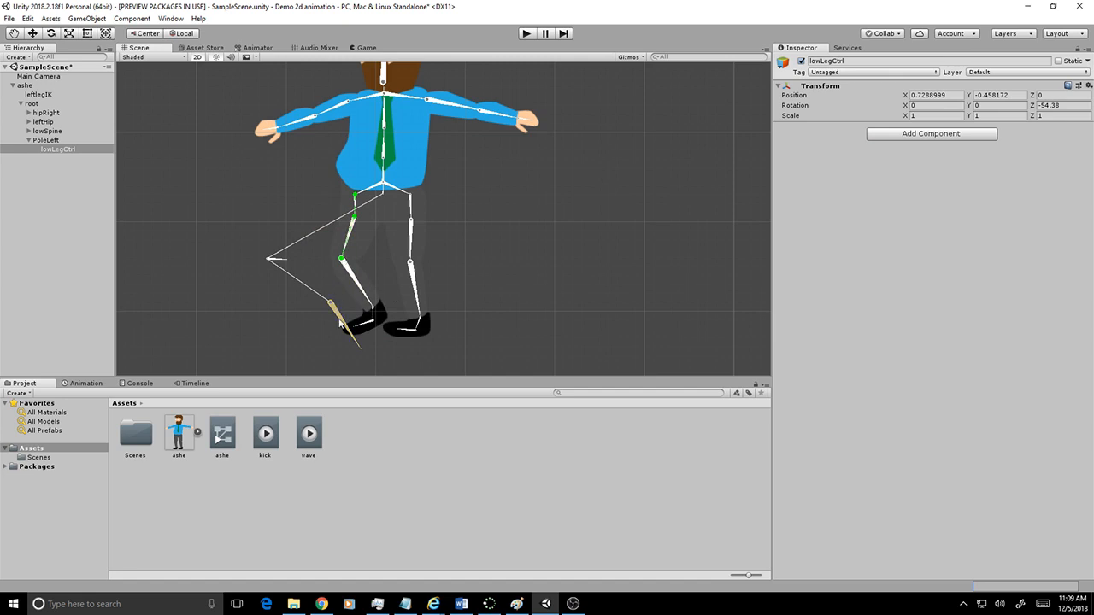
mouse_move(343, 321)
left_mouse_down()
mouse_move(287, 295)
mouse_move(306, 325)
mouse_move(363, 323)
mouse_move(337, 333)
mouse_move(327, 335)
mouse_move(359, 323)
mouse_move(332, 307)
mouse_move(318, 323)
mouse_move(355, 294)
mouse_move(305, 329)
mouse_move(350, 283)
mouse_move(286, 321)
mouse_move(352, 285)
mouse_move(333, 305)
left_mouse_up()
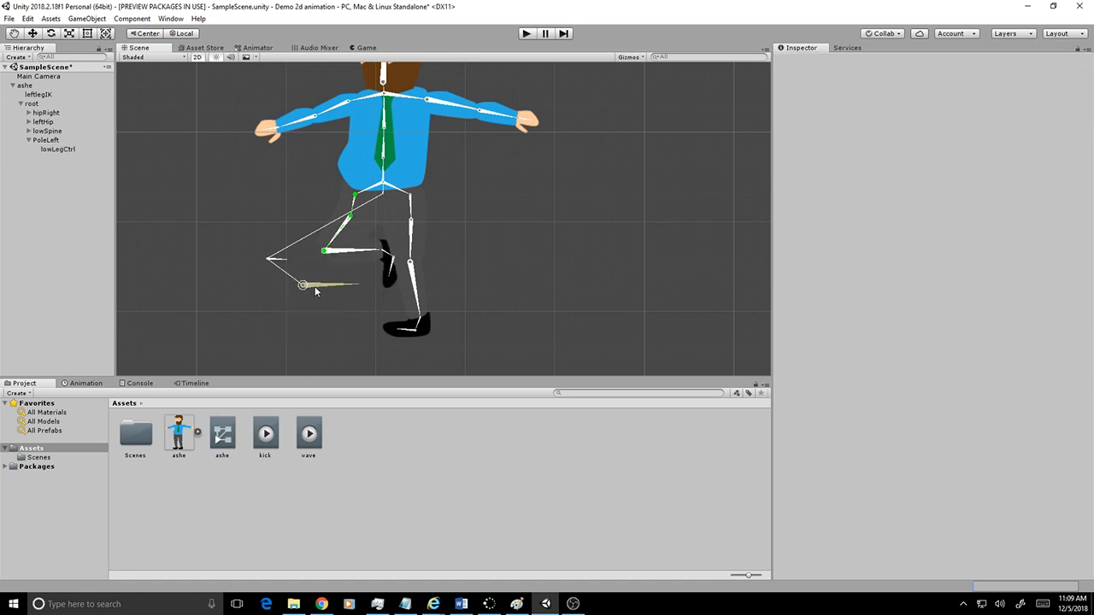
left_click(315, 289)
left_click(349, 251)
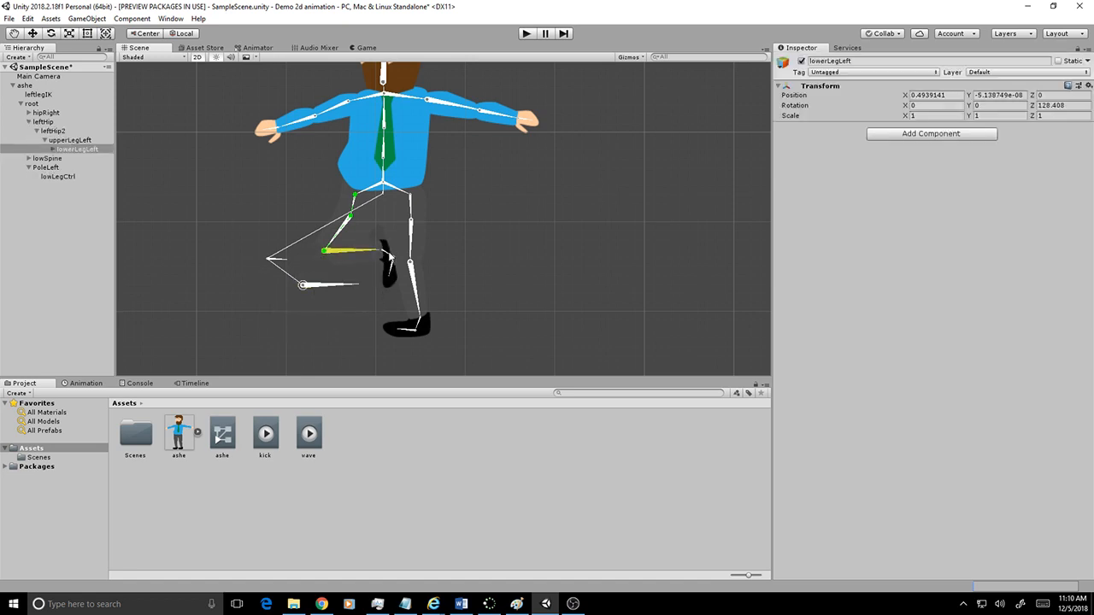
left_click_drag(330, 289, 311, 308)
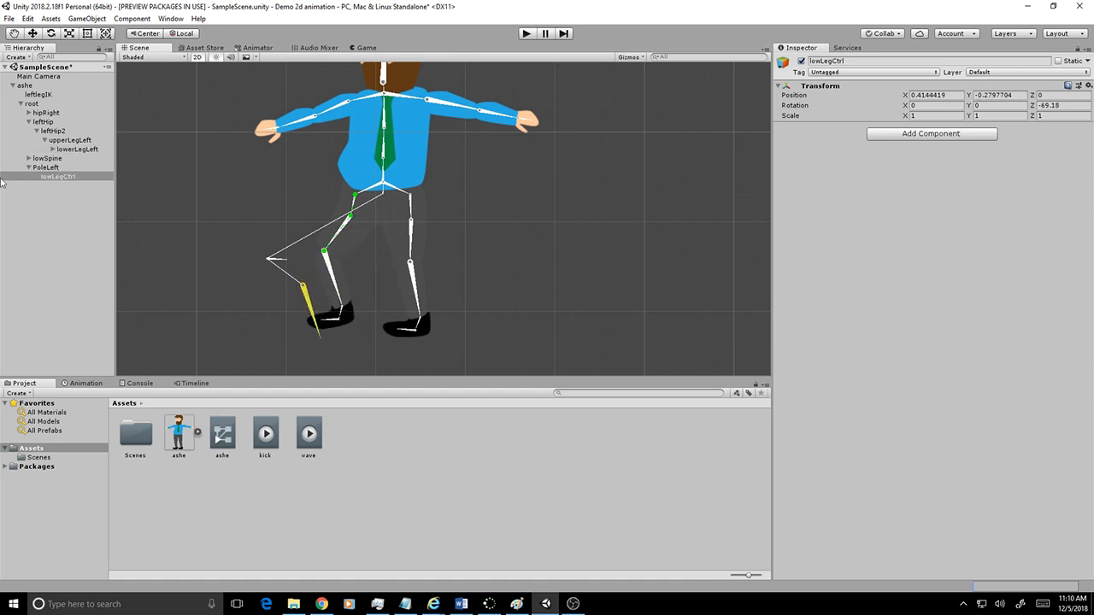
- Change the effector of leftlegIK's CCD Solver 2D to ankleLeft
left_click(40, 175)
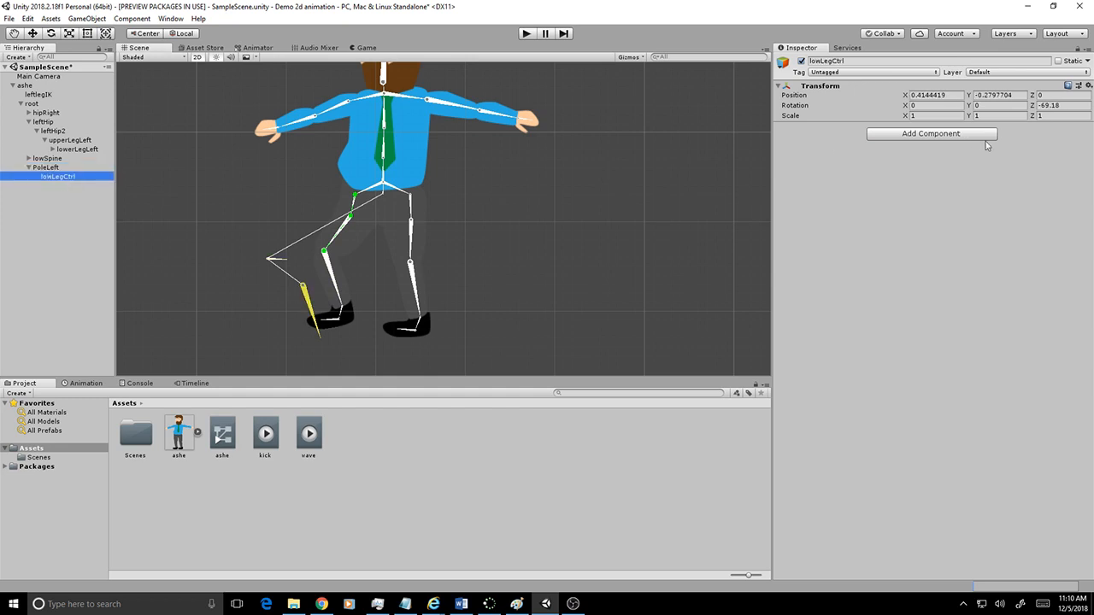
left_click(46, 168)
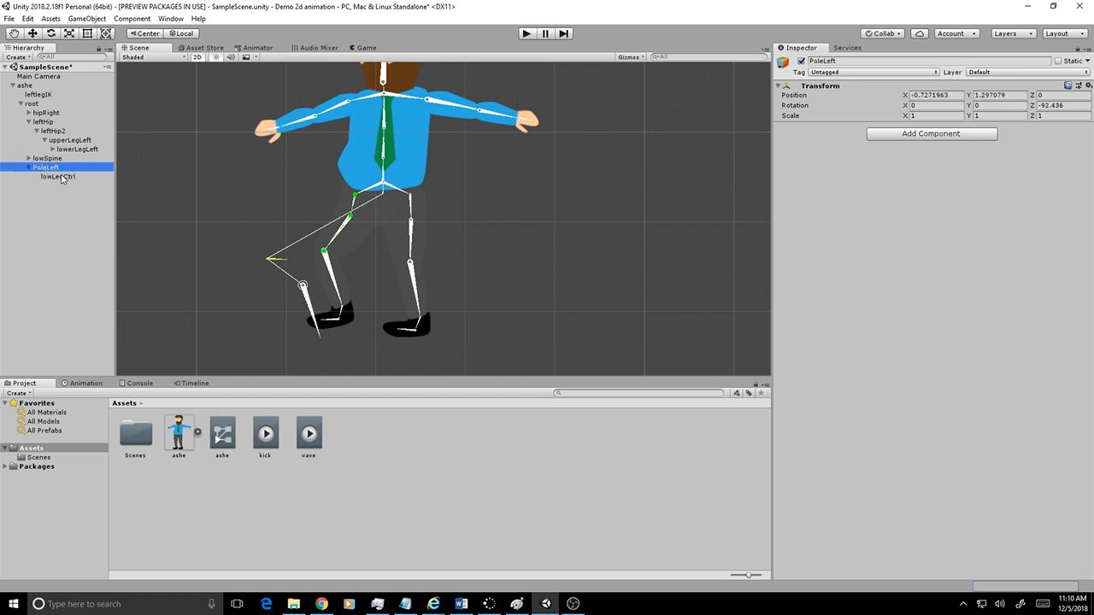
left_click(61, 177)
left_click(39, 95)
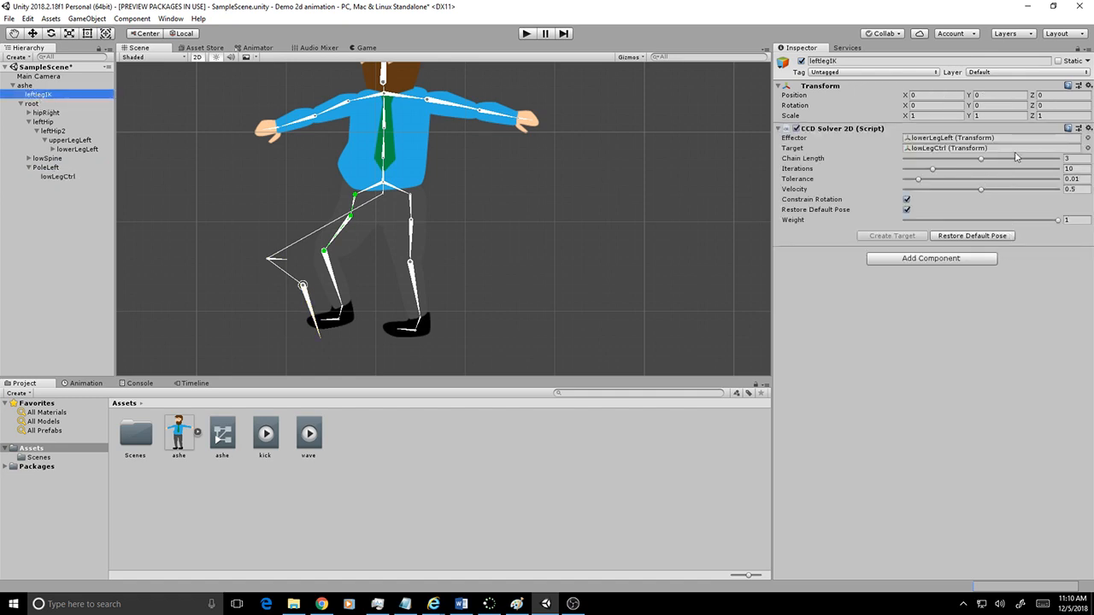
left_click(1086, 138)
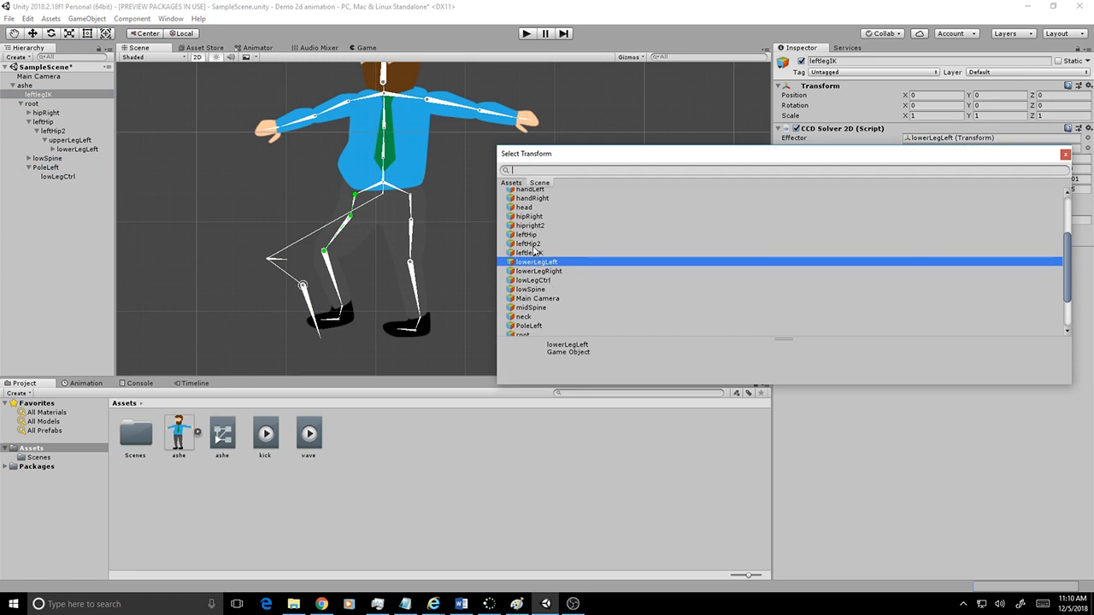
scroll(534, 249, "up", 4)
scroll(536, 240, "up", 1)
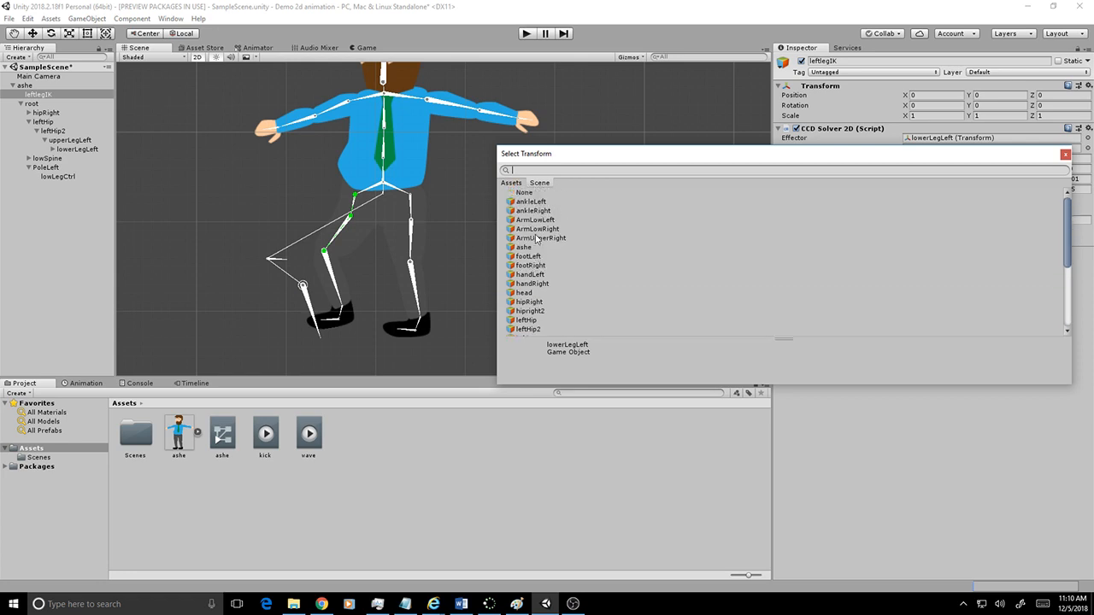
left_click(534, 202)
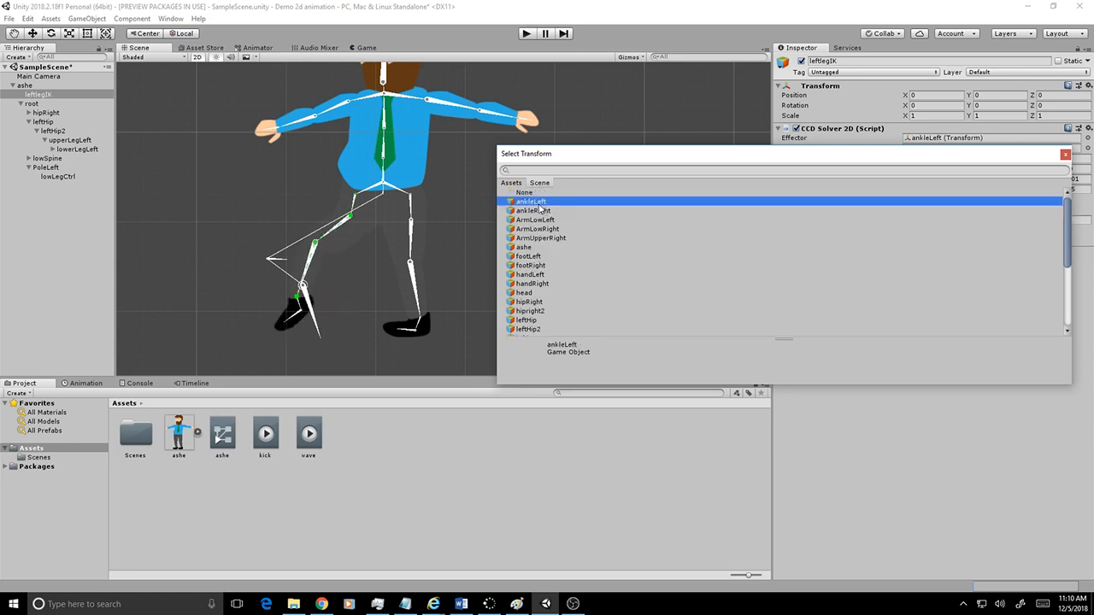
left_click(1064, 155)
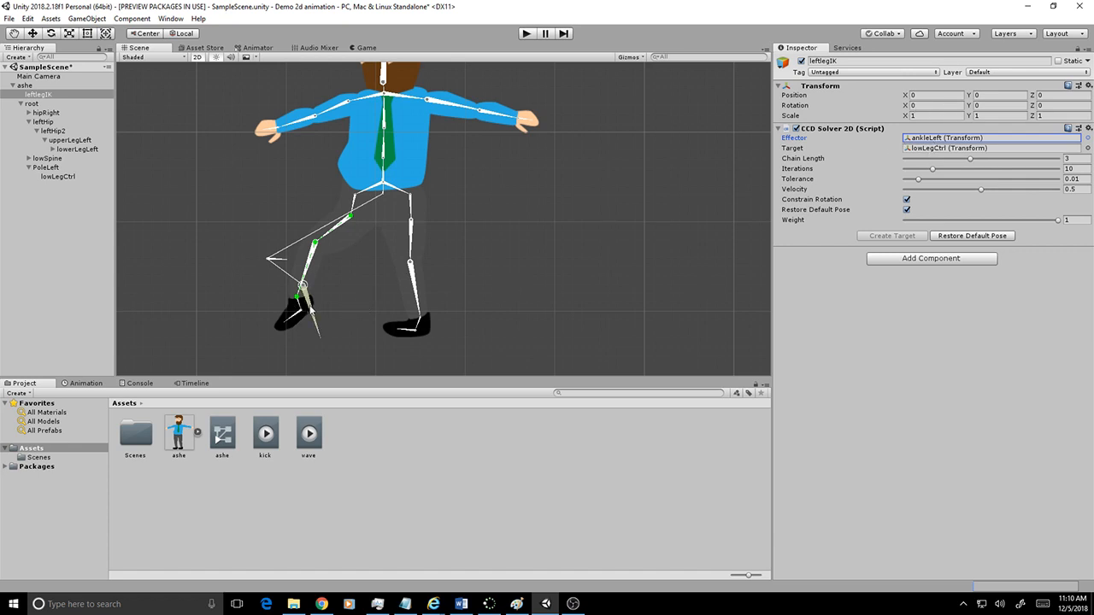
- Try a leg pose by moving PoleLeft to about X 0.01, Y 1.69 and lowLegCtrl to about X 1.29, Y -1.07
left_click(292, 312)
left_click_drag(292, 311, 348, 308)
left_click_drag(268, 260, 231, 199)
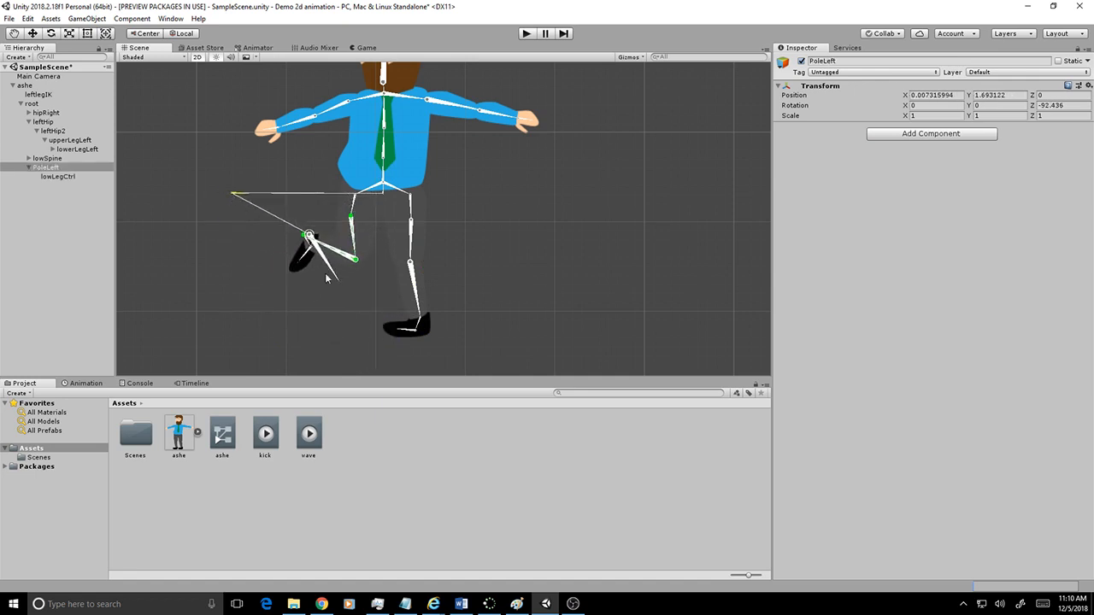
left_click(324, 263)
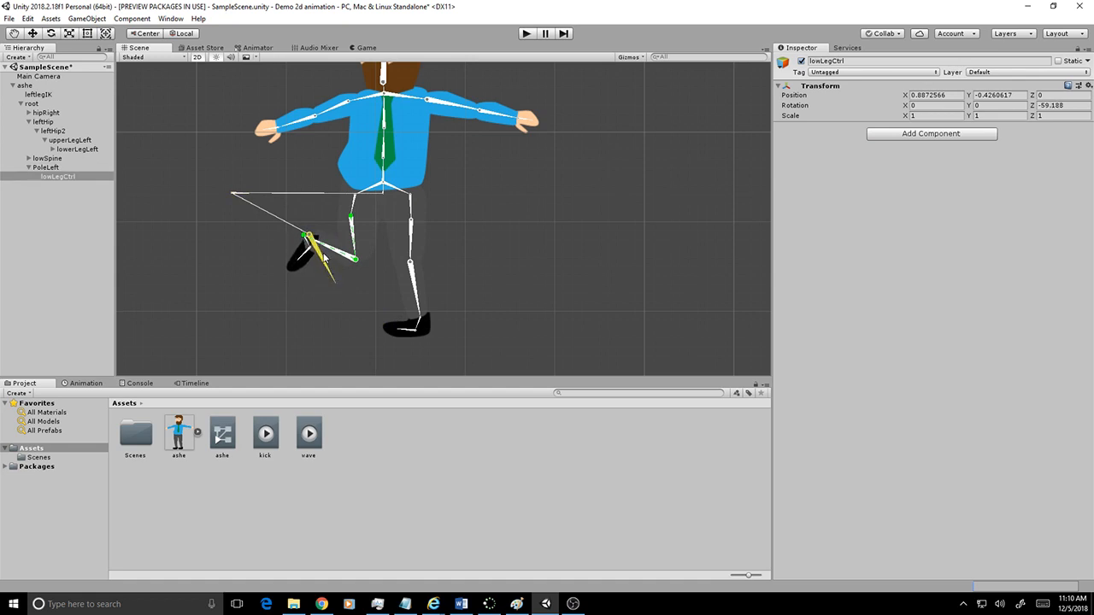
left_click_drag(318, 252, 348, 304)
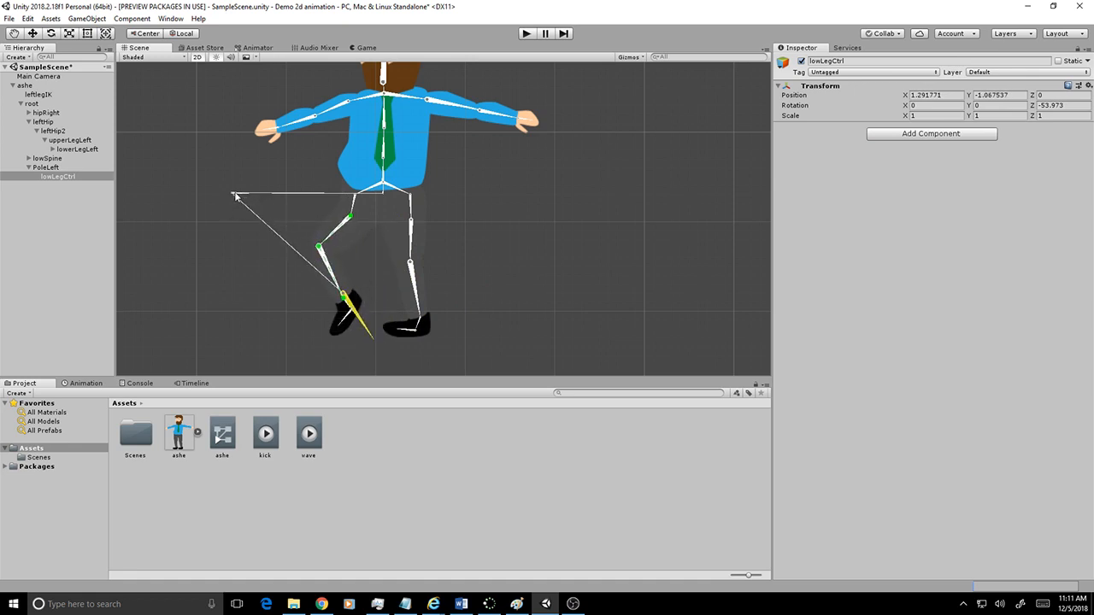
- Lower the PoleLeft bone and raise lowLegCtrl to about X 1.17, Y -0.02, rotated to about -49°, so the left knee bends
left_click_drag(236, 196, 240, 268)
scroll(430, 323, "down", 2)
middle_click_drag(398, 339, 393, 277)
left_click_drag(346, 312, 352, 212)
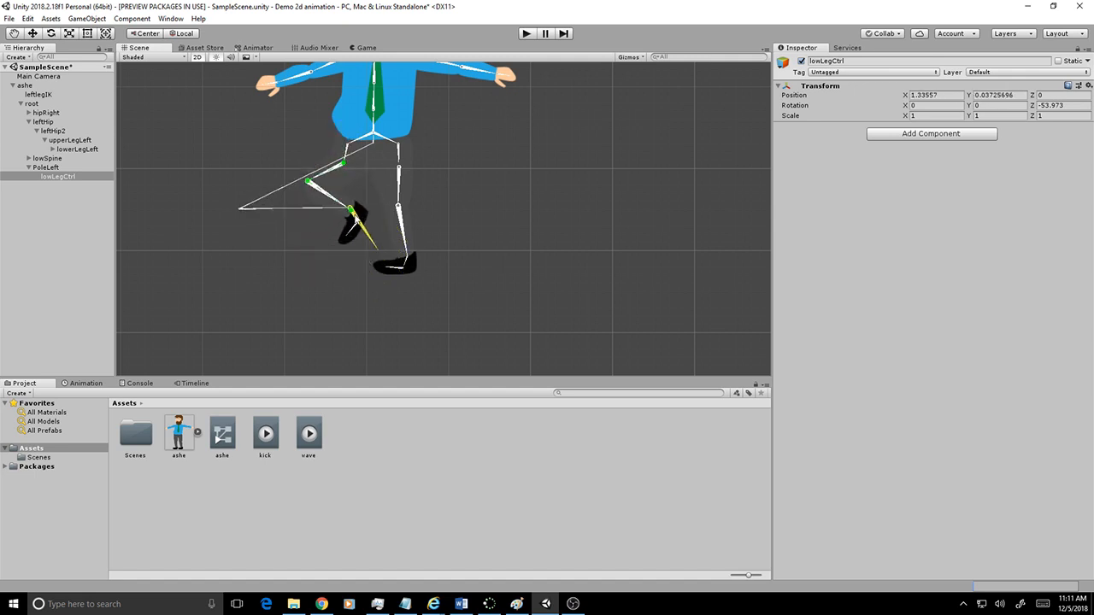
left_click_drag(376, 247, 348, 224)
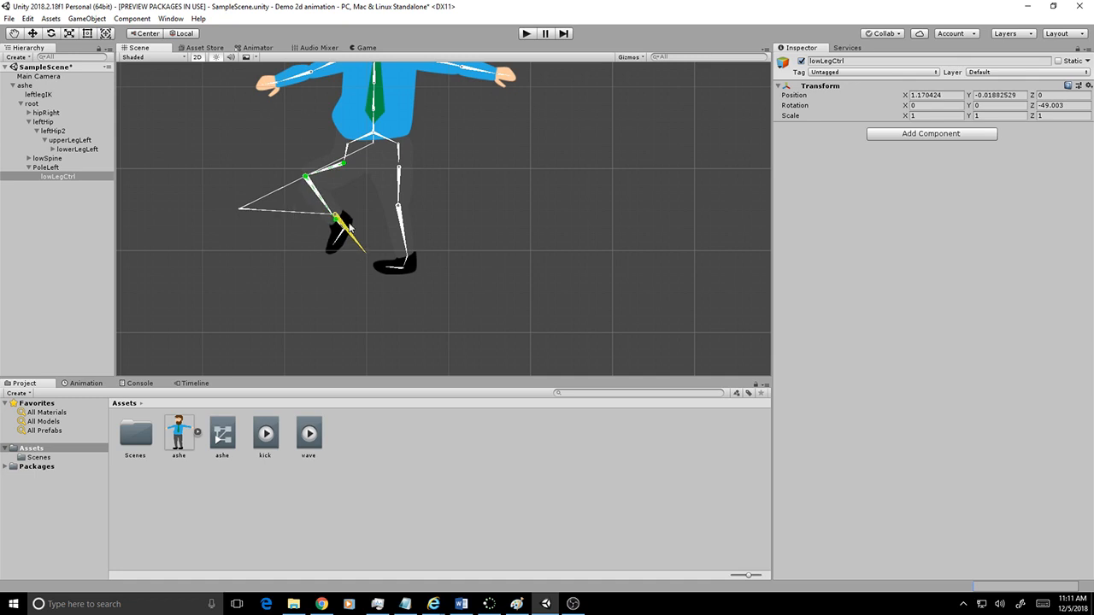
- Open the kick clip's animation timeline at frame 0
left_click(85, 383)
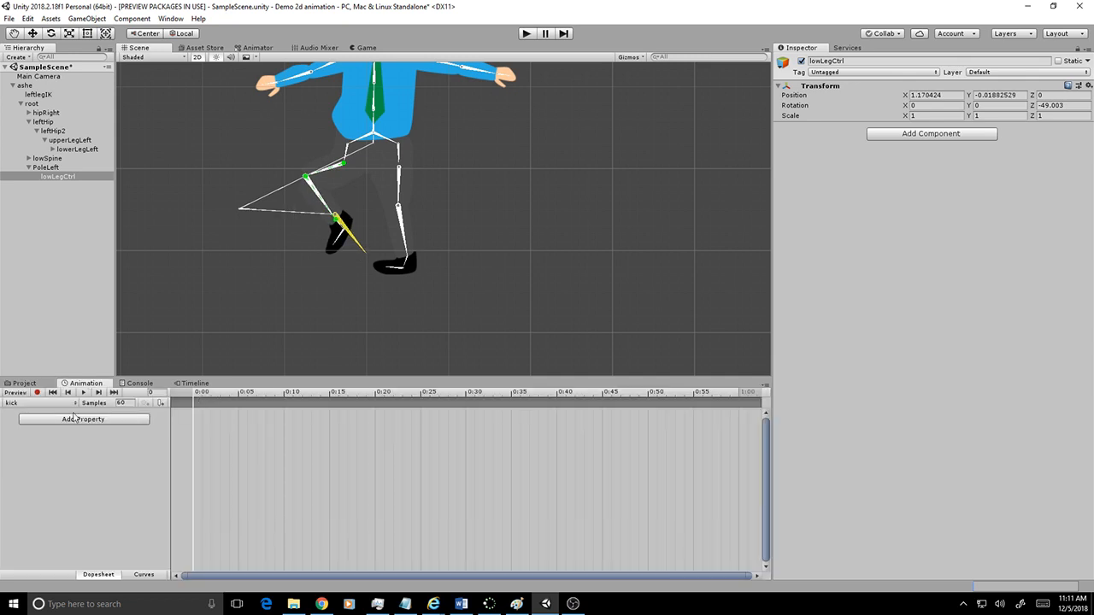
left_click(203, 398)
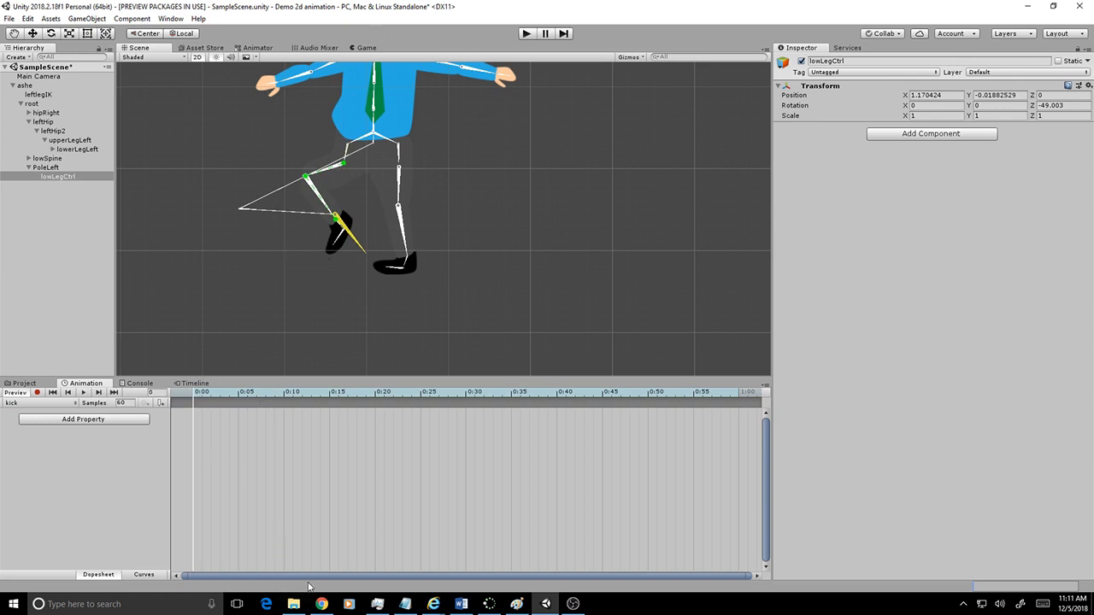
left_click(36, 393)
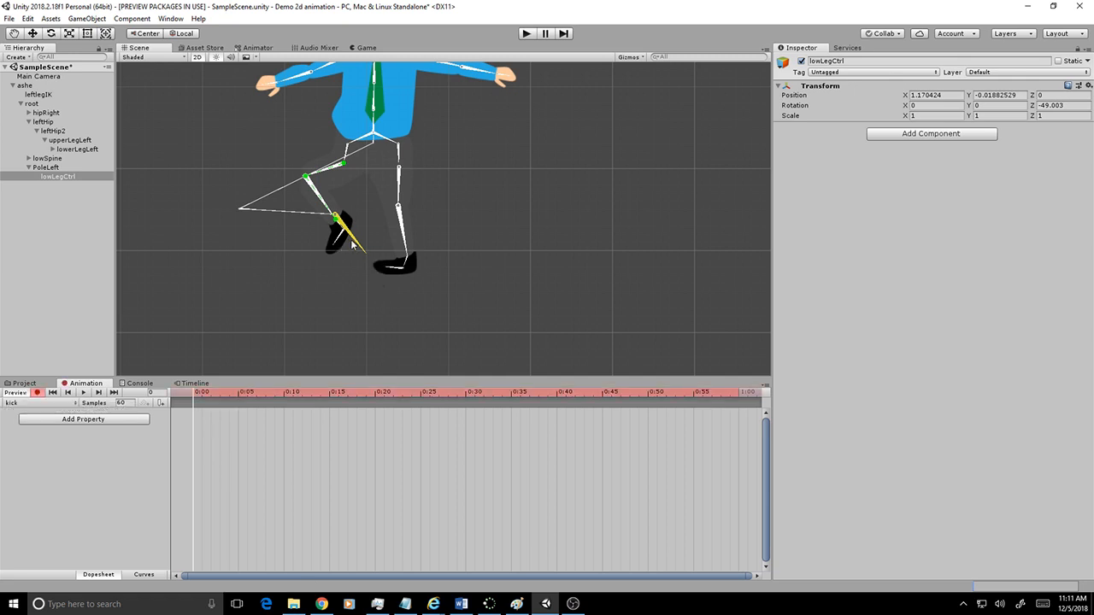
left_click_drag(357, 245, 359, 267)
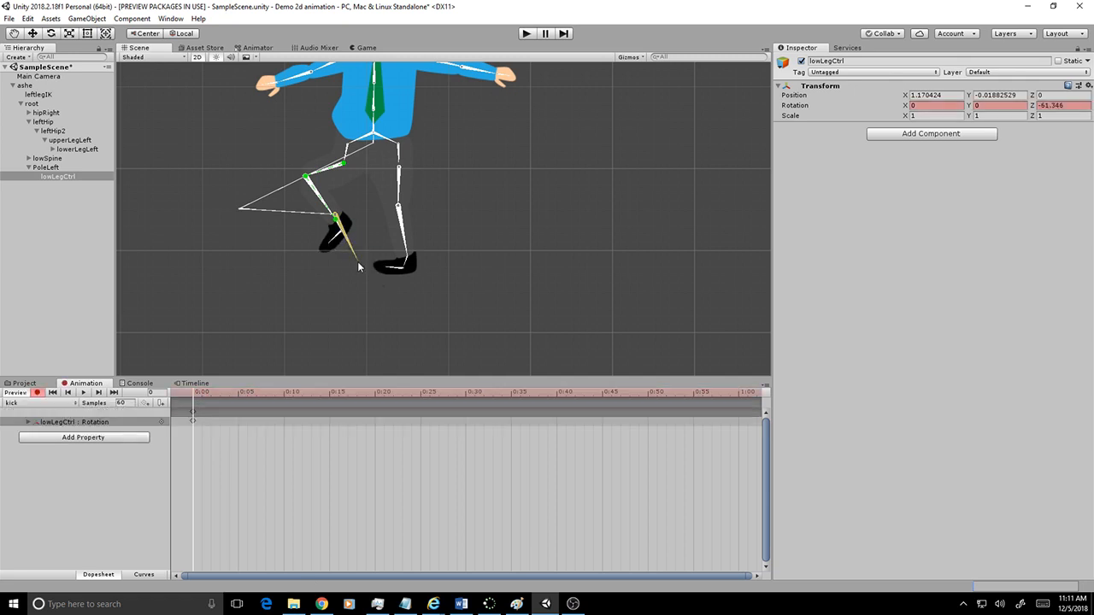
key("ctrl+z")
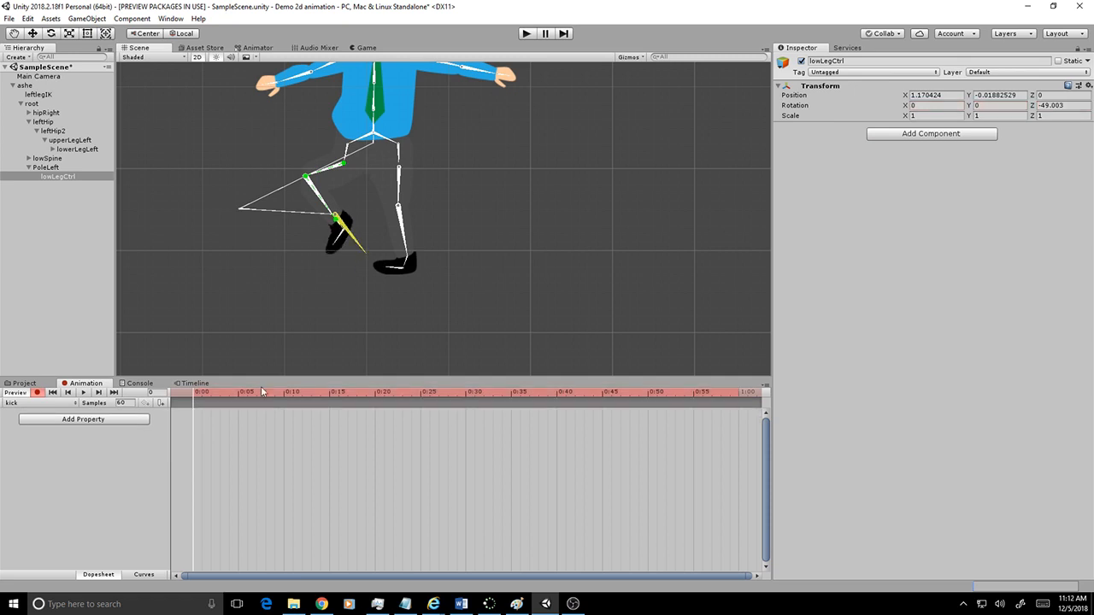
left_click(37, 392)
- Set the kick's starting pose by rotating lowLegCtrl to about -89° and moving it to about X 1.42, Y -0.88
left_click_drag(354, 247, 335, 260)
left_click(335, 216)
left_click(338, 222)
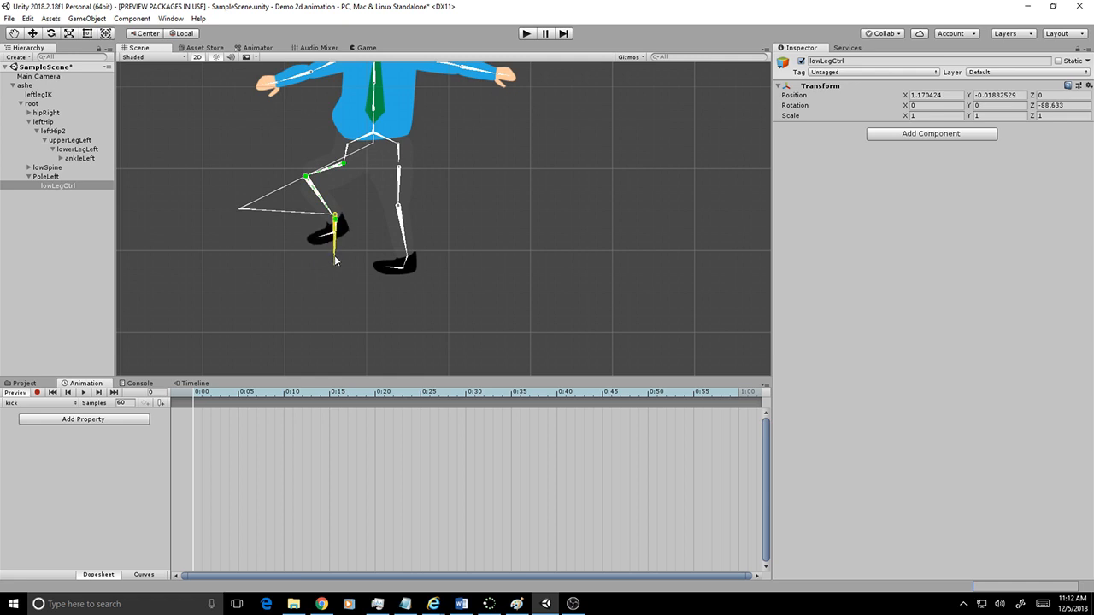
left_click(57, 187)
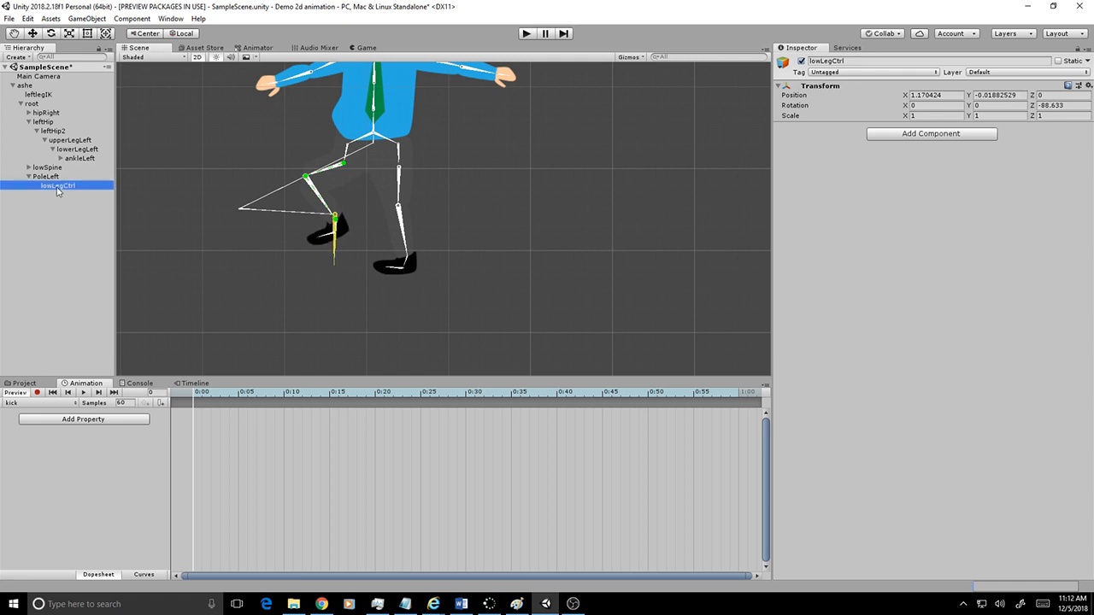
left_click(34, 35)
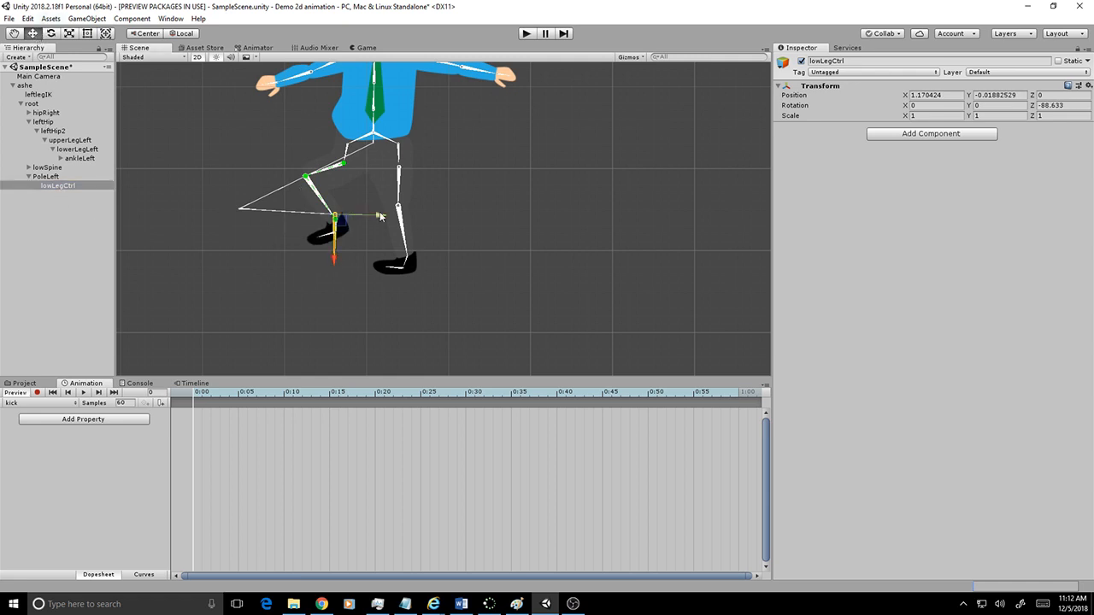
left_click_drag(381, 216, 359, 296)
left_click(446, 294)
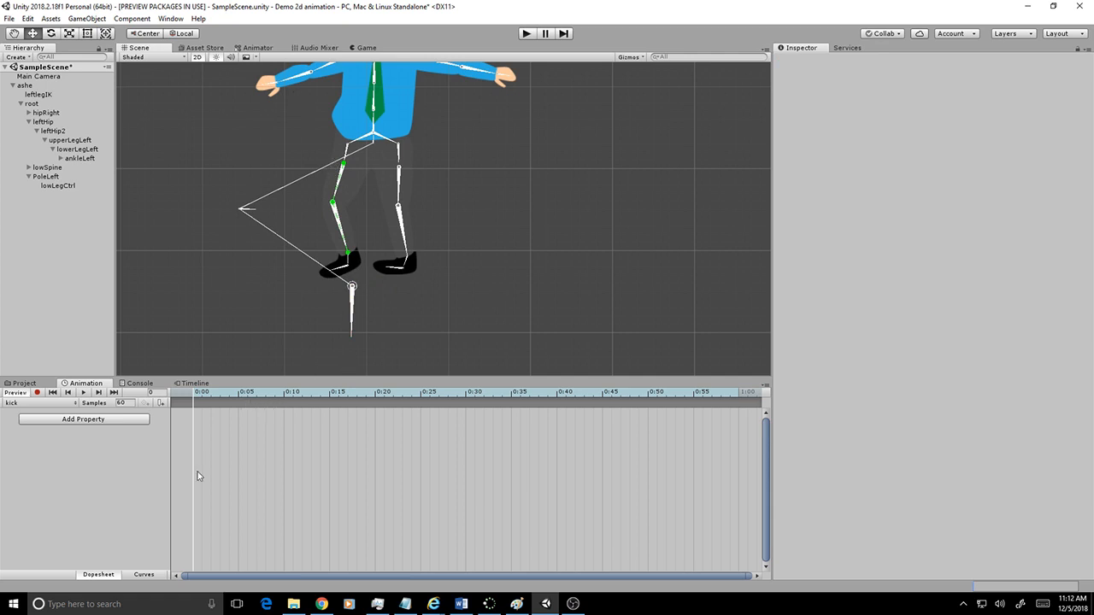
- Start recording at frame 5 of the kick clip with the samples set to 12
left_click(37, 393)
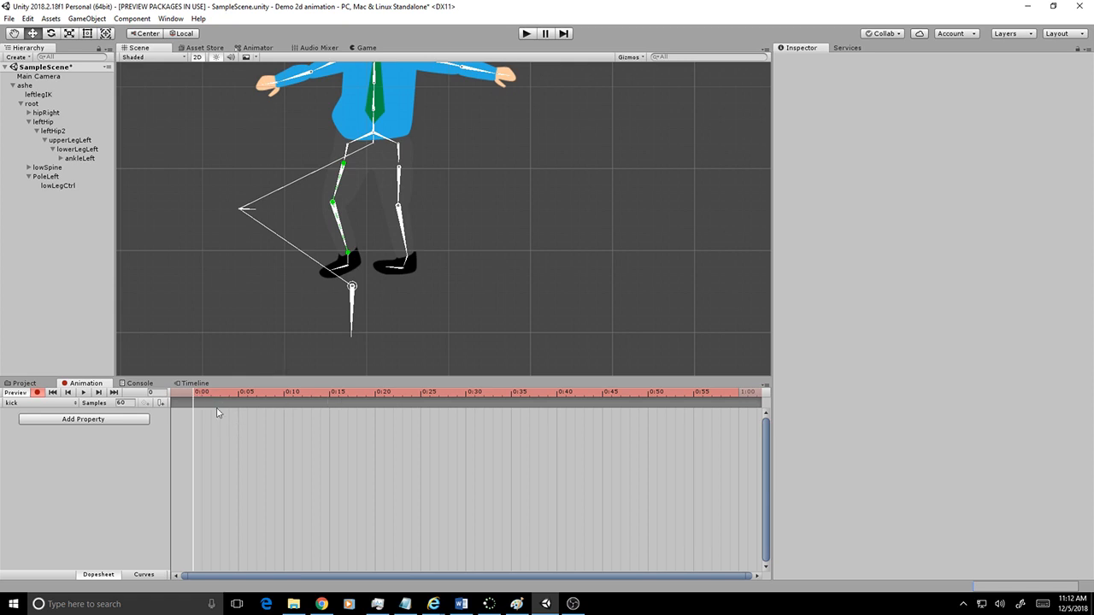
left_click(284, 392)
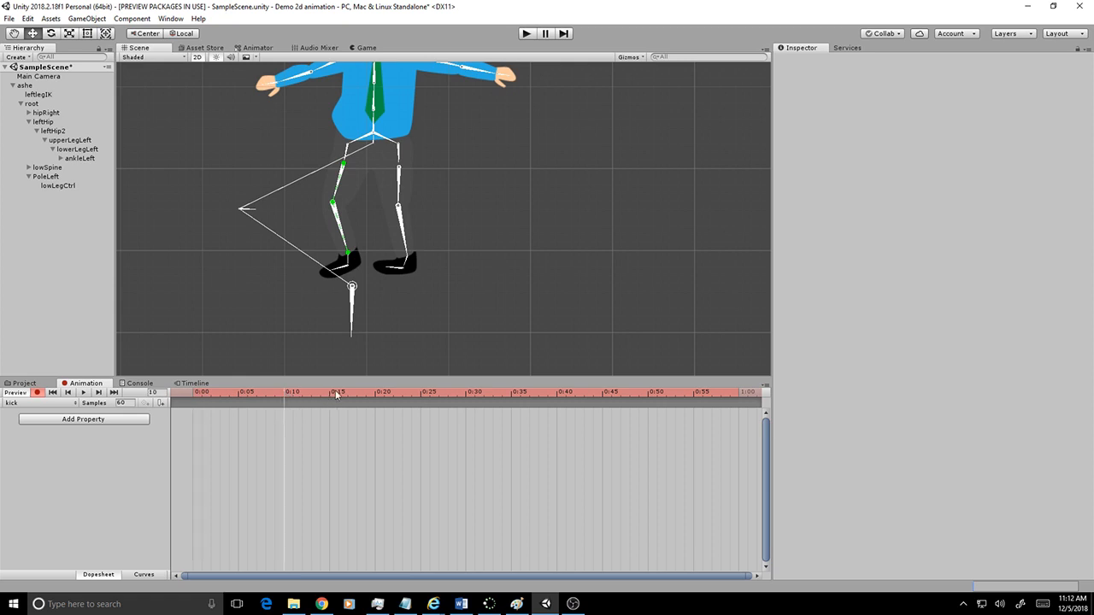
left_click(239, 392)
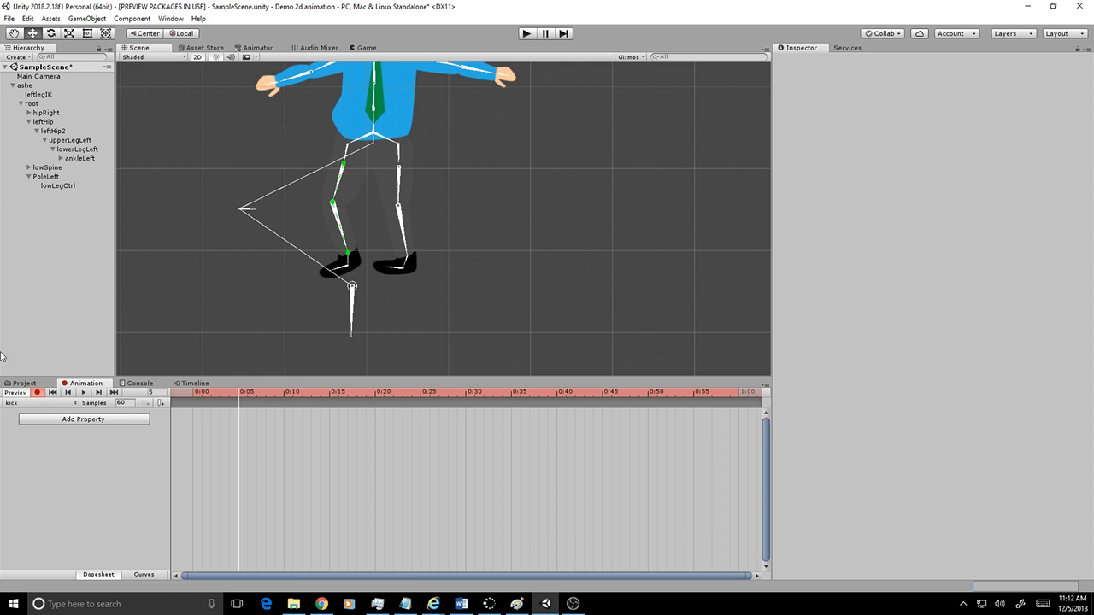
left_click(134, 403)
- Key the kick pose at frame 5 with lowLegCtrl at about X 0.41, Y -0.43, rotated to about -136°, and stop recording
left_click_drag(352, 302, 239, 276)
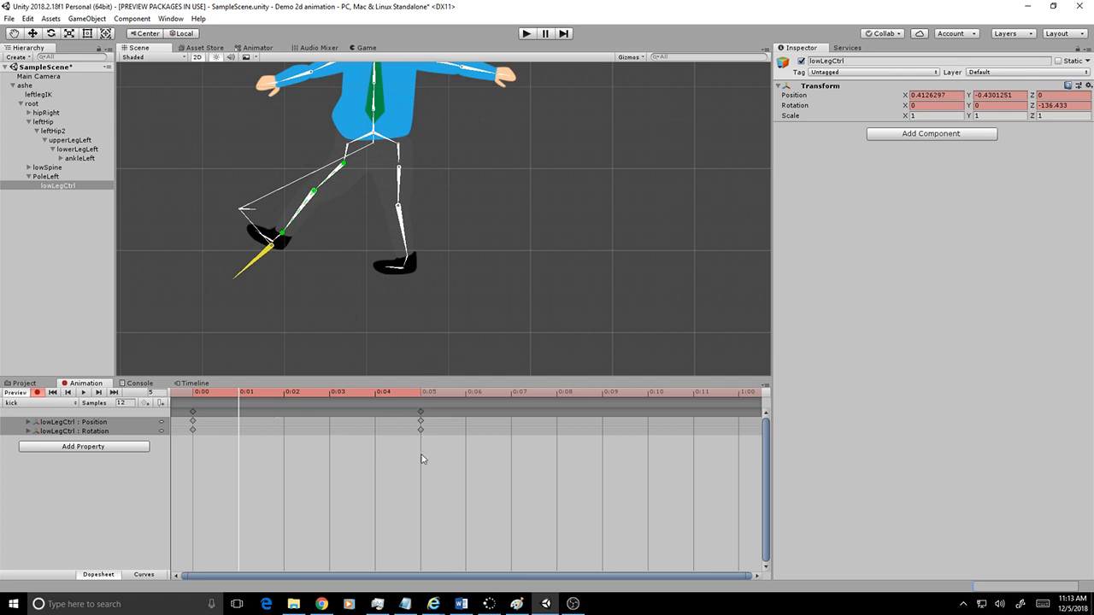
left_click(423, 395)
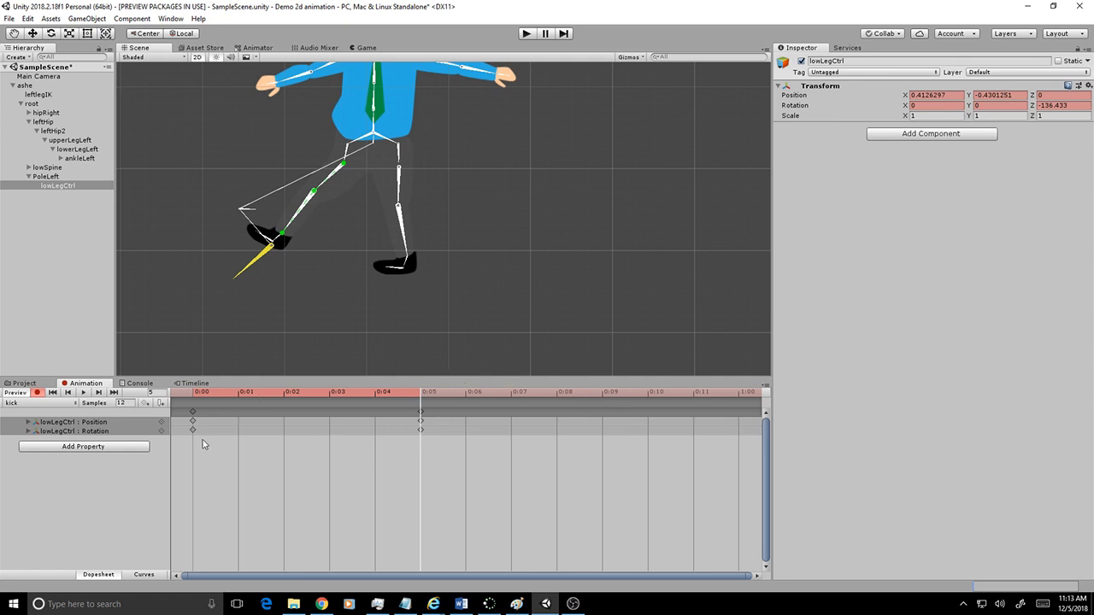
left_click(38, 393)
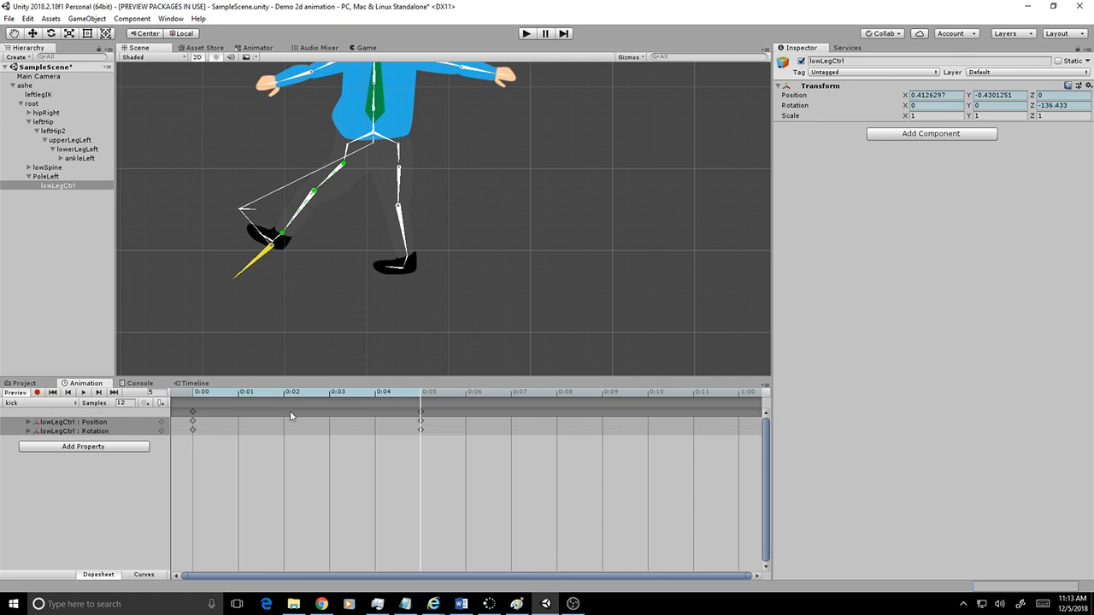
- Copy lowLegCtrl's position and rotation keyframes from frame 0 to frame 10
left_click(193, 411)
left_click_drag(175, 413, 191, 431)
left_click(649, 392)
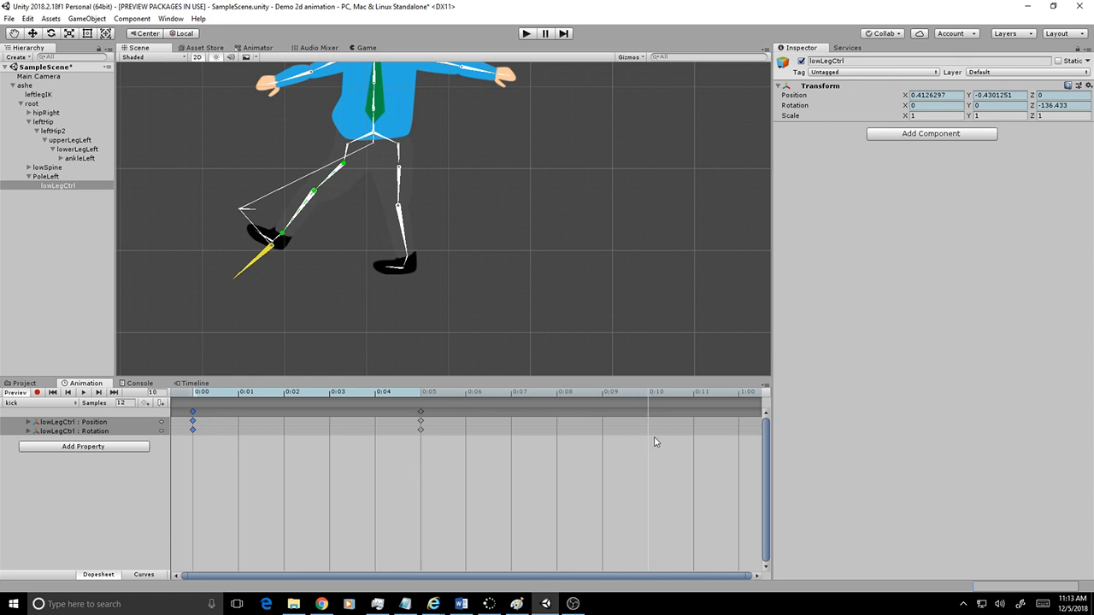
key("ctrl+v")
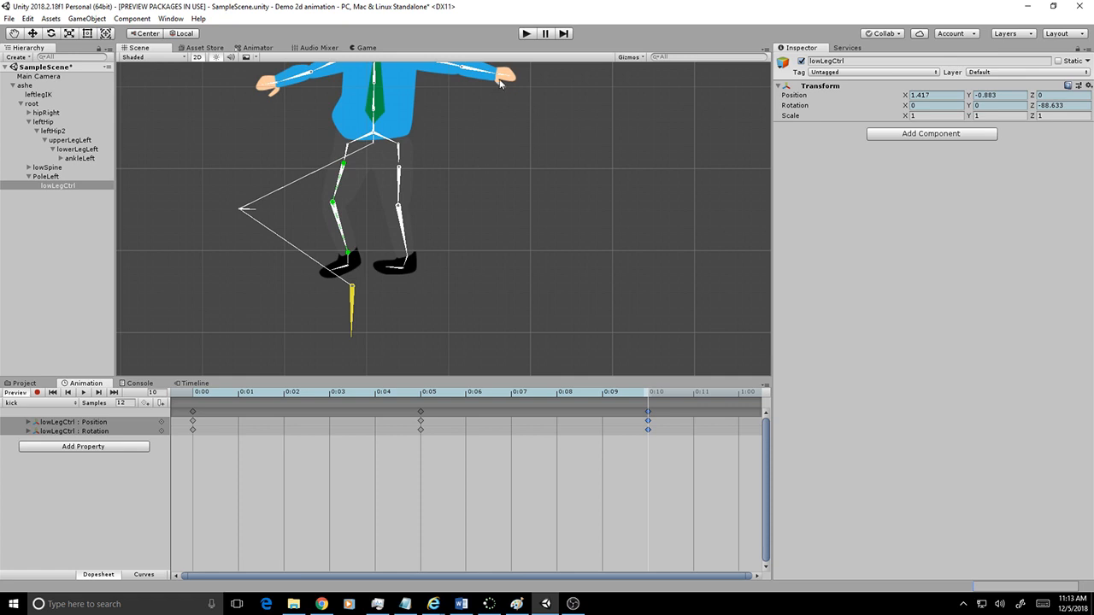
- Run the scene to check the character's animation and stop it again
scroll(515, 241, "down", 3)
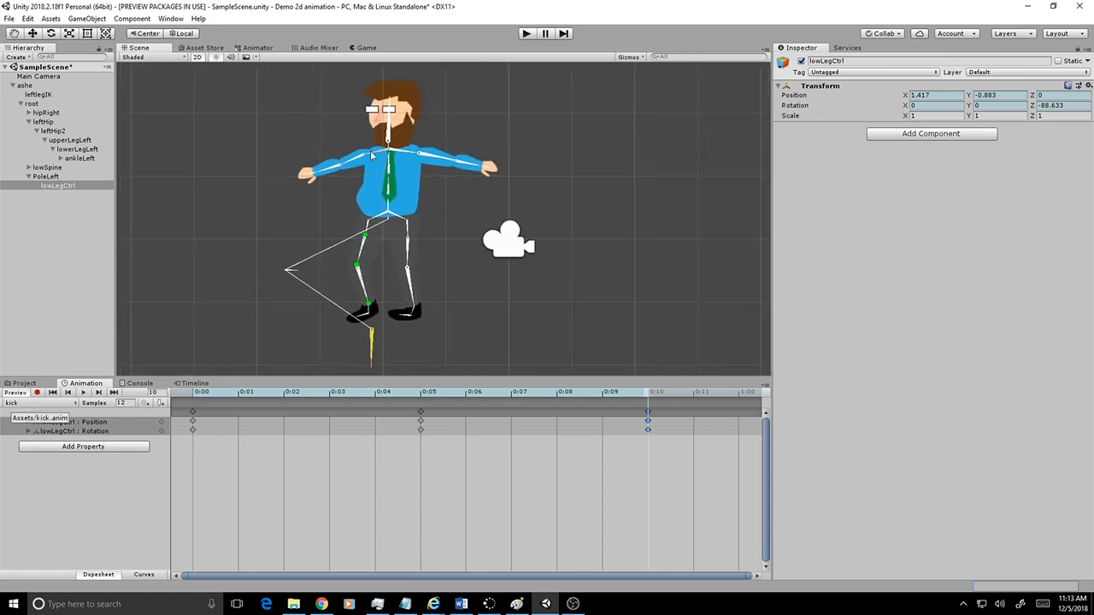
left_click(527, 34)
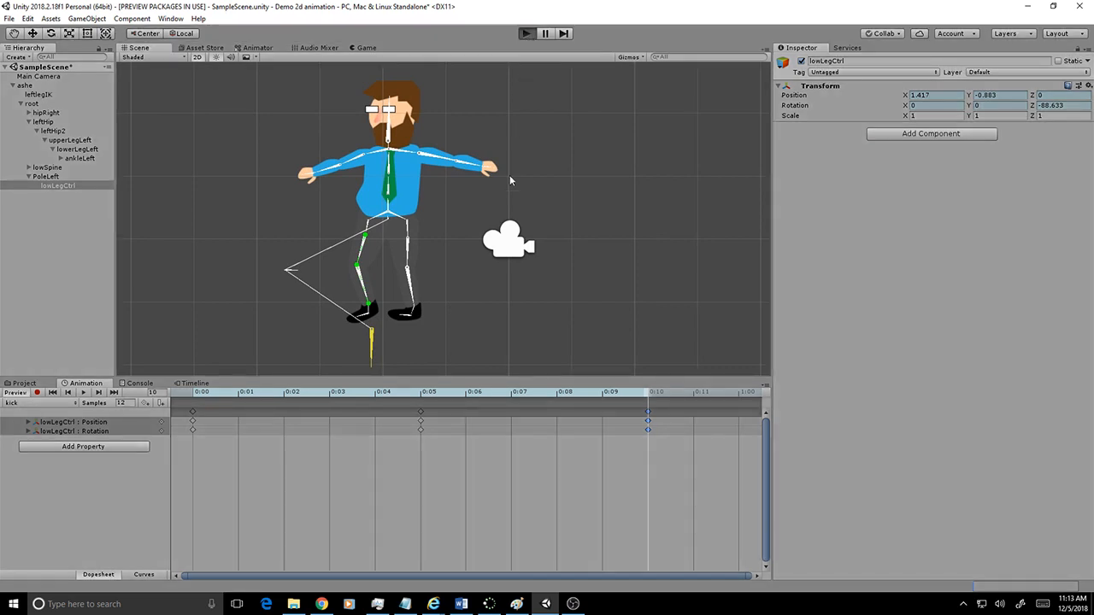
left_click(526, 34)
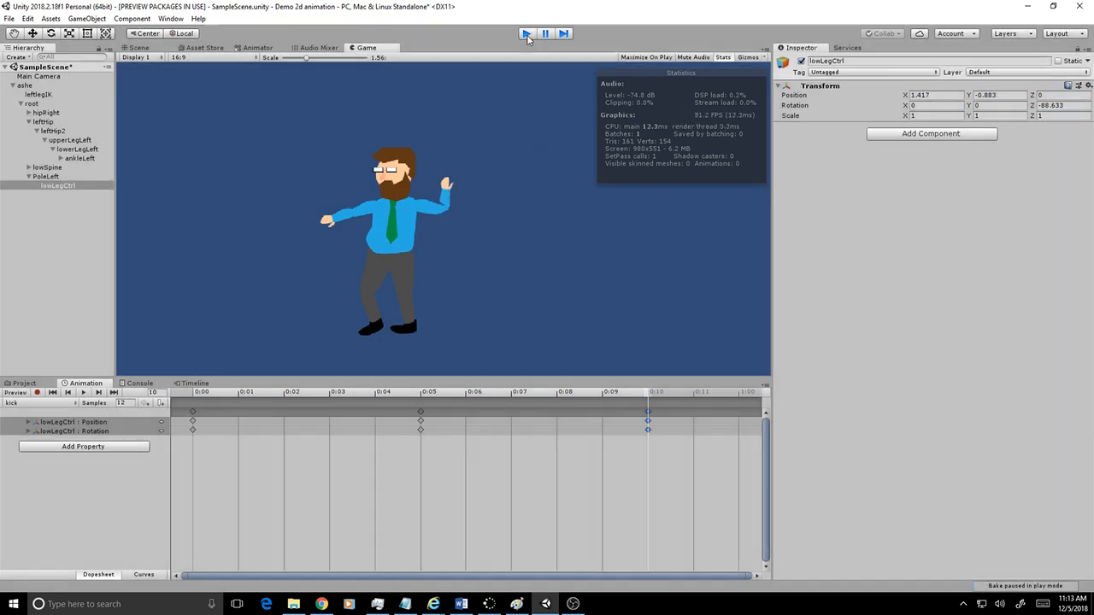
- Open the ashe controller's state graph and select the wave state, placing it above the kick state
left_click(26, 384)
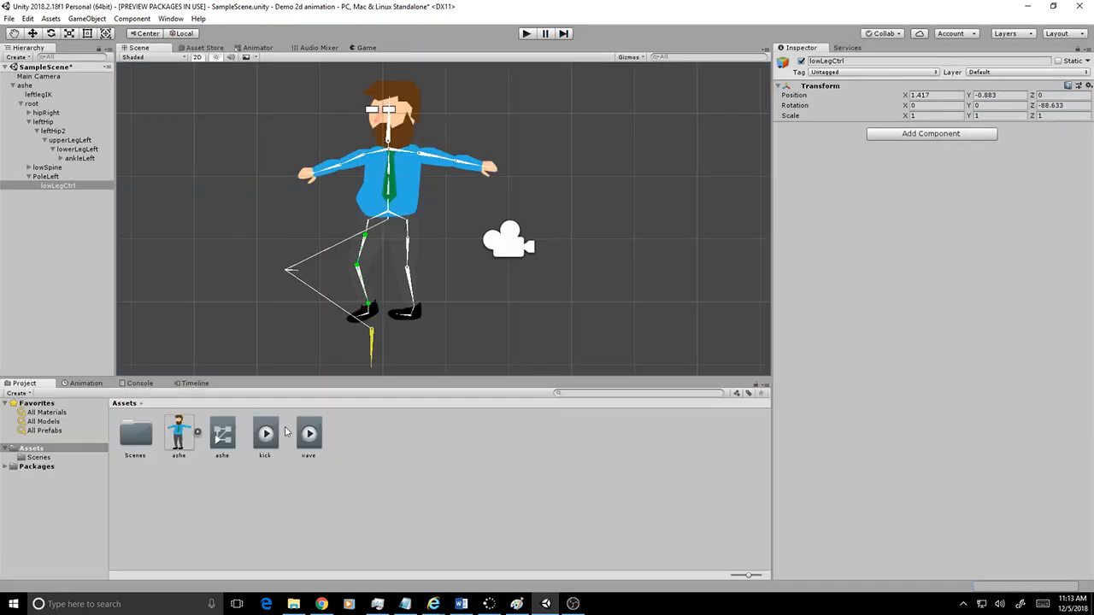
left_click(236, 437)
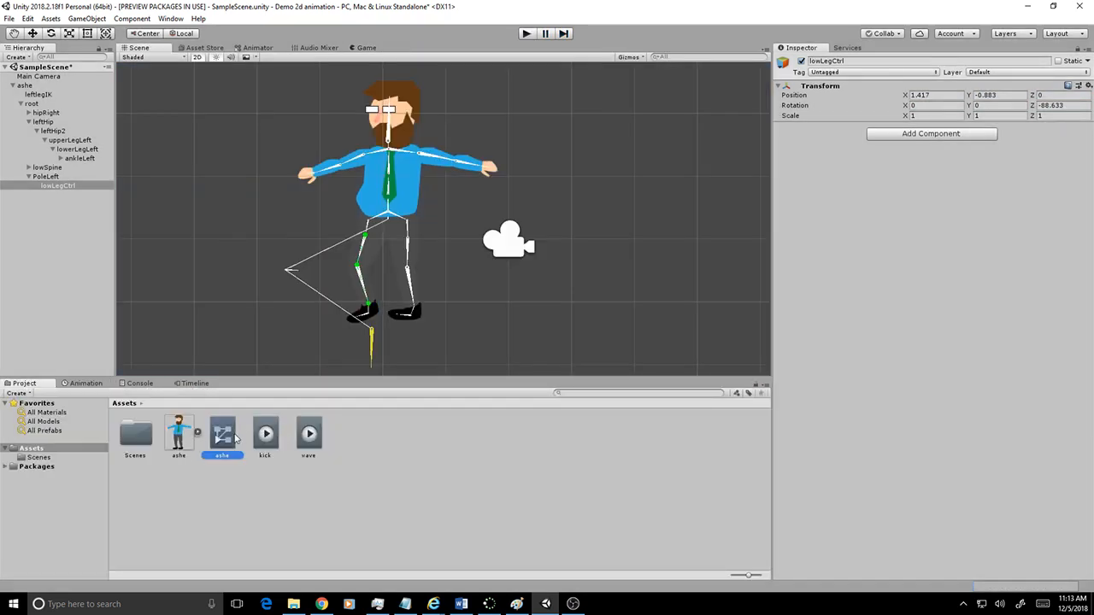
left_click(257, 49)
left_click_drag(519, 162, 536, 137)
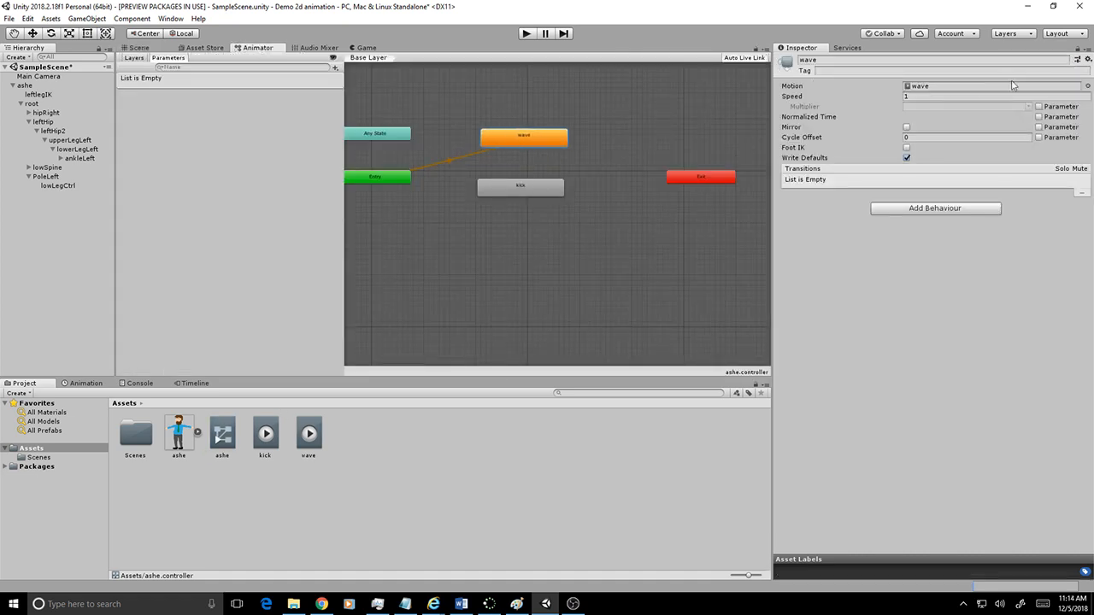
- Assign the kick animation clip as the motion of the wave state
left_click(1086, 87)
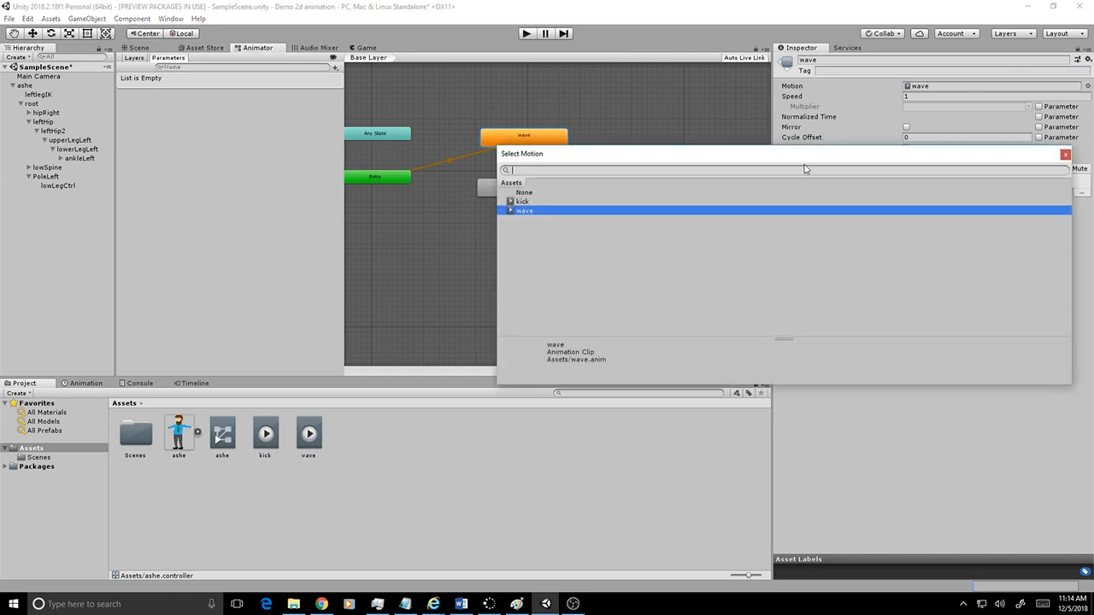
left_click(515, 202)
left_click(1065, 155)
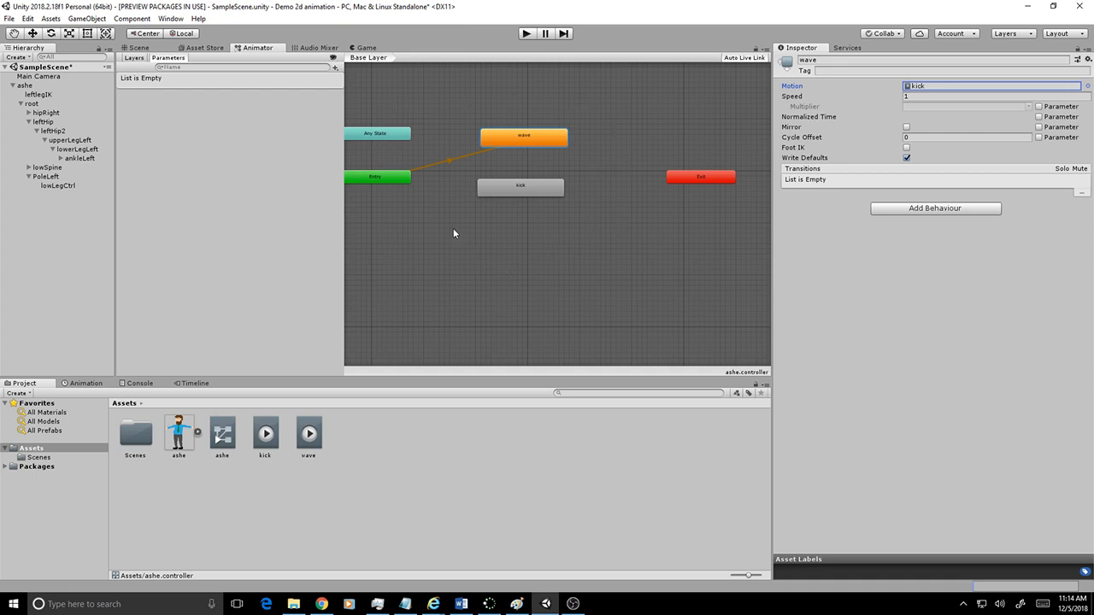
- Return to the scene view, run the scene to check the character's kick, and stop it again
left_click(139, 49)
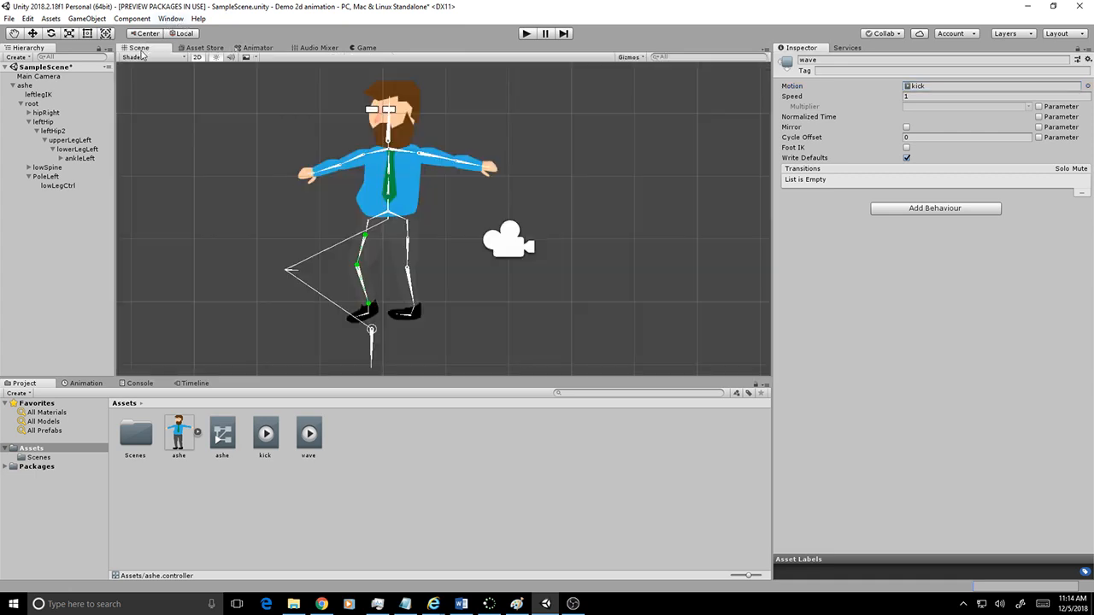
left_click(528, 35)
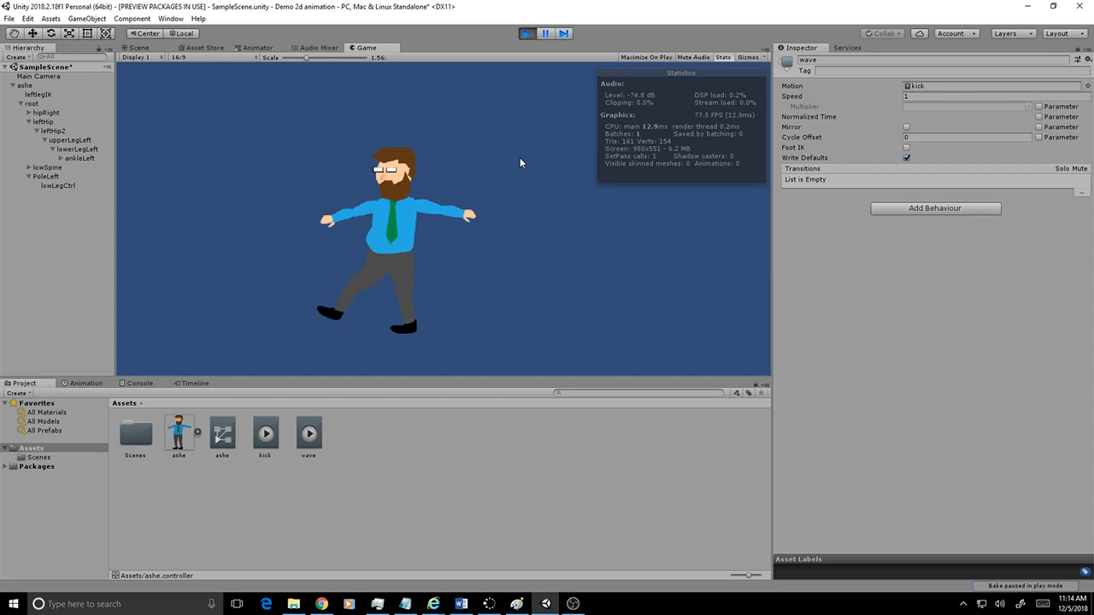
left_click(526, 34)
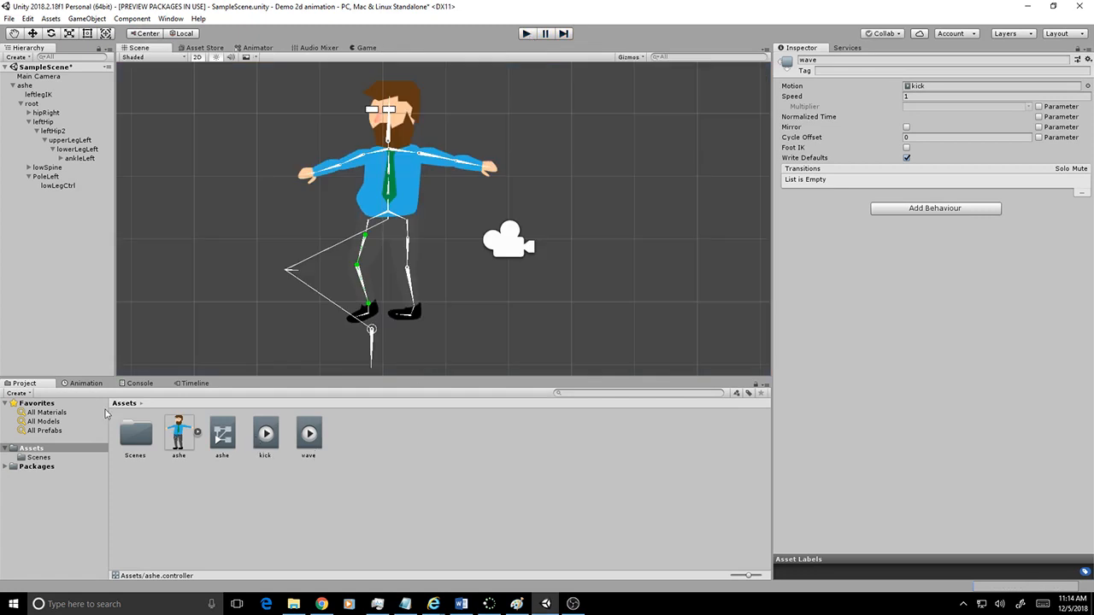
- Show the kick clip's timeline and set the chain length of leftlegIK's CCD solver to 4
left_click(85, 383)
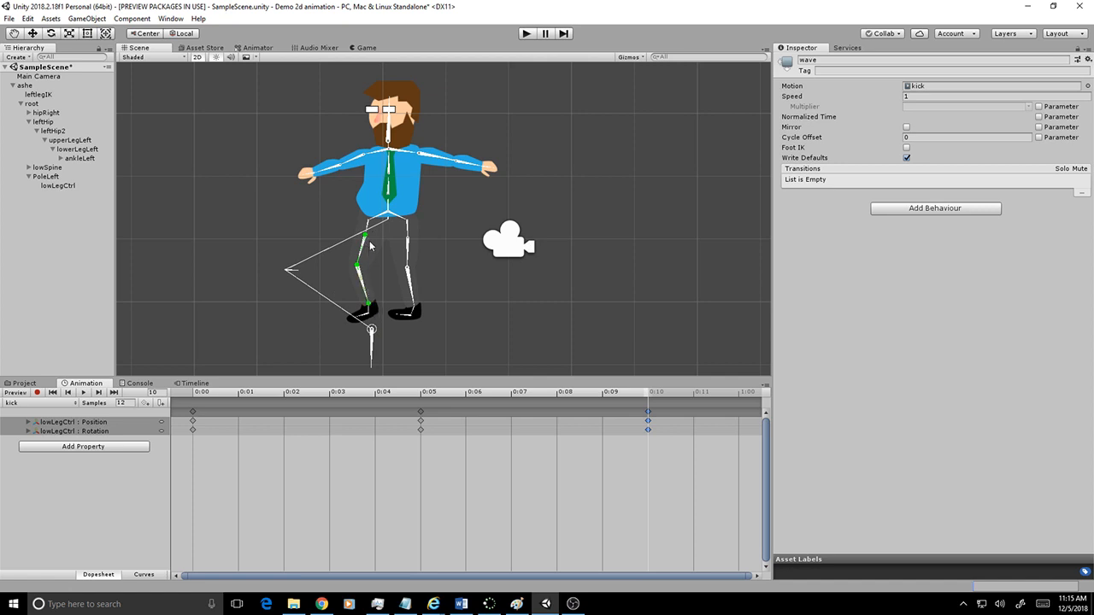
left_click(34, 103)
left_click(37, 94)
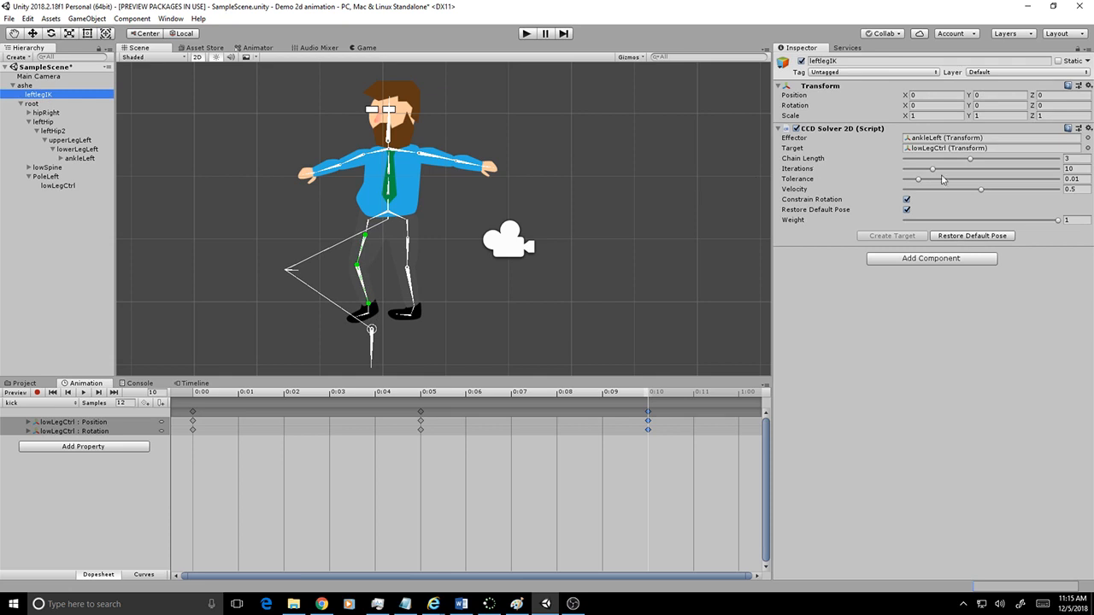
left_click_drag(970, 161, 993, 161)
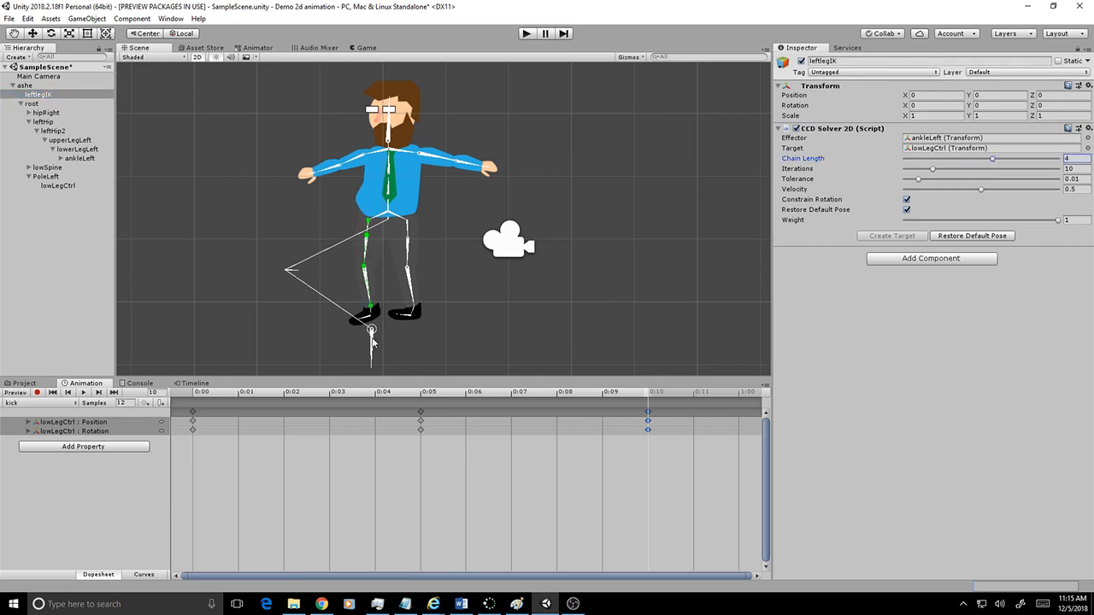
- Test the left leg's bending by moving lowLegCtrl around the left ankle and raising the tip of the PoleLeft bone to about hip height
mouse_move(370, 338)
left_mouse_down()
mouse_move(359, 317)
mouse_move(366, 250)
mouse_move(378, 310)
mouse_move(345, 272)
mouse_move(361, 253)
mouse_move(393, 304)
mouse_move(369, 266)
mouse_move(357, 268)
mouse_move(369, 272)
mouse_move(373, 338)
mouse_move(364, 329)
left_mouse_up()
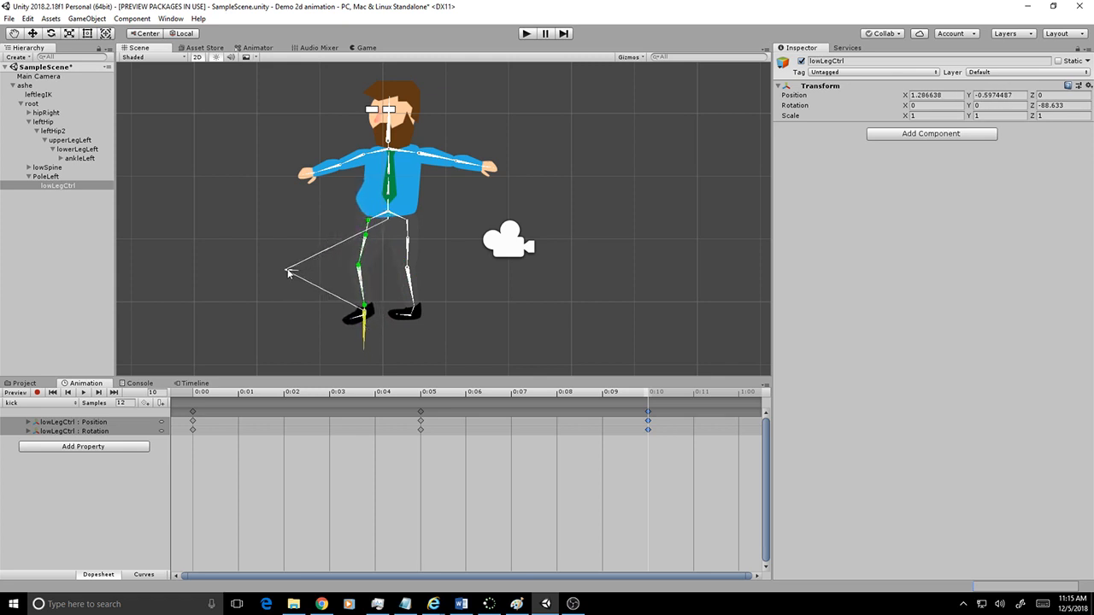
left_click_drag(288, 272, 274, 209)
left_click_drag(353, 261, 373, 307)
- Set the chain length of leftlegIK's CCD solver to 3 and raise lowLegCtrl to about X 1.50, Y -1.04
left_click(38, 95)
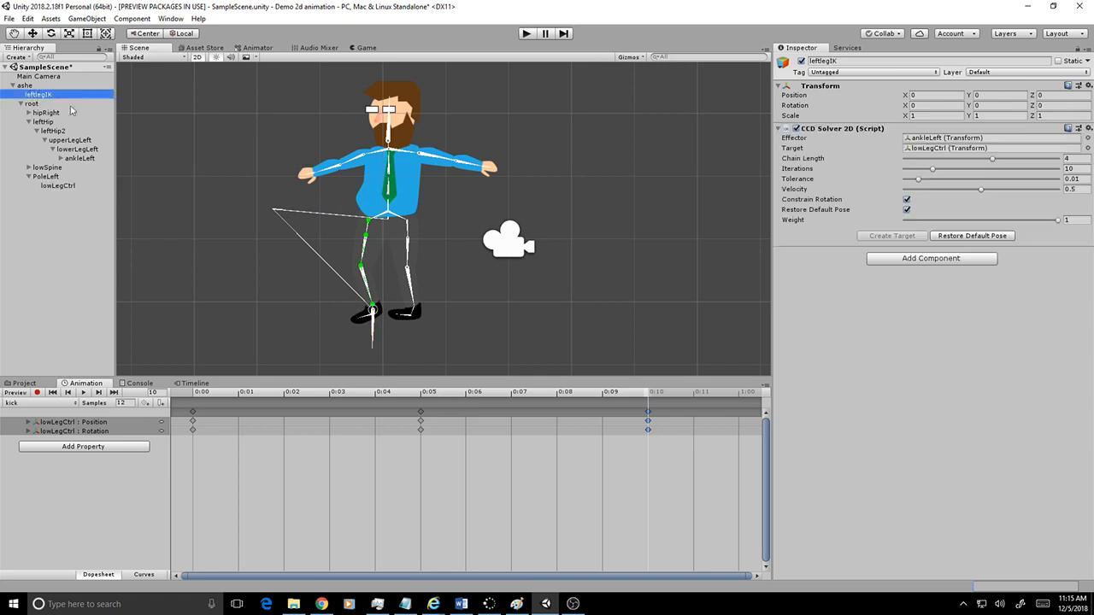
left_click_drag(992, 160, 972, 165)
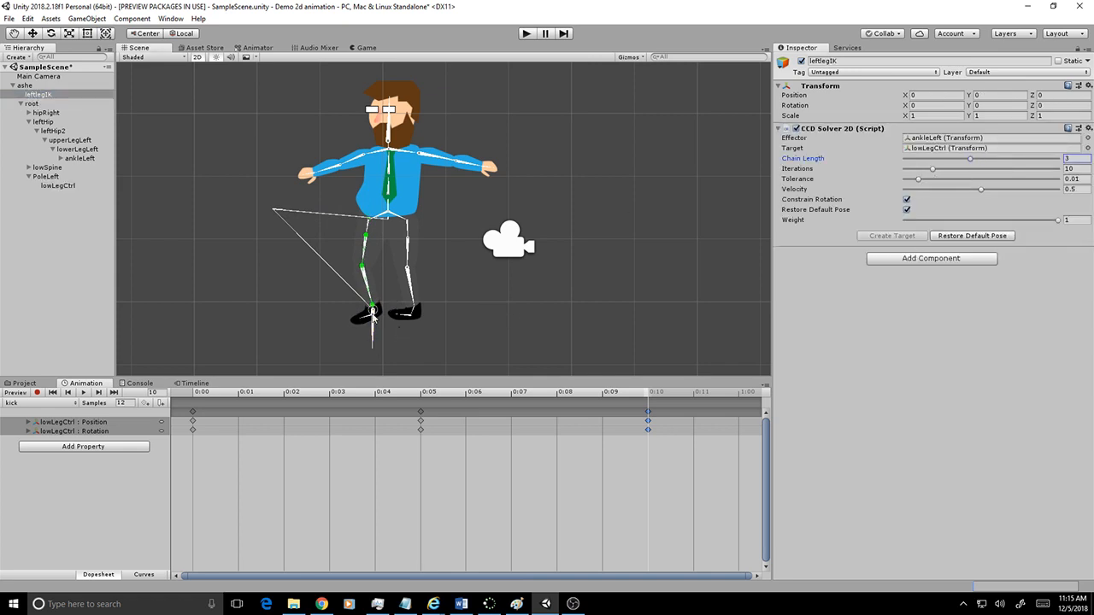
left_click_drag(375, 313, 363, 294)
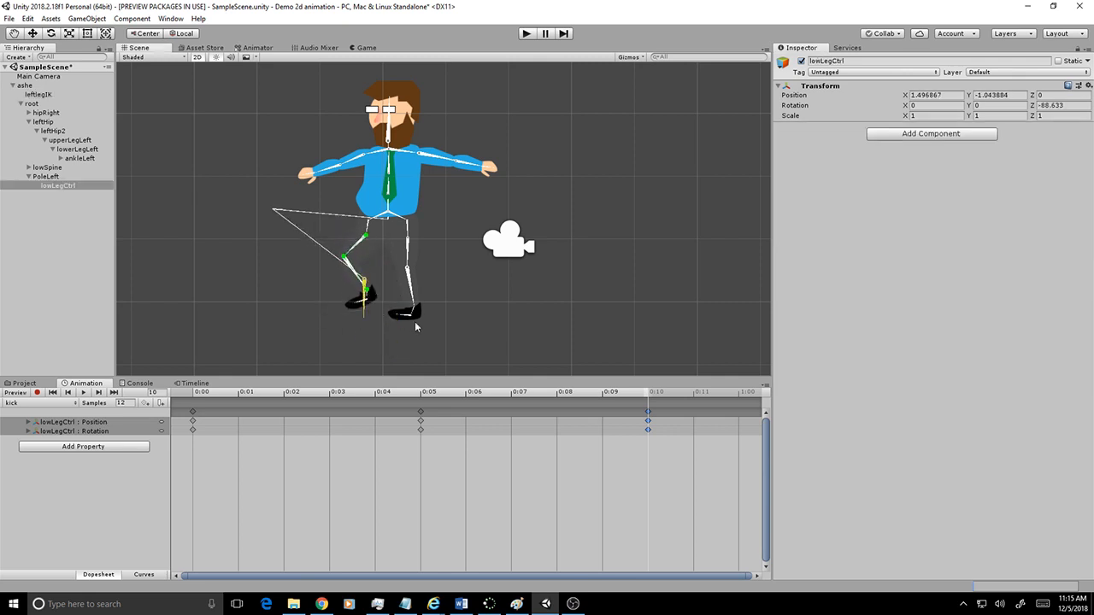